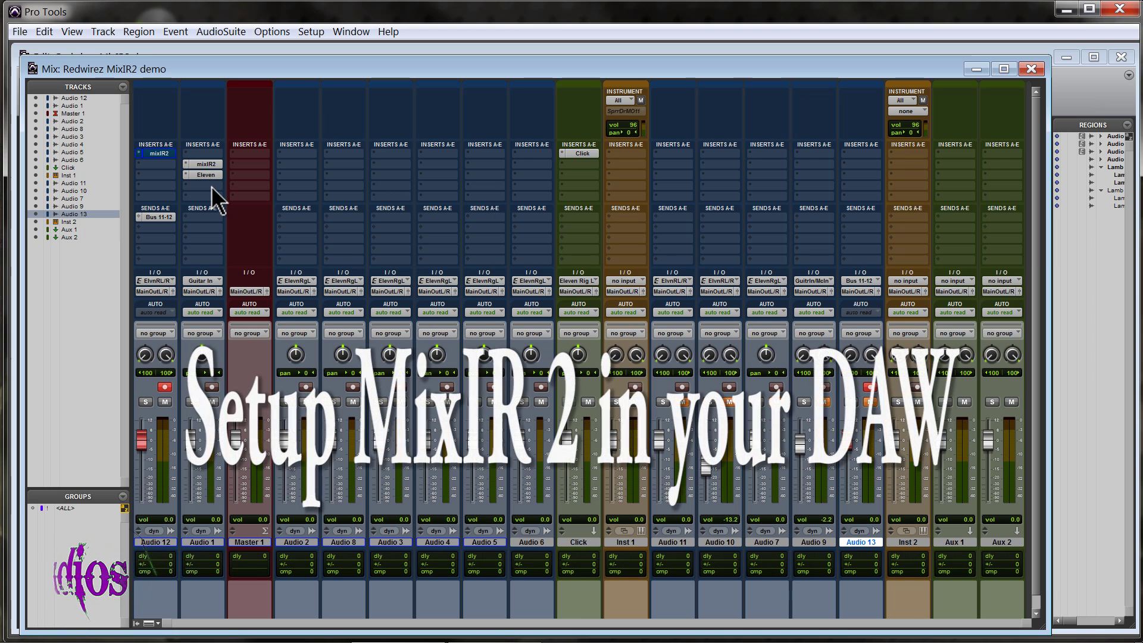
- Open the Eleven and mixIR2 plug-in windows from the Audio 1 track and arrange them so both are visible
left_click(208, 174)
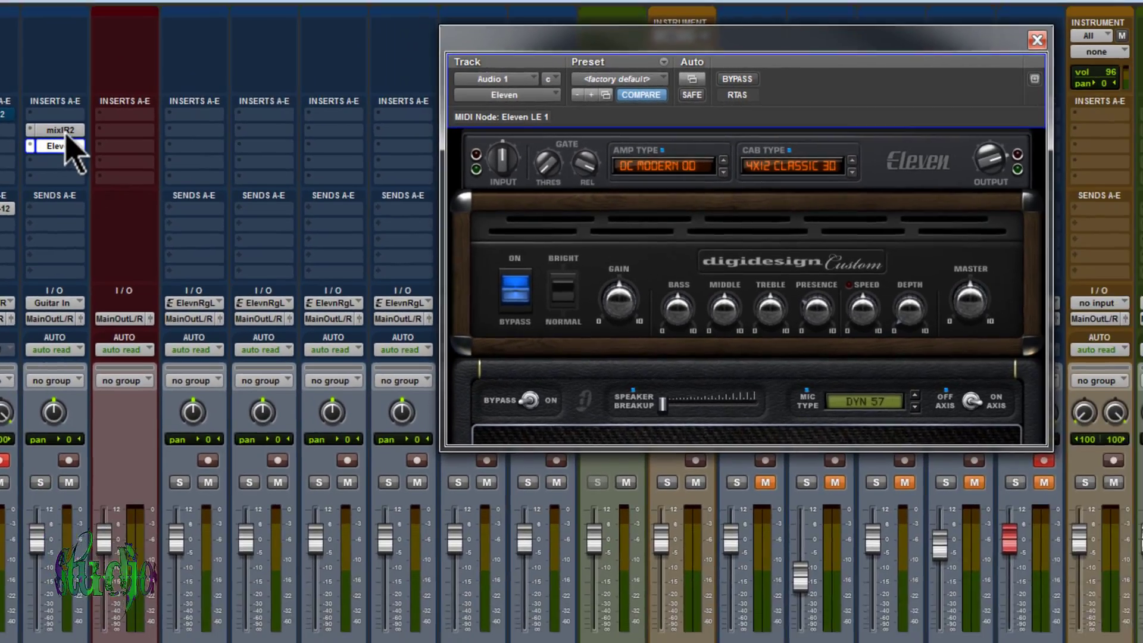
left_click(113, 140)
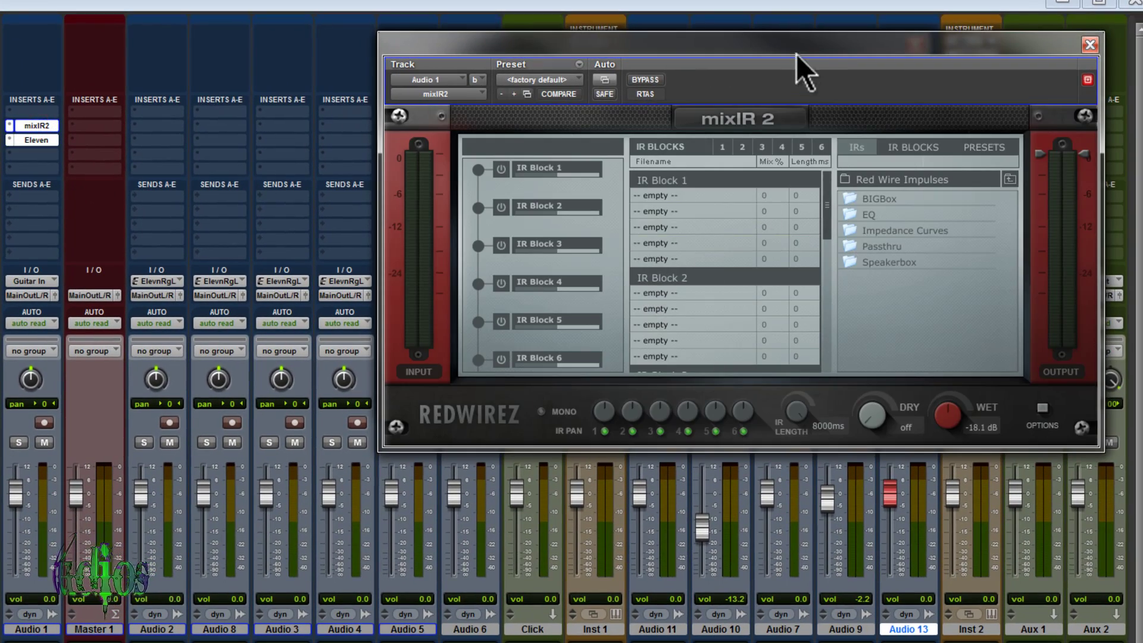
left_click_drag(809, 45, 658, 8)
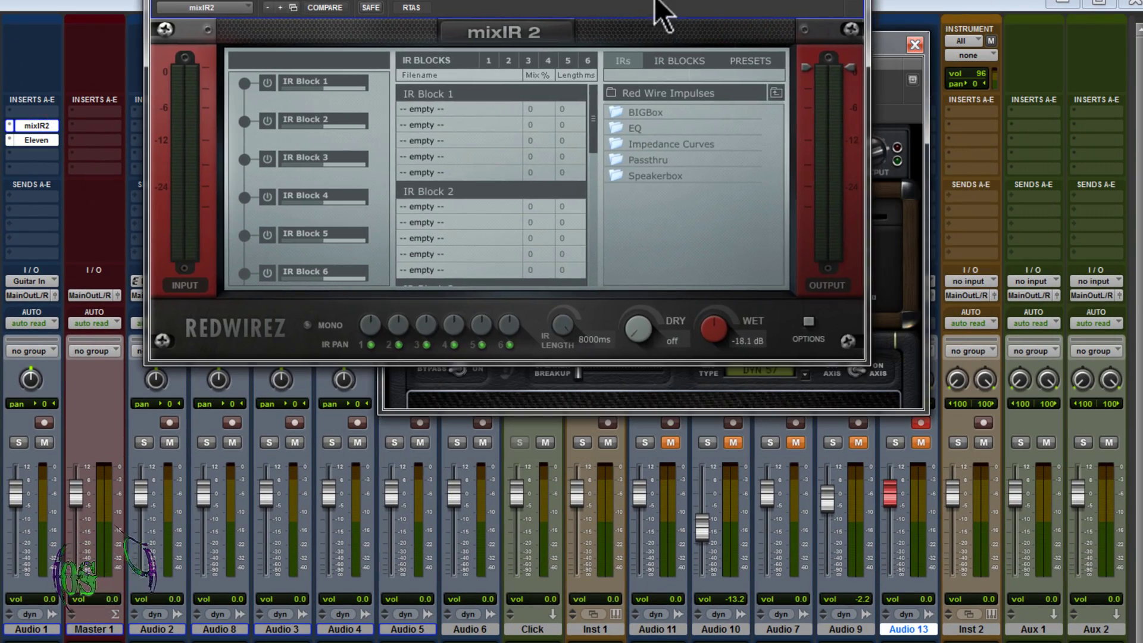
left_click_drag(897, 66, 760, 369)
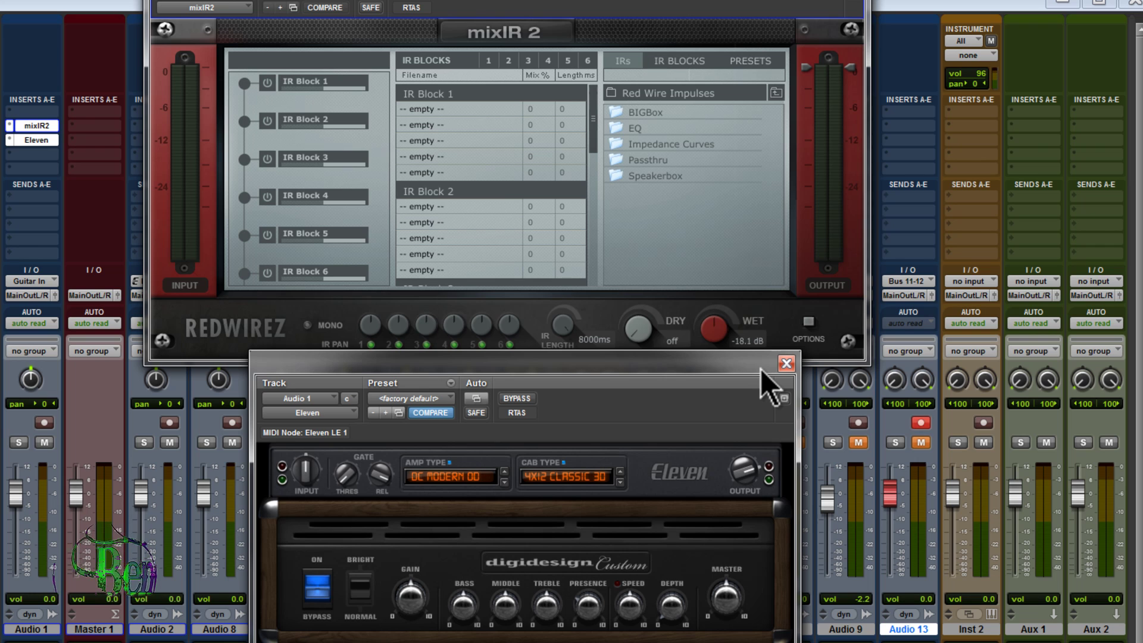
- Check Audio 1's interface input assignment and leave it on Guitar In (Mono)
left_click(31, 281)
mouse_move(93, 321)
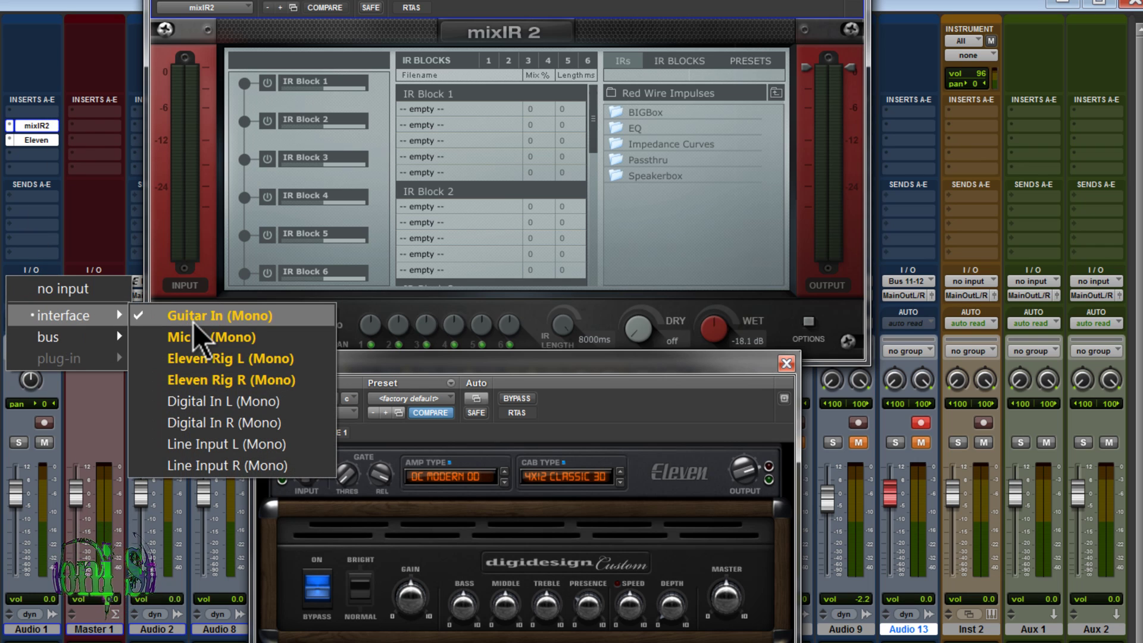
left_click(30, 39)
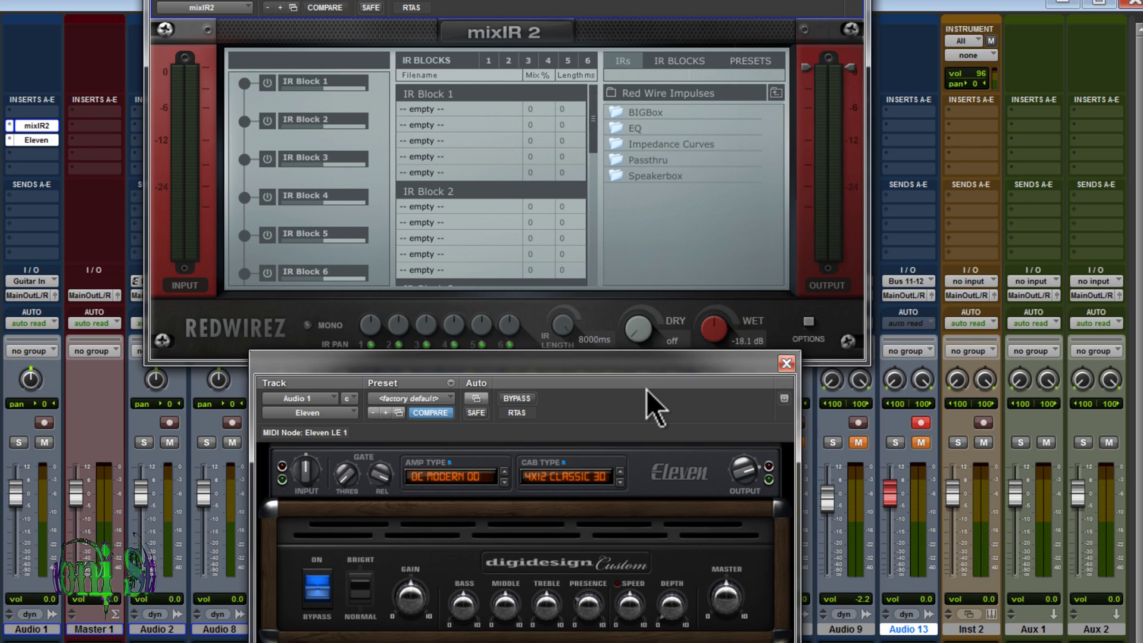
- Place Eleven ahead of mixIR2 in Audio 1's insert chain and bypass Eleven's speaker cabinet section
left_click_drag(691, 382, 752, 367)
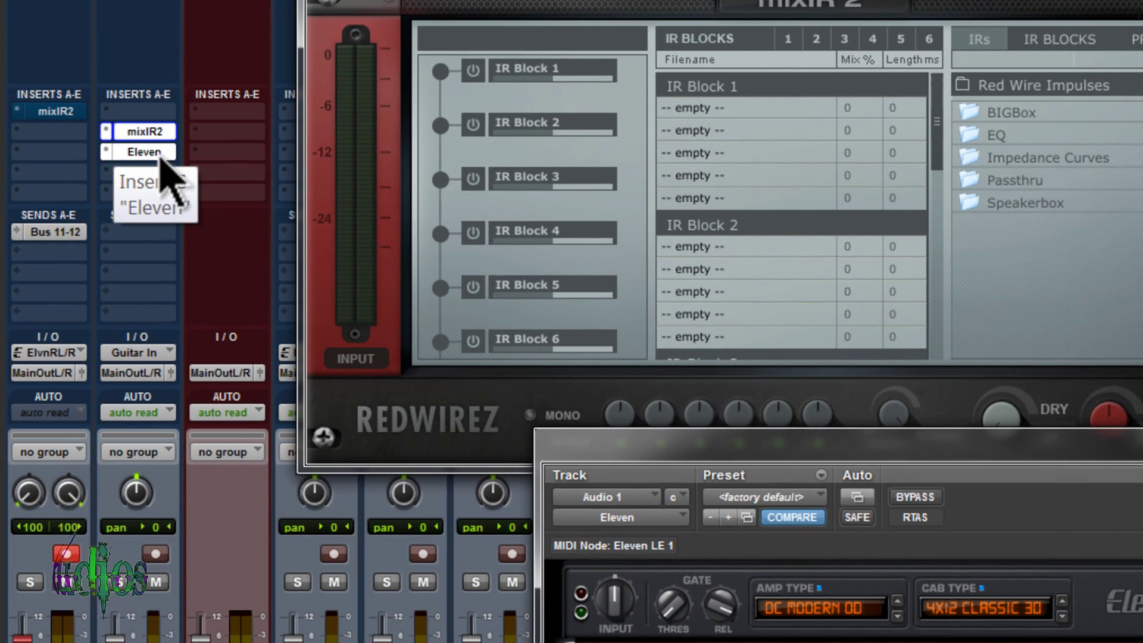
left_click_drag(154, 149, 159, 113)
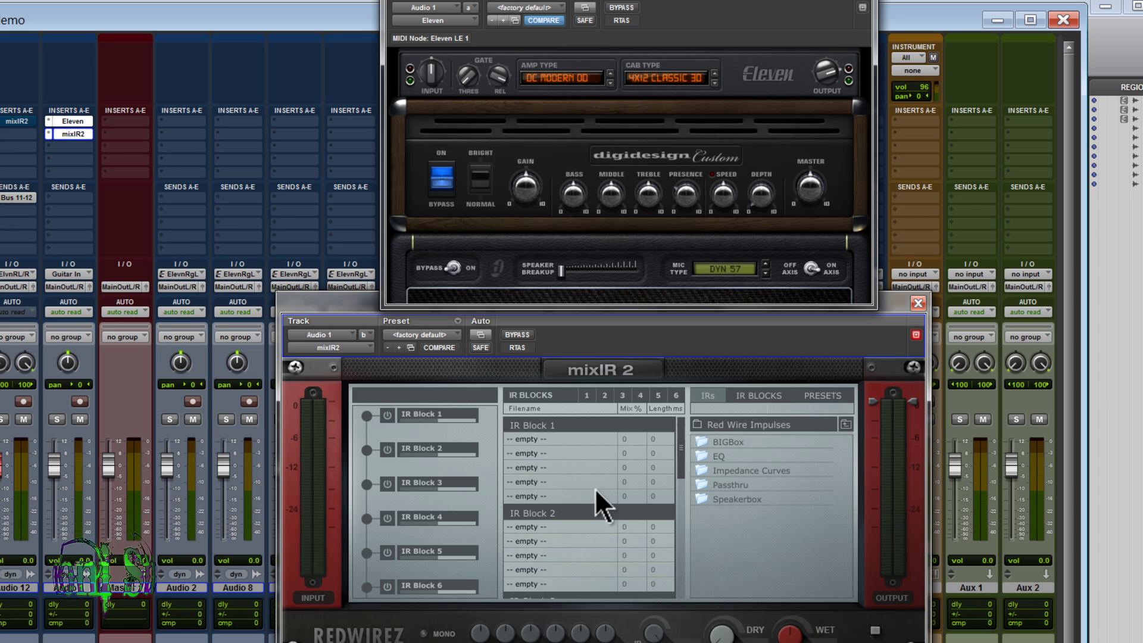
left_click(455, 269)
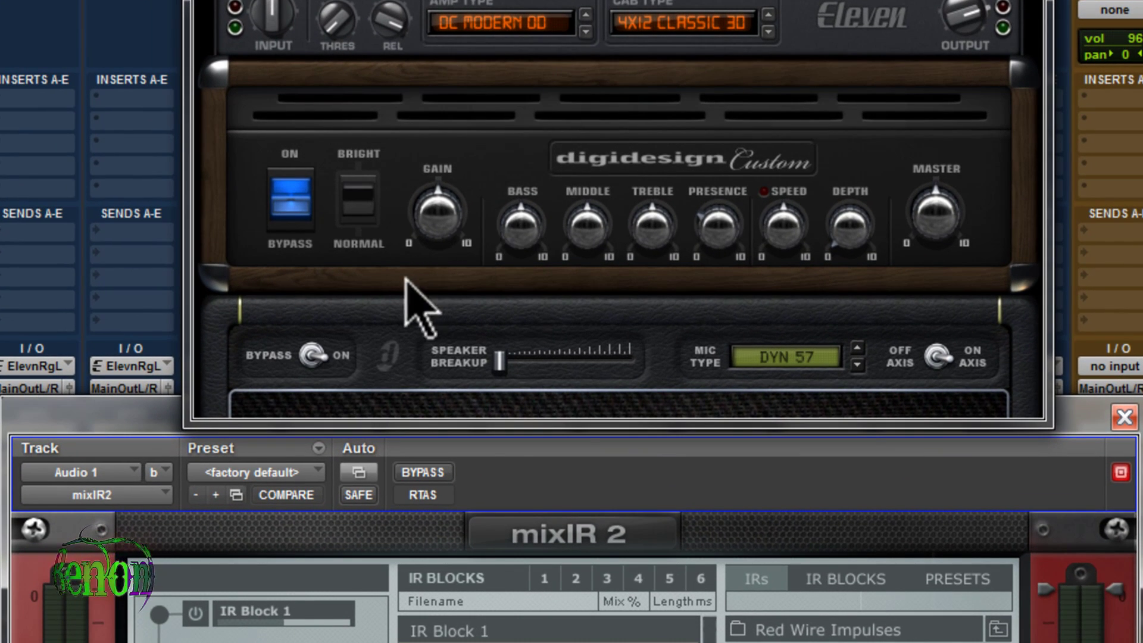
left_click(315, 356)
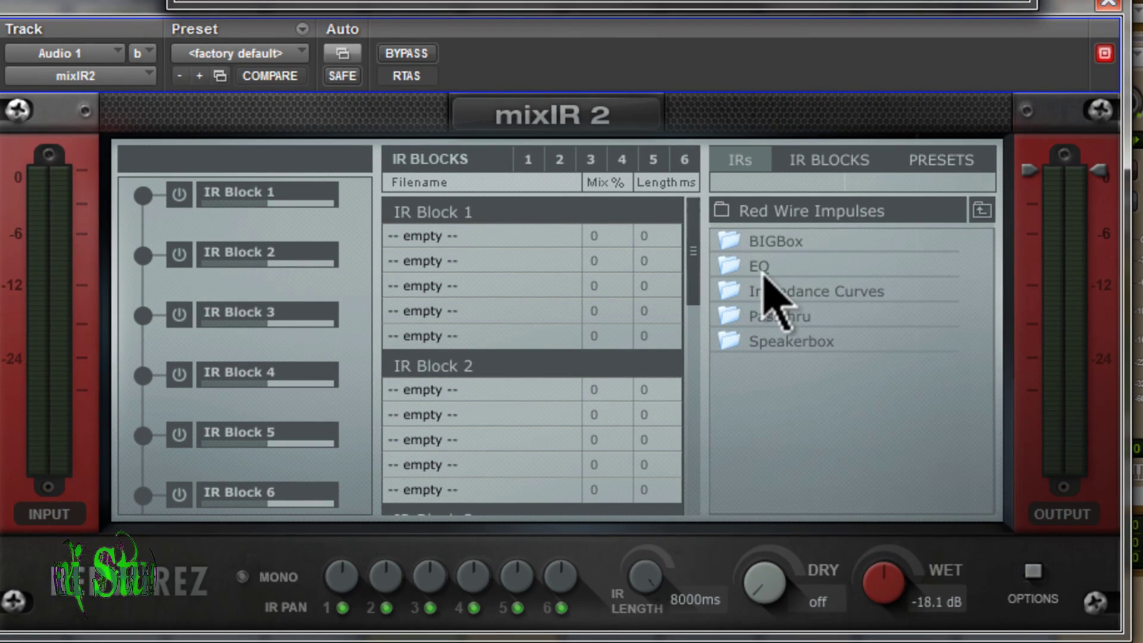
- Load the first AKG C414B-ULS impulse of the 5150-Sheffield1200s cabinet from BIGBox's 96 KHz-24bit folder into the first slot of IR Block 1
double_click(774, 400)
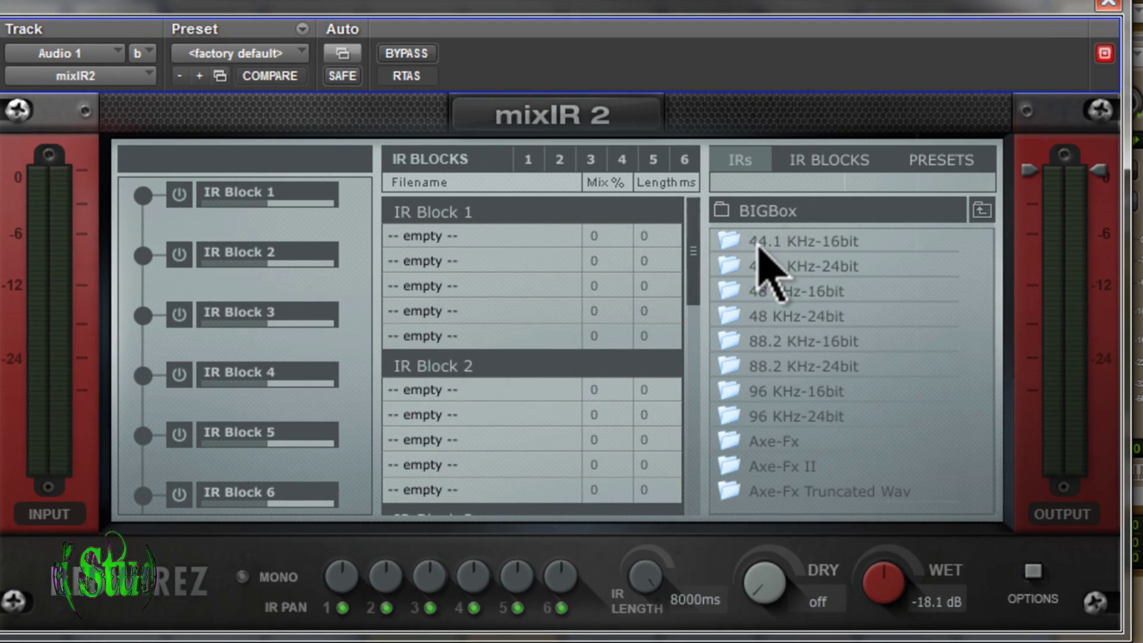
double_click(797, 417)
double_click(812, 240)
double_click(820, 237)
left_click_drag(851, 241, 545, 244)
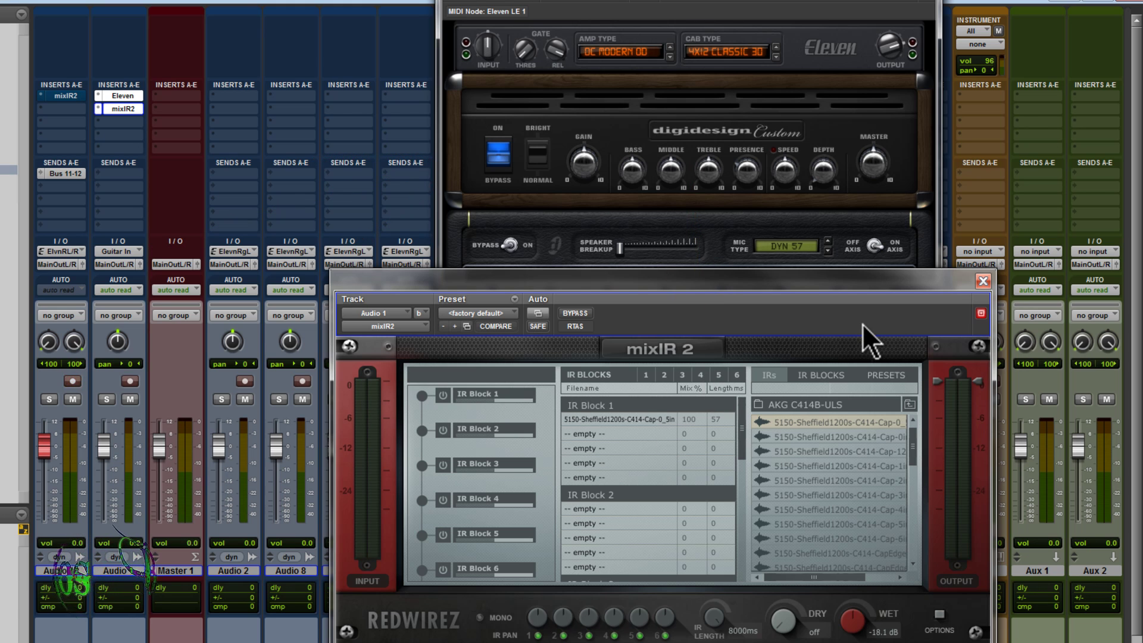
- Close Audio 1's mixIR2 window and arrange Audio 12's mixIR2 window beside the Eleven Rack window
left_click(982, 280)
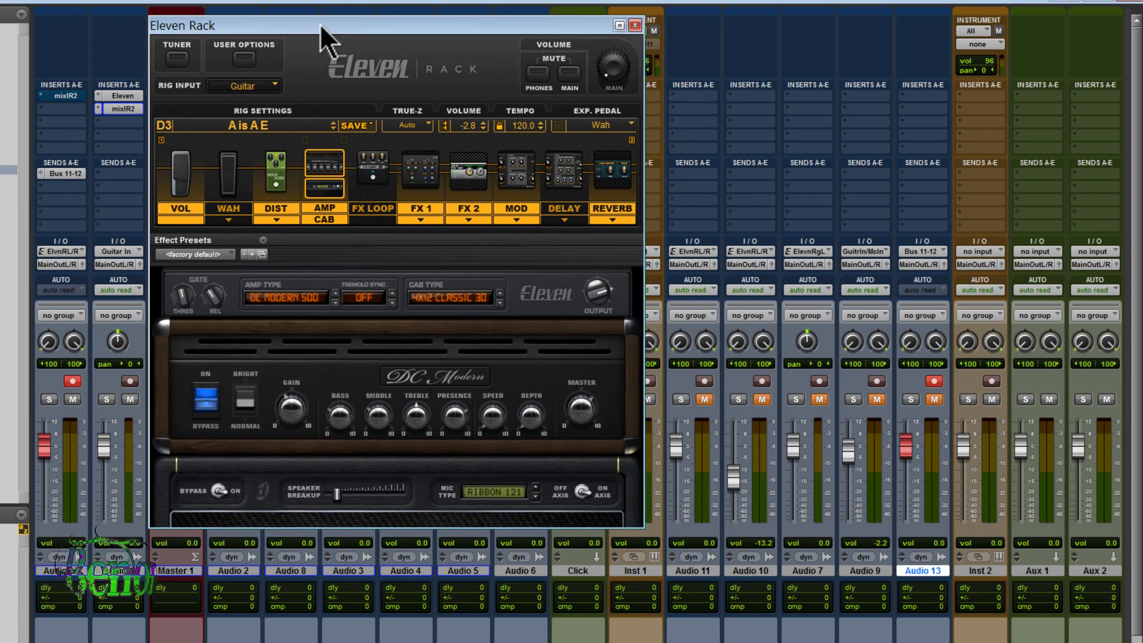
left_click_drag(319, 24, 407, 15)
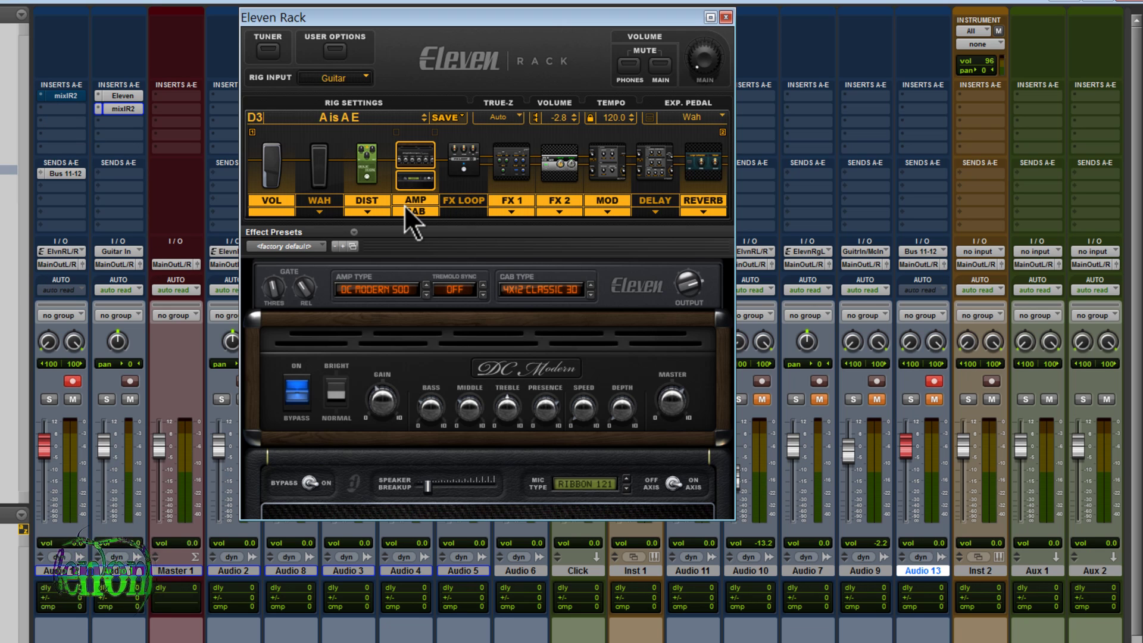
left_click(66, 96)
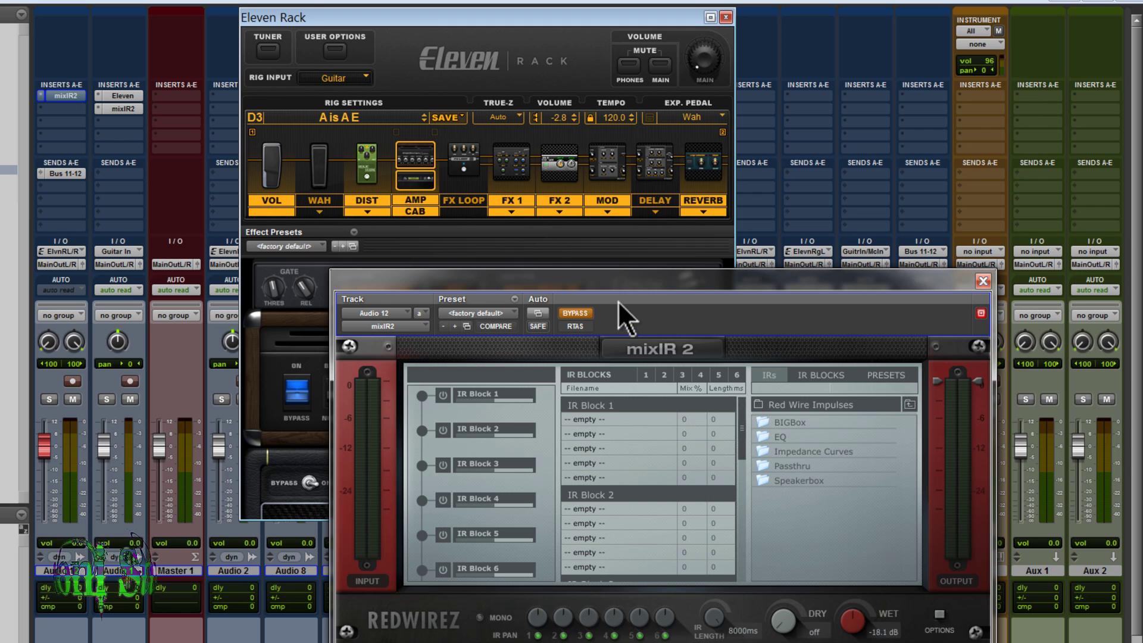
left_click_drag(617, 301, 883, 80)
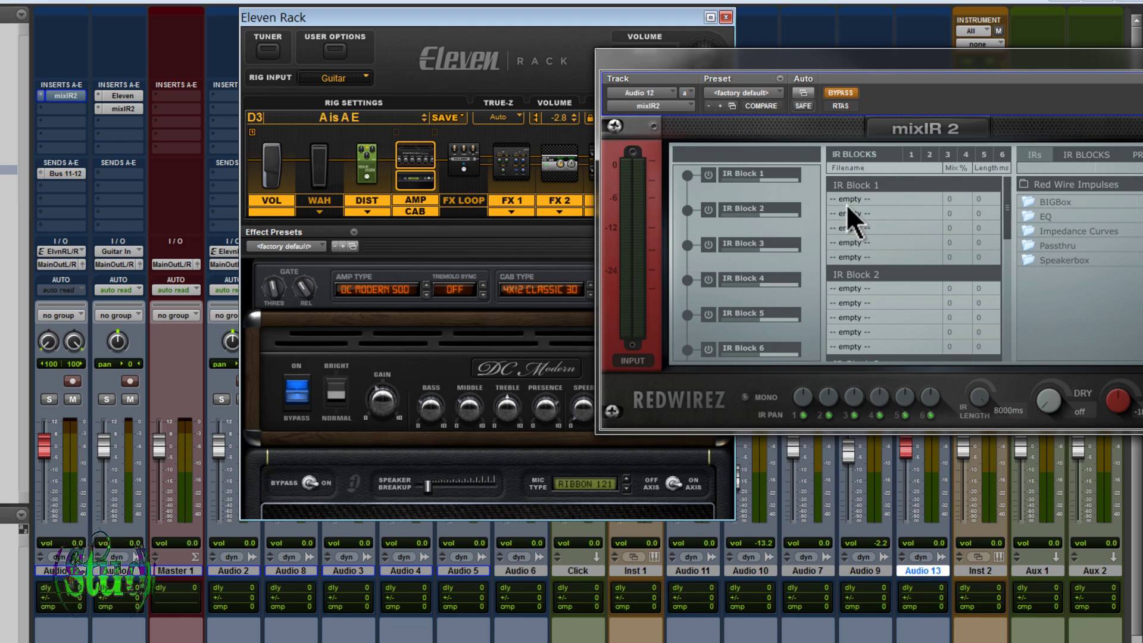
left_click_drag(504, 25, 425, 16)
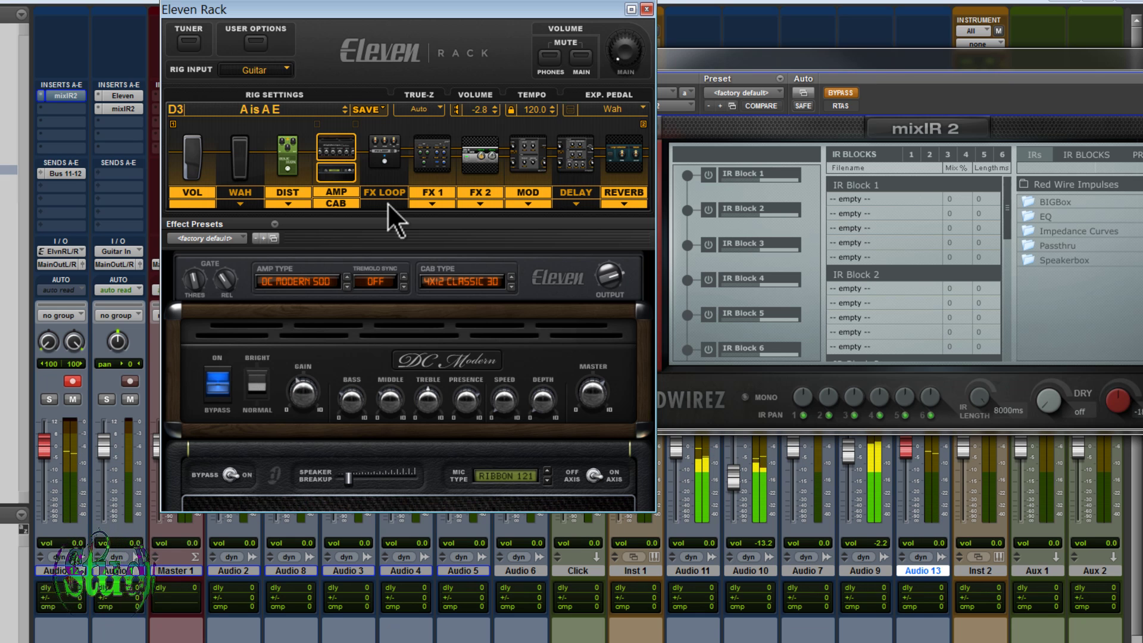
- Load the first 5150-Sheffield1200s AKG C414B-ULS impulse into IR Block 1 of Audio 12's mixIR2 and take the plug-in out of bypass
double_click(1089, 200)
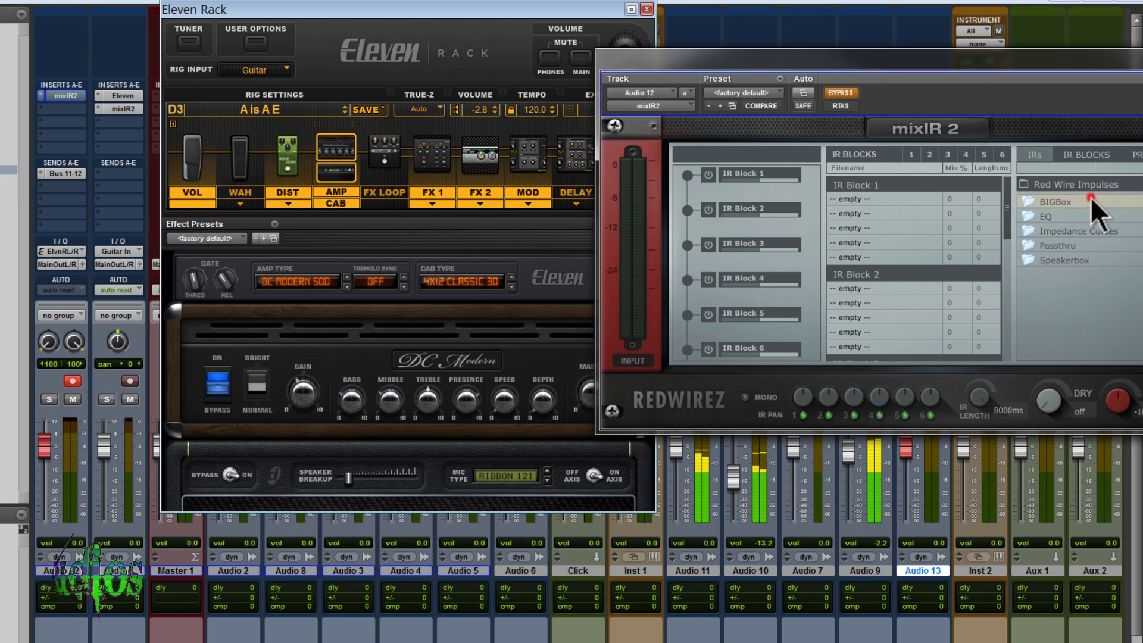
double_click(1090, 301)
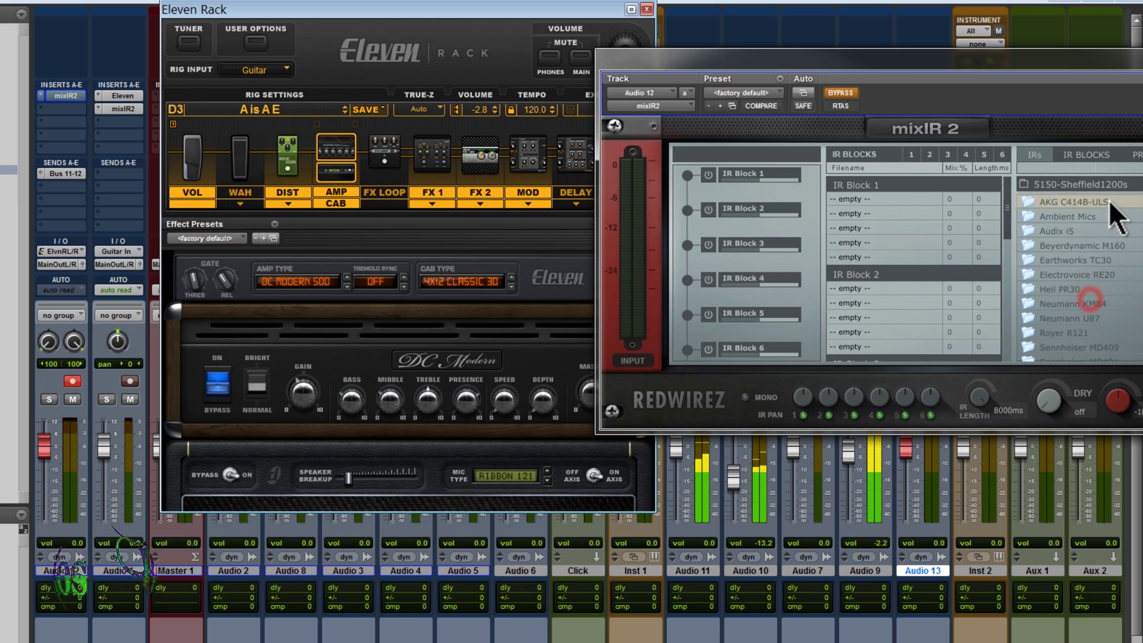
double_click(1108, 199)
left_click_drag(1108, 198, 919, 203)
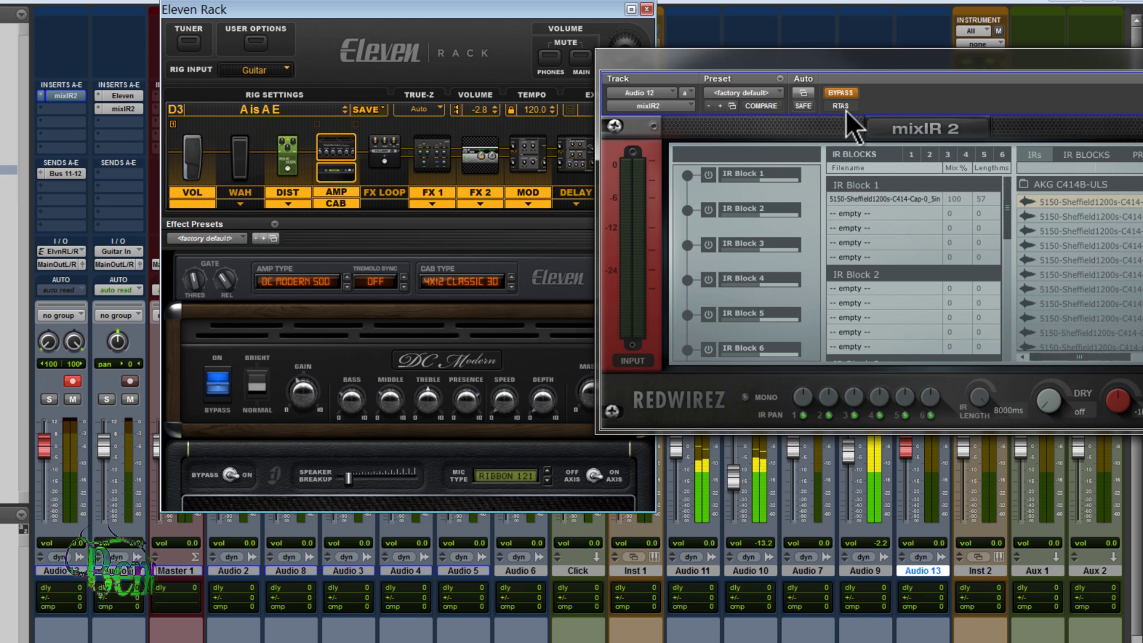
left_click(852, 93)
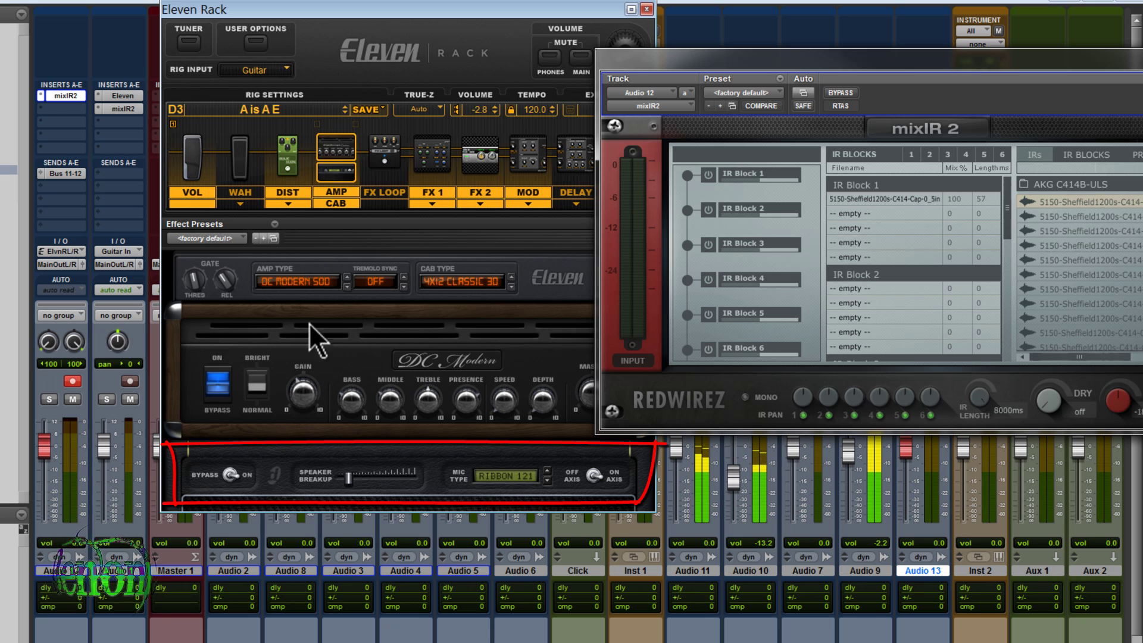
- Bypass the Eleven Rack's cabinet and switch off DIST, FX 1, FX 2, MOD and REVERB so only the amp is active
left_click(236, 474)
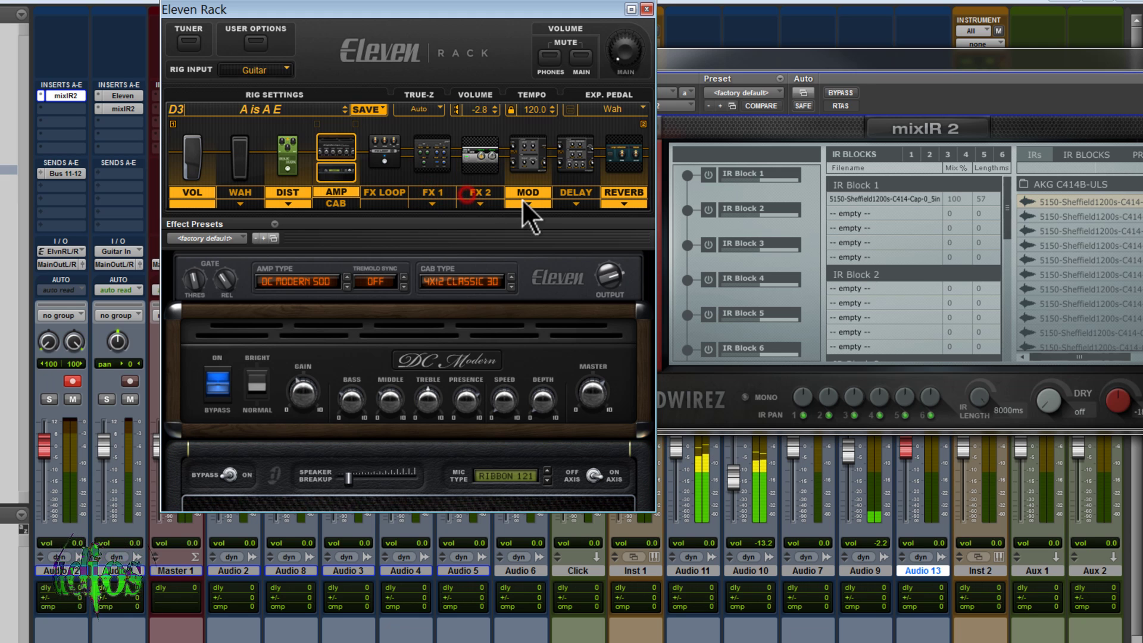
left_click(296, 190)
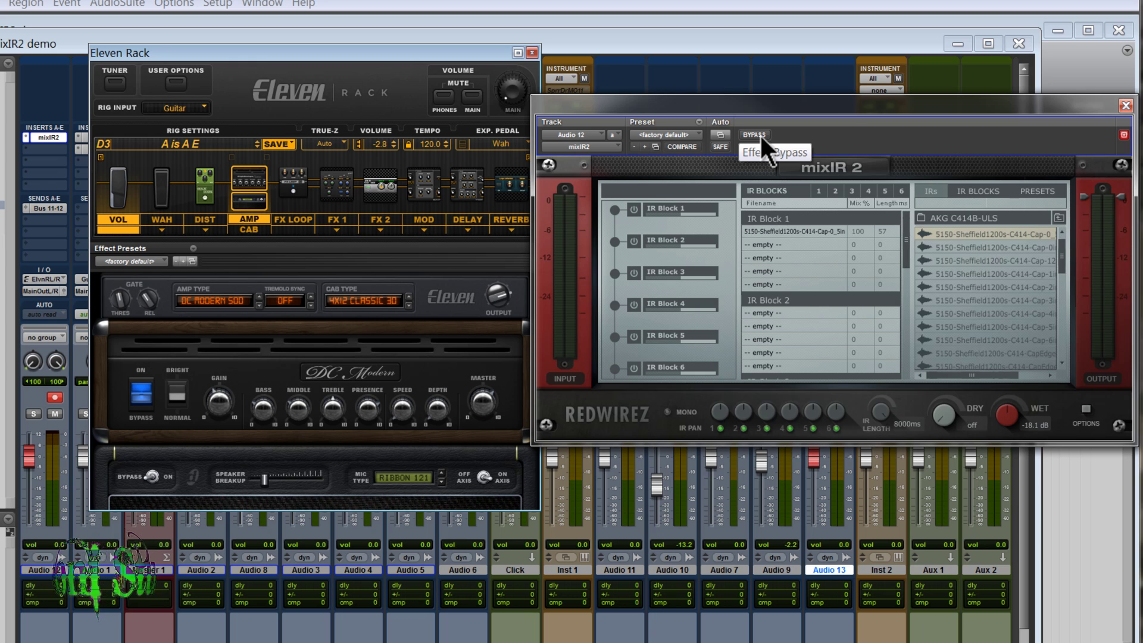
- Bypass mixIR2 on Audio 12 to hear the amp-only tone, and re-enable the plug-in
left_click(755, 135)
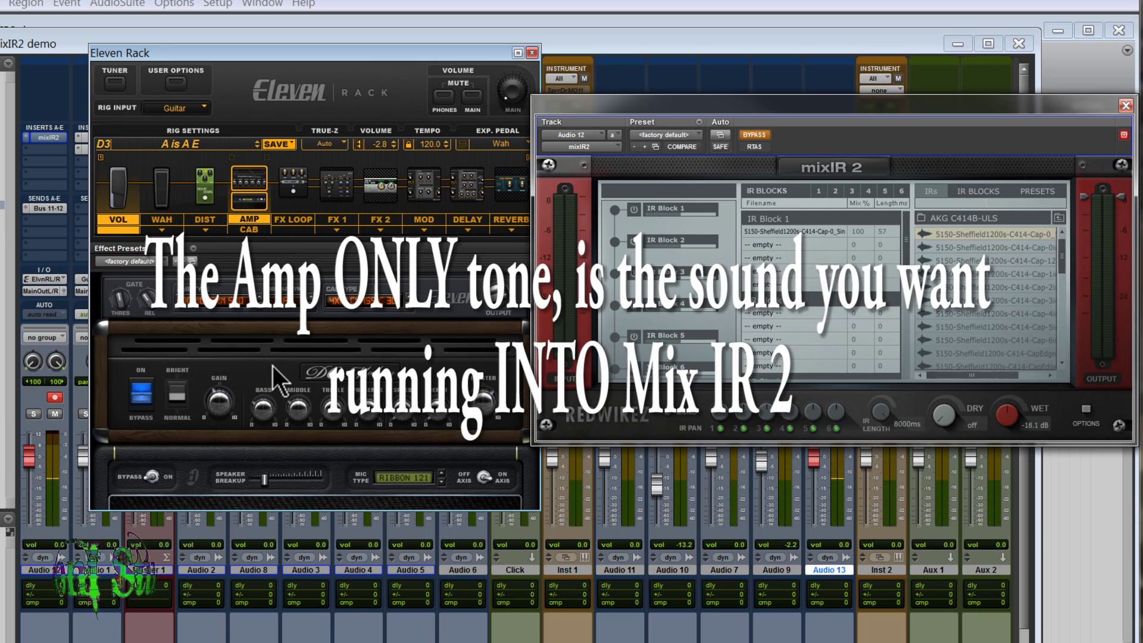
left_click(764, 135)
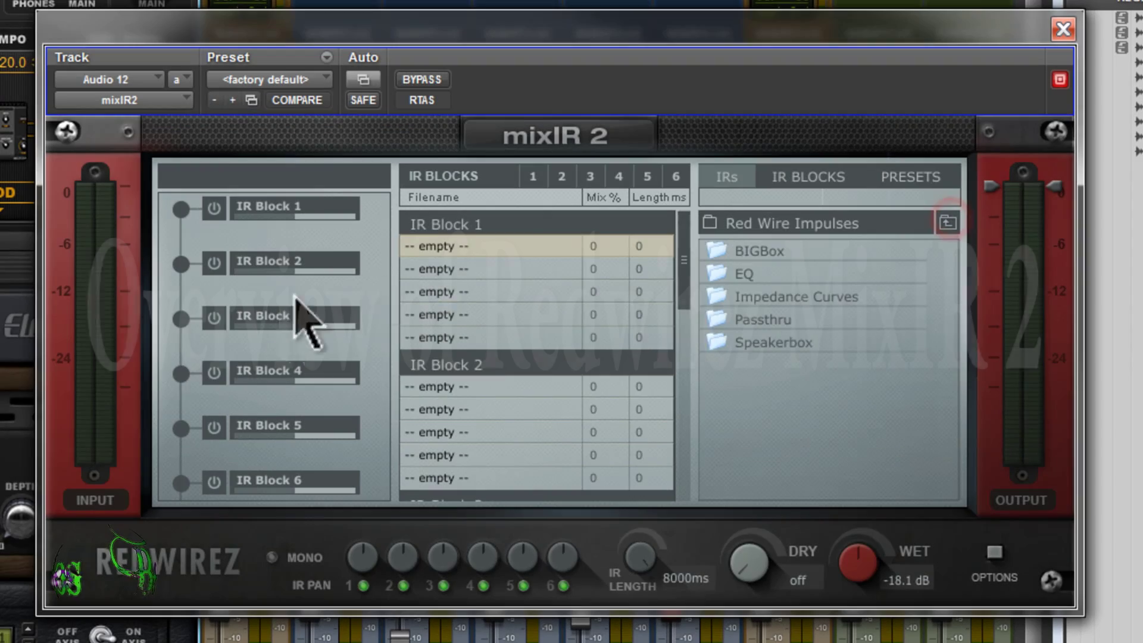
- Try switching the IR blocks between parallel and inline mode and return them to parallel routing
mouse_move(684, 245)
left_mouse_down()
mouse_move(678, 476)
mouse_move(691, 322)
mouse_move(680, 246)
left_mouse_up()
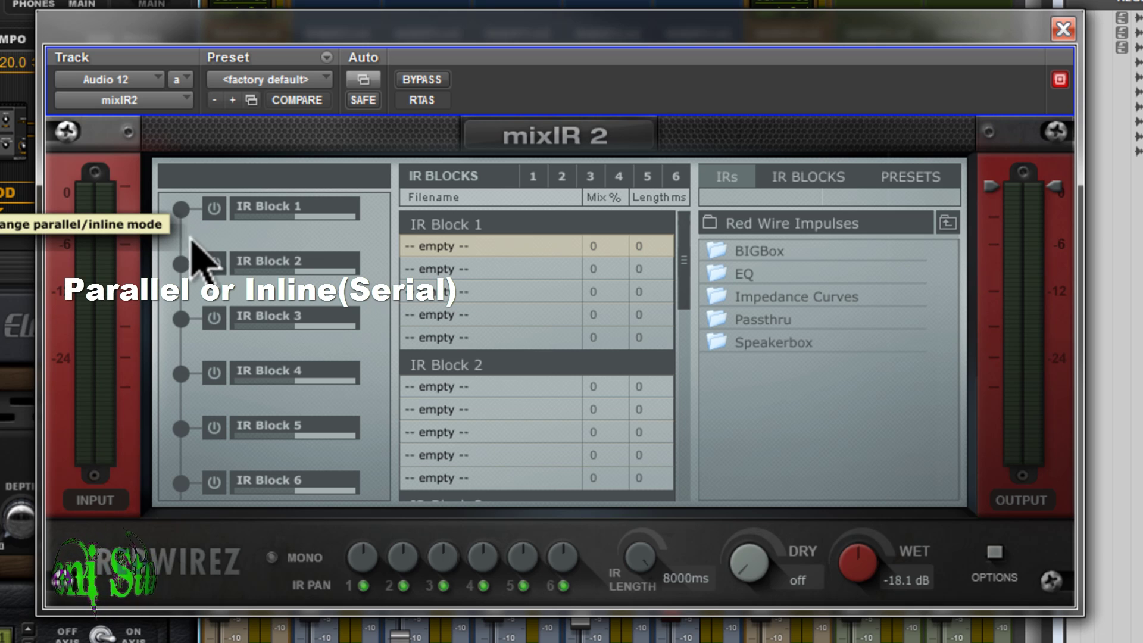
left_click(181, 211)
left_click(181, 264)
left_click(181, 264)
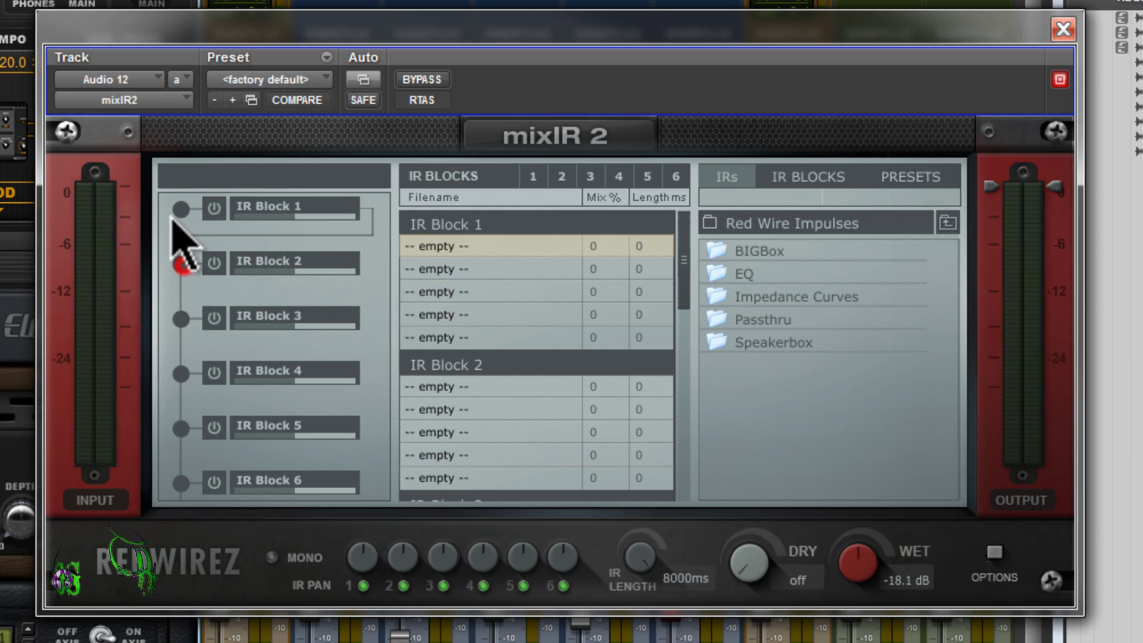
left_click(182, 210)
left_click(181, 373)
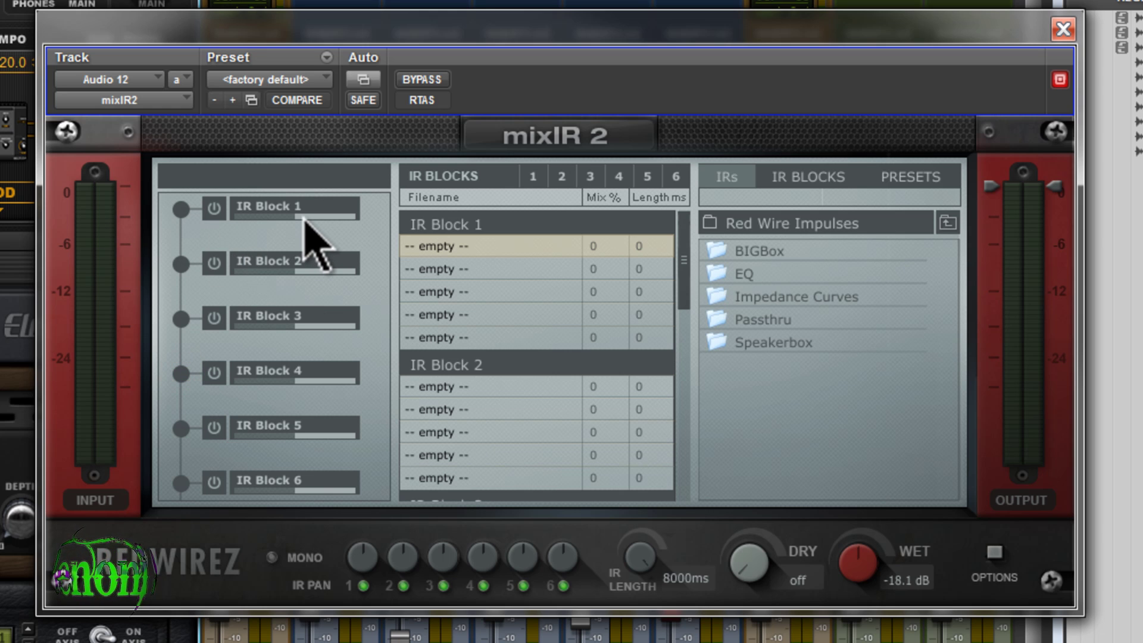
- Try different slider levels on IR Block 1 and IR Block 2 and reset both to their defaults
mouse_move(305, 219)
mouse_move(300, 217)
left_mouse_down()
mouse_move(253, 220)
mouse_move(329, 220)
mouse_move(317, 219)
left_mouse_up()
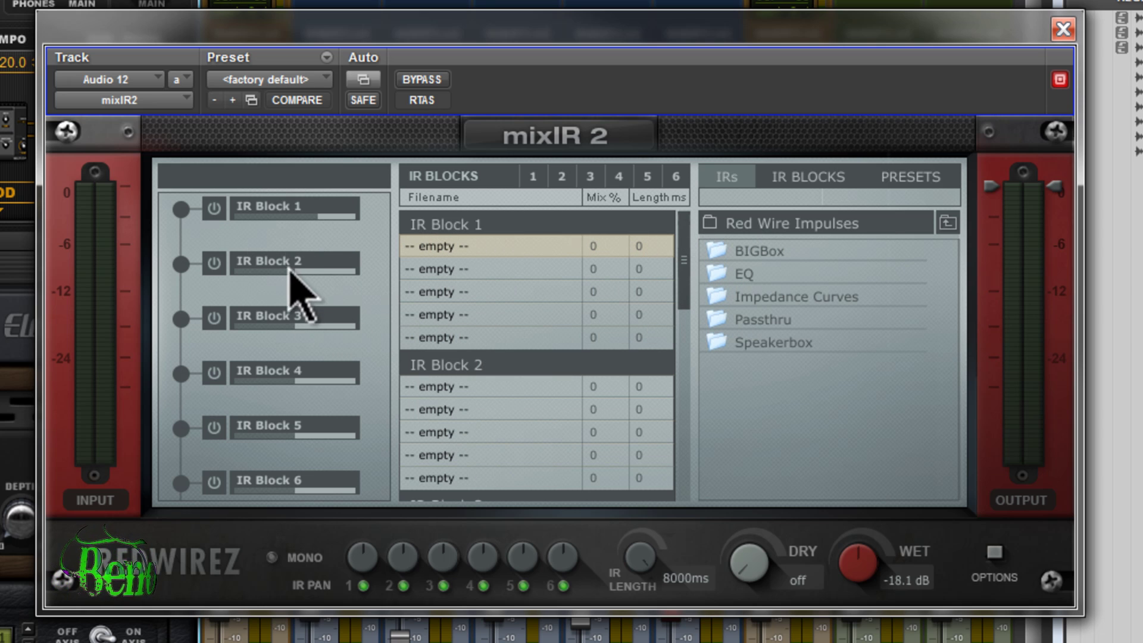
left_click_drag(304, 272, 255, 273)
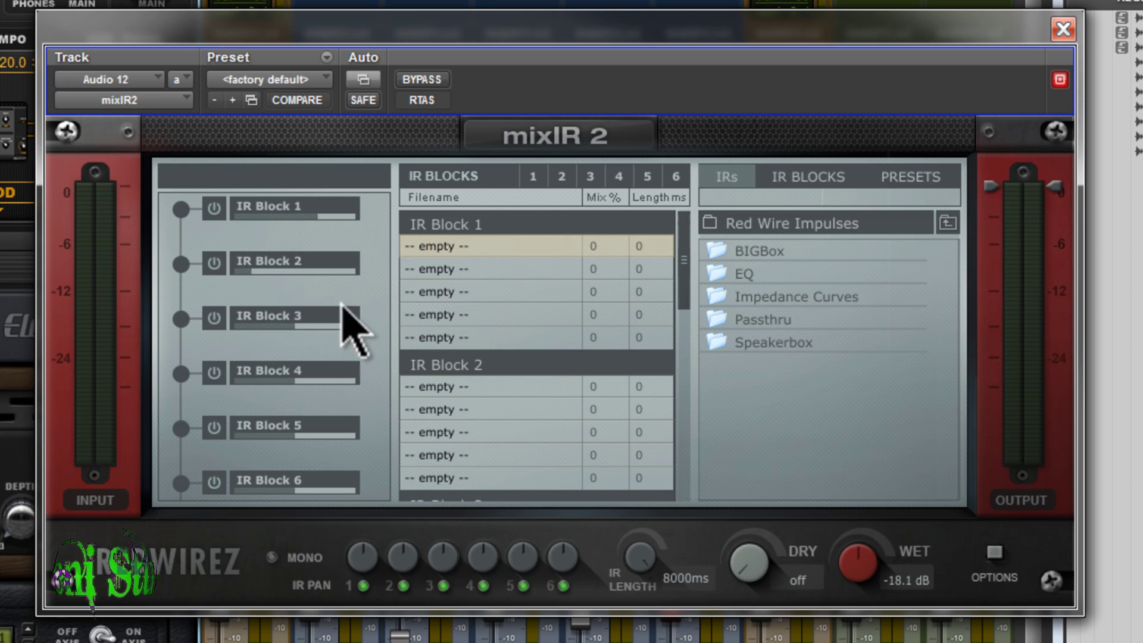
left_click(322, 215)
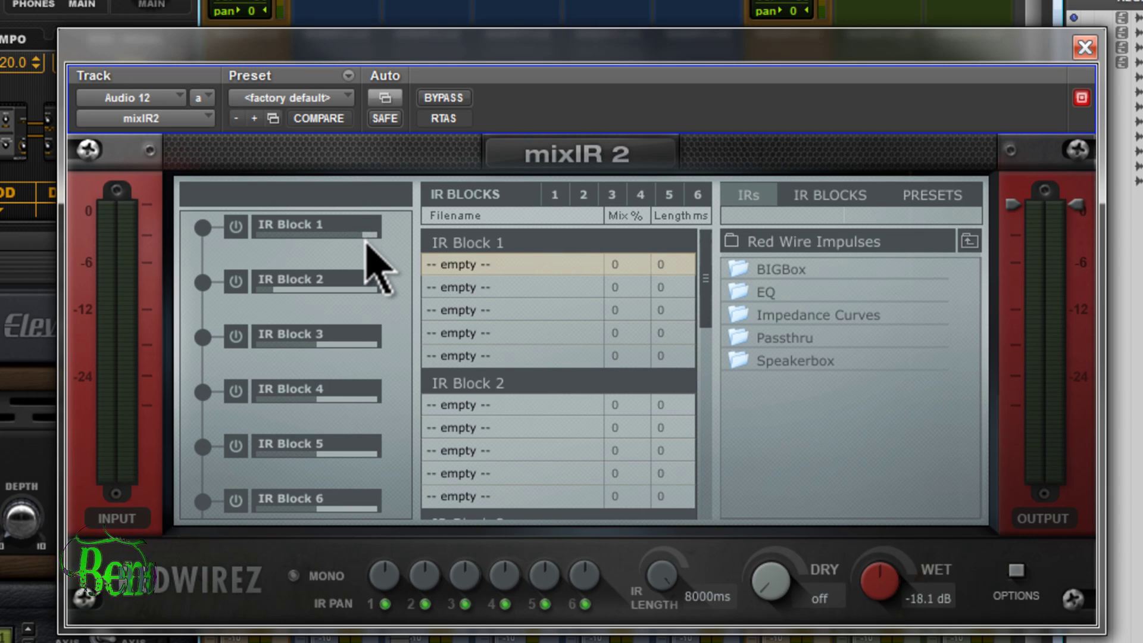
left_click(360, 232)
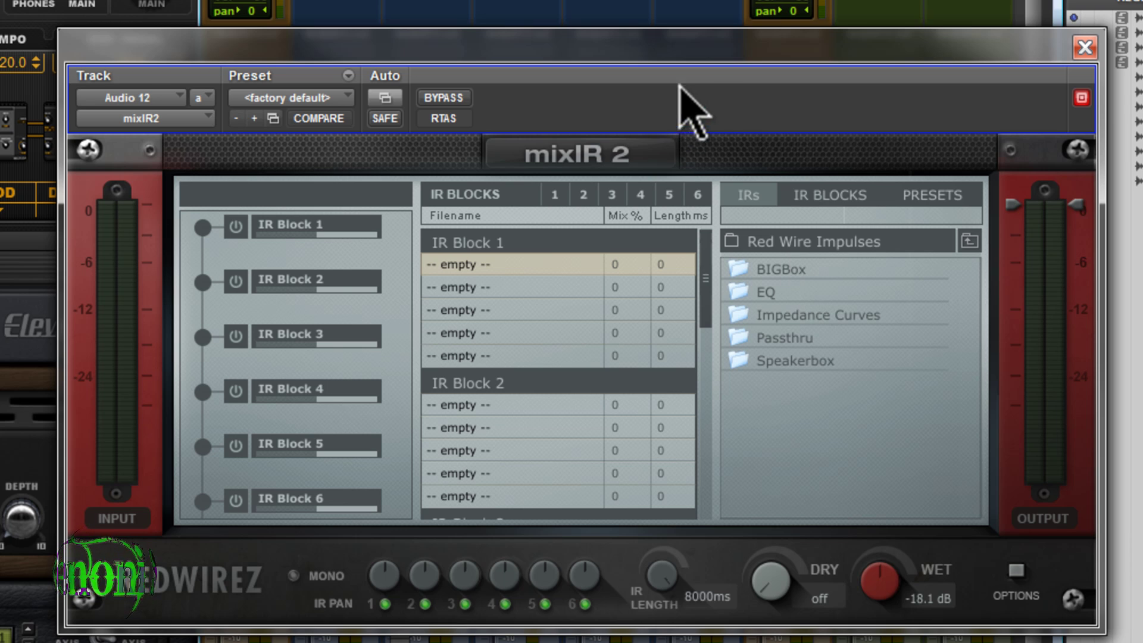
- Open the Soldano412BLegendV12s cabinet folder within BIGBox's 96 KHz-24bit impulses to show its microphone choices
double_click(781, 273)
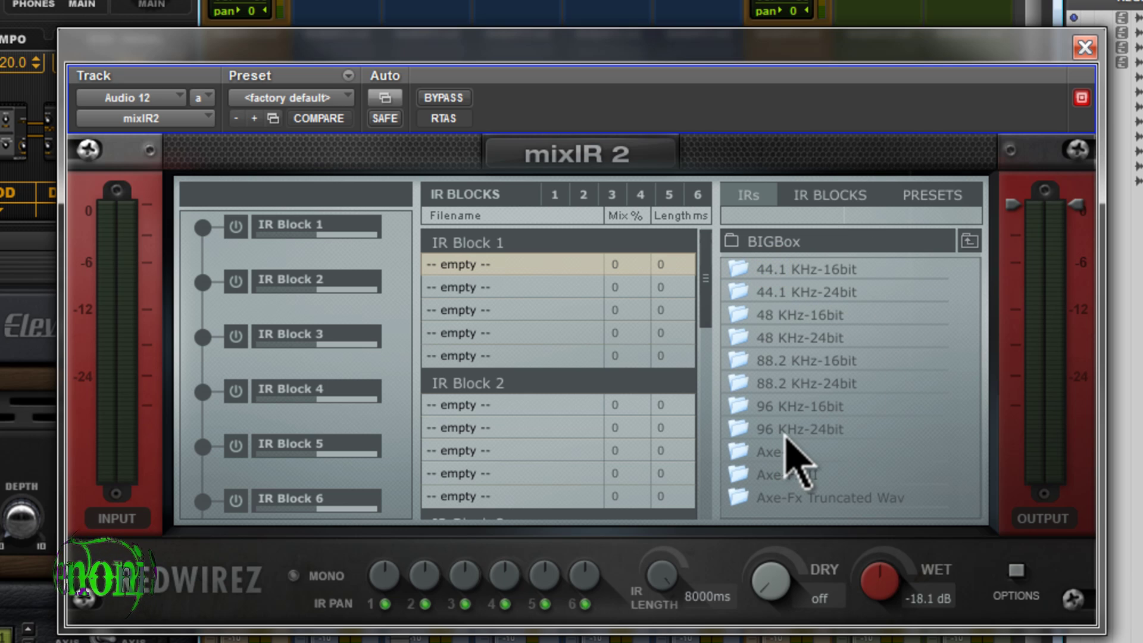
double_click(804, 429)
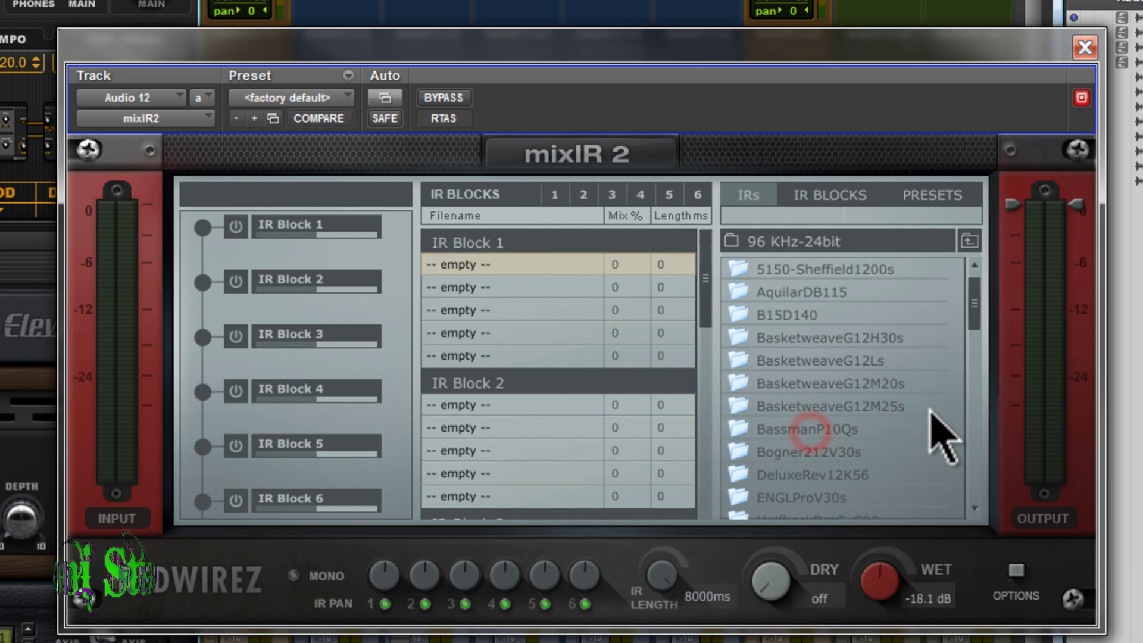
left_click_drag(975, 306, 972, 447)
double_click(812, 427)
scroll(892, 375, "up", 3)
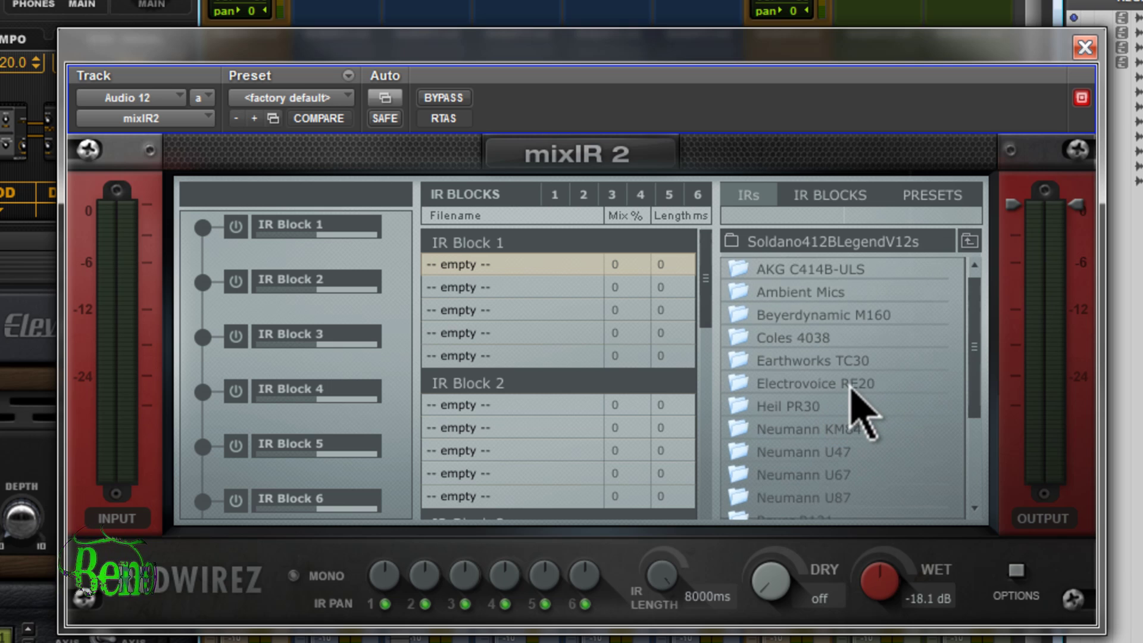
- Examine the microphone positions and distances offered by the Soldano cabinet's Neumann U67 impulses, and return to its microphone folders
left_click_drag(972, 291, 940, 363)
double_click(827, 331)
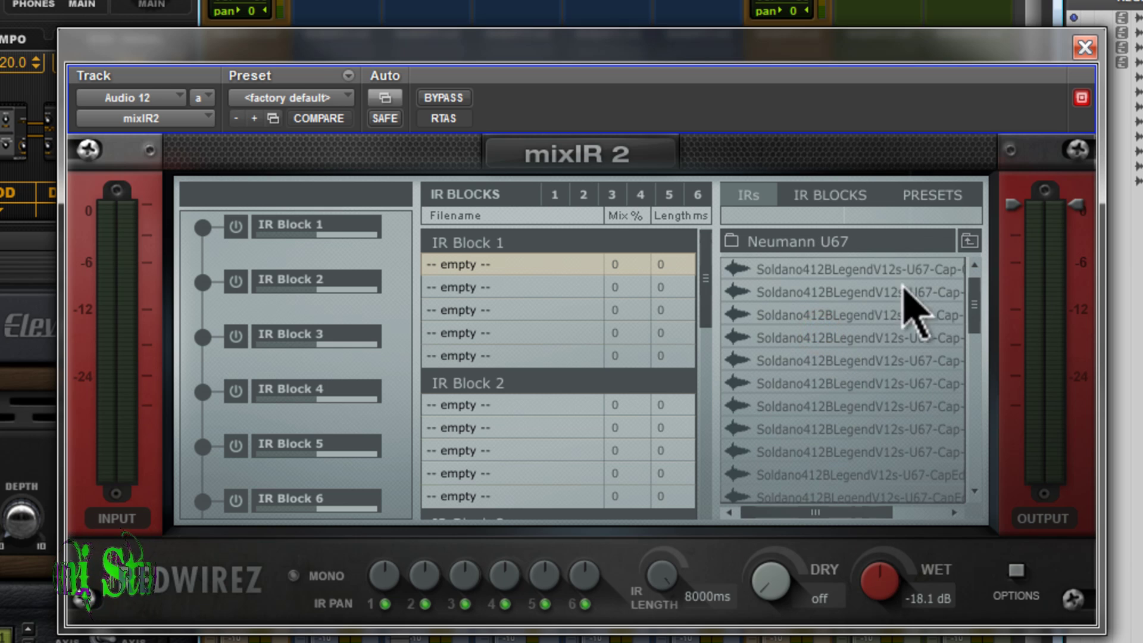
left_click_drag(821, 512, 855, 507)
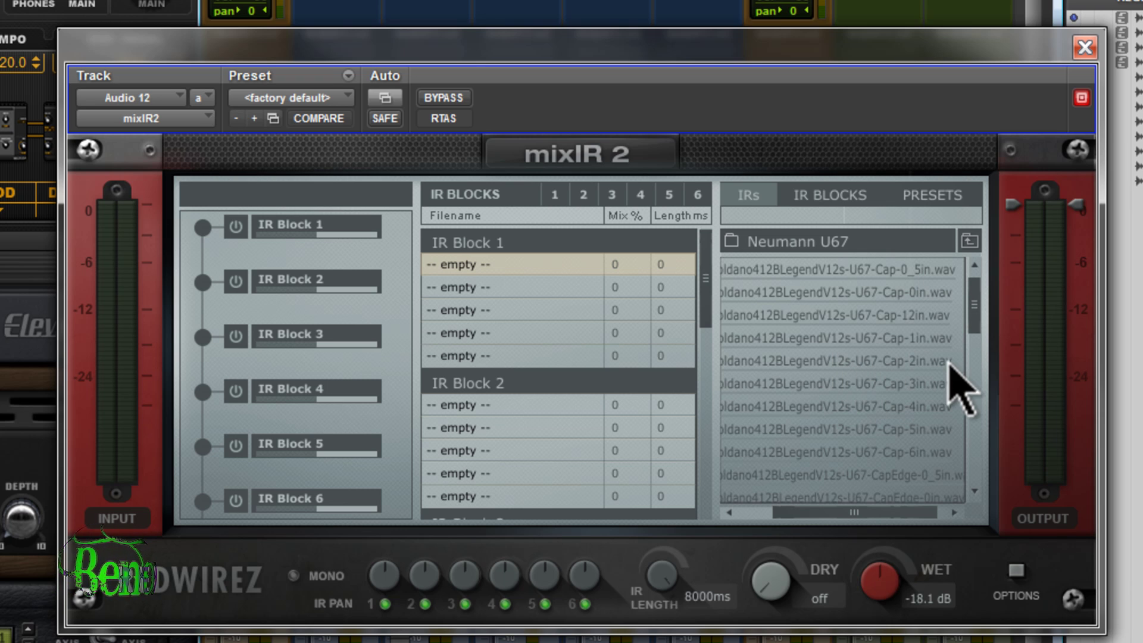
left_click_drag(973, 310, 970, 358)
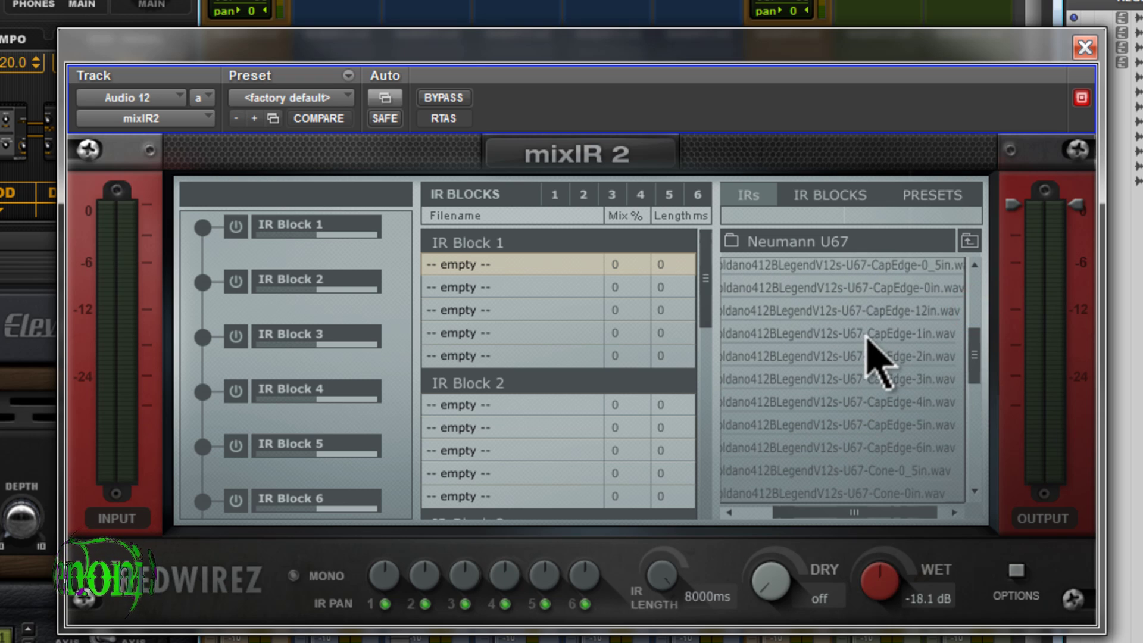
left_click_drag(969, 340, 969, 380)
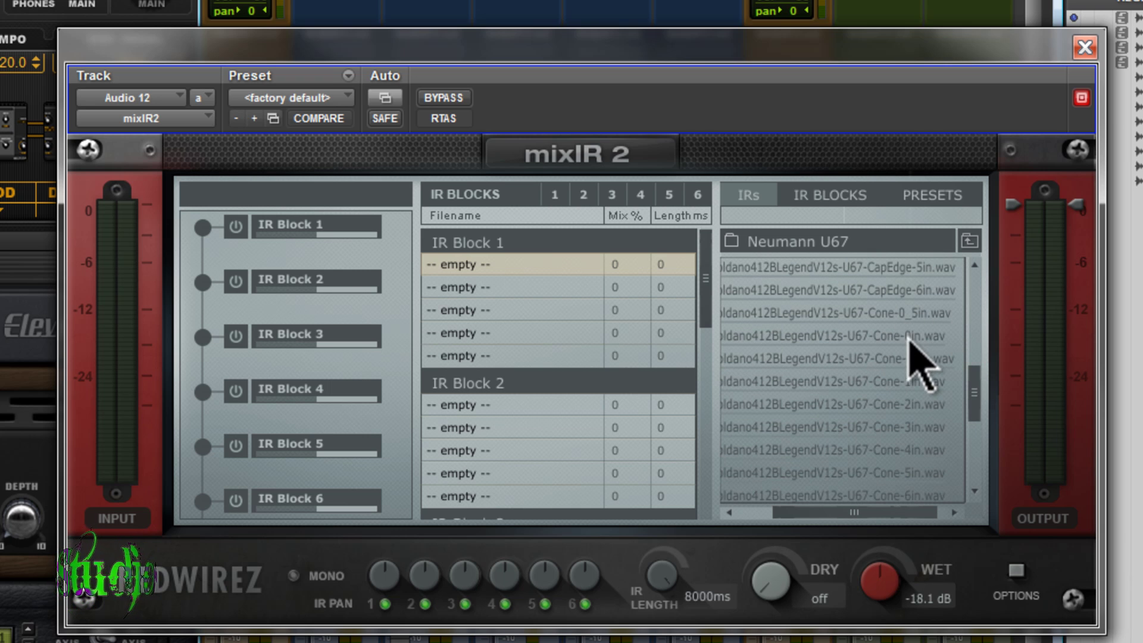
left_click(973, 376)
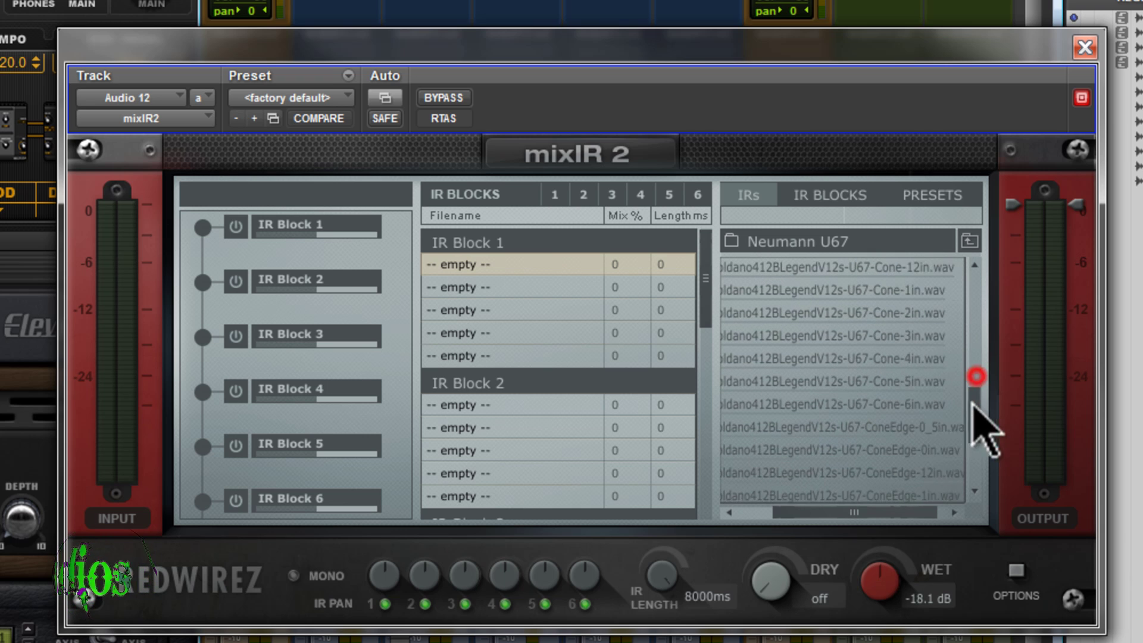
left_click(973, 419)
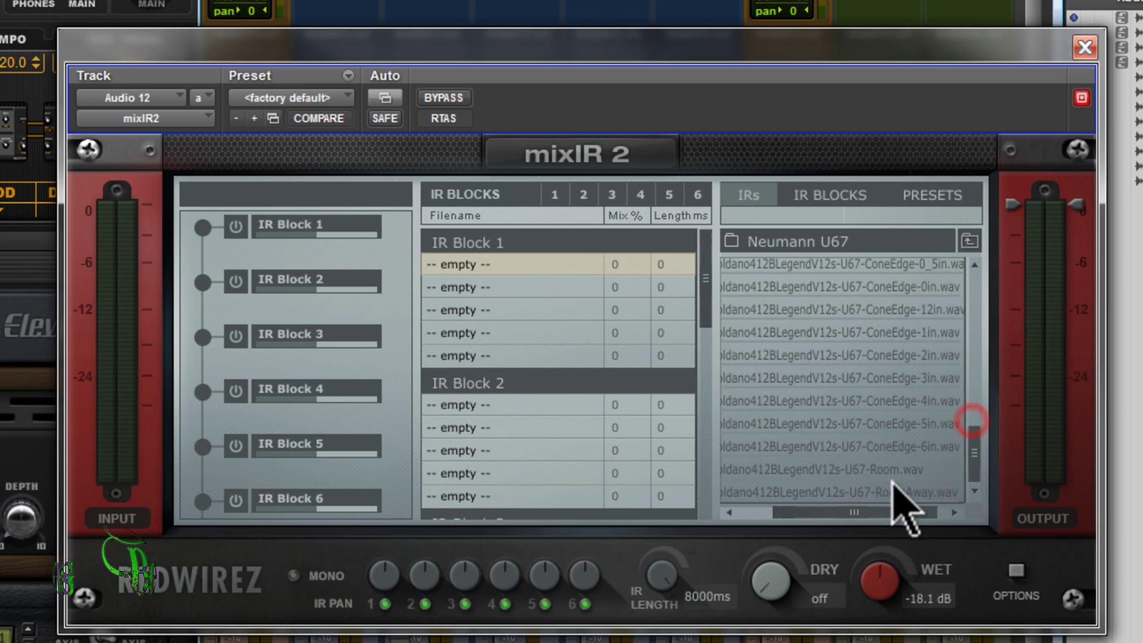
left_click(979, 357)
left_click(973, 274)
left_click(969, 240)
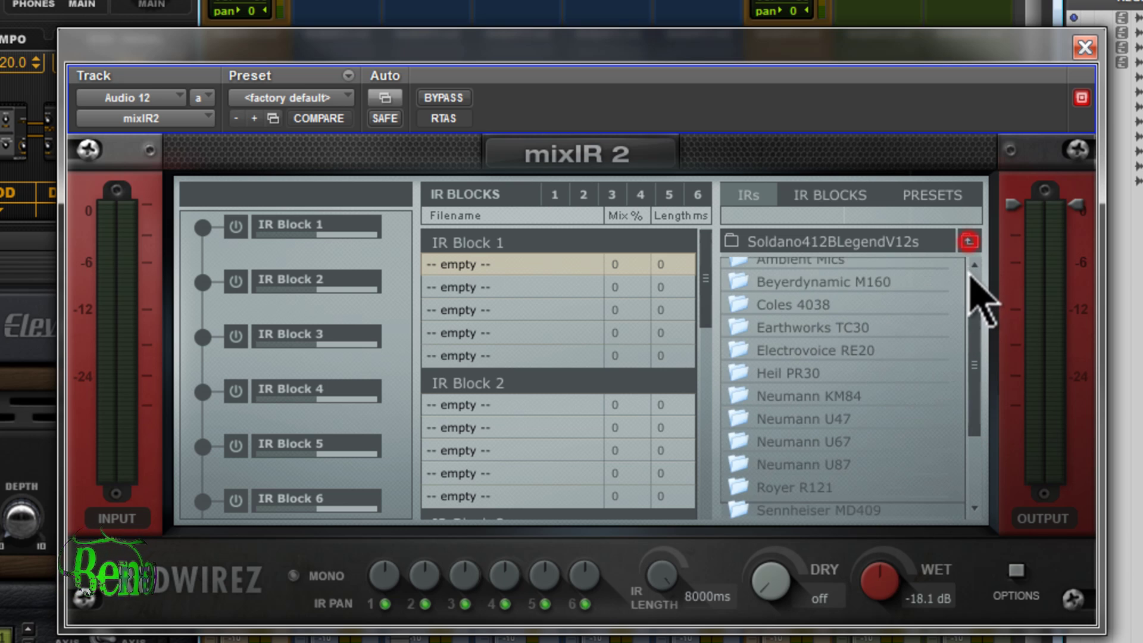
- Look through the Soldano cabinet's Ambient Mics impulses, including their full file names
double_click(876, 292)
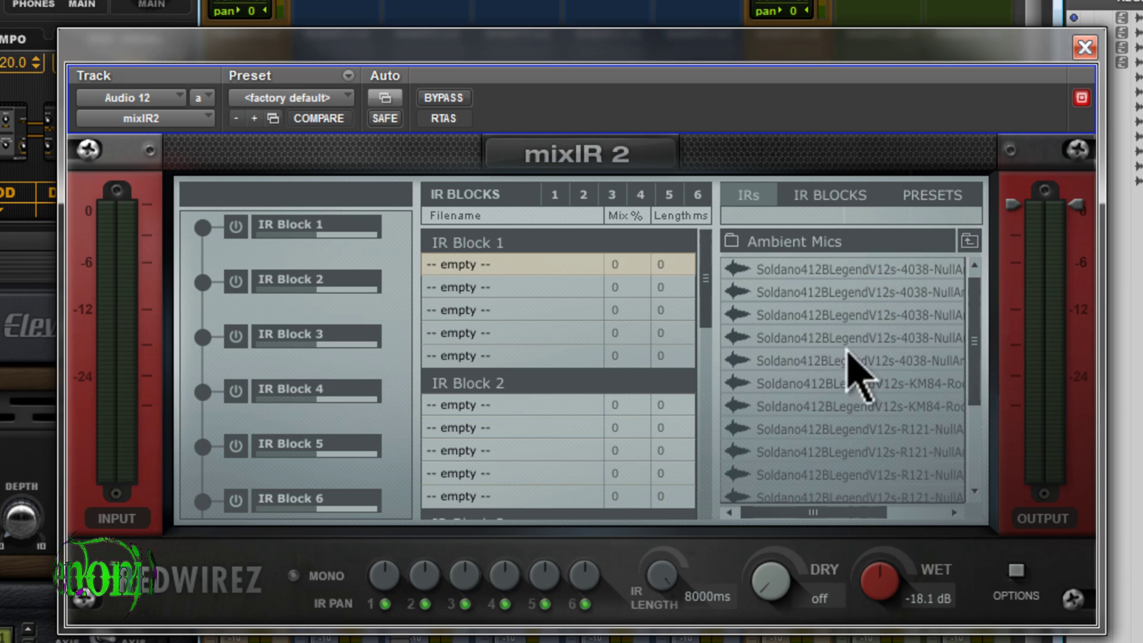
left_click_drag(807, 512, 857, 515)
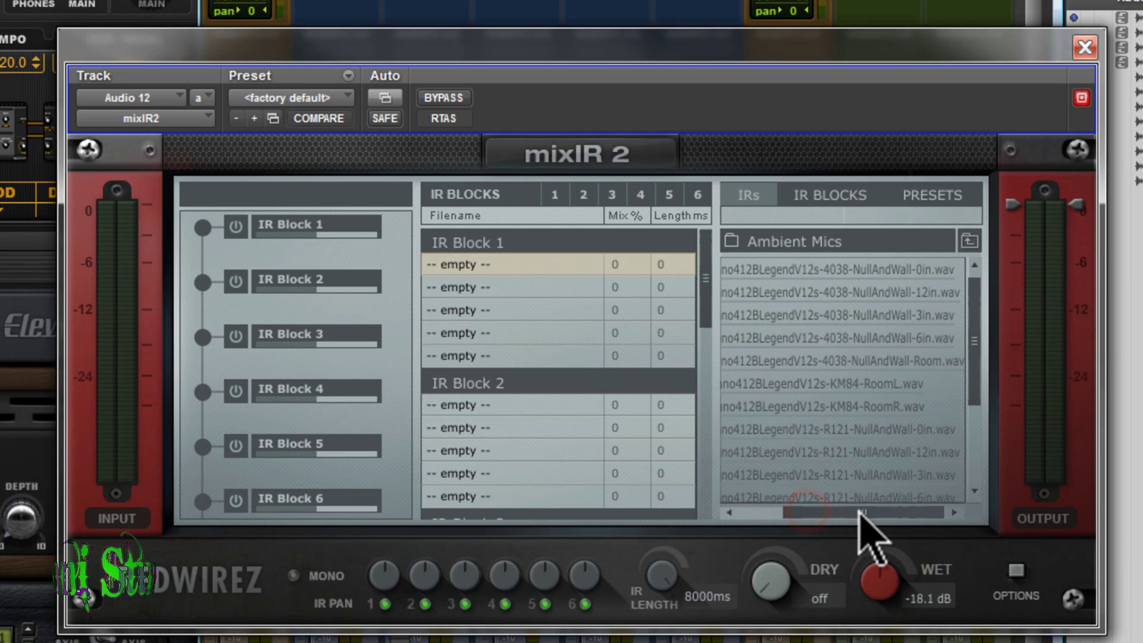
left_click_drag(977, 357, 887, 333)
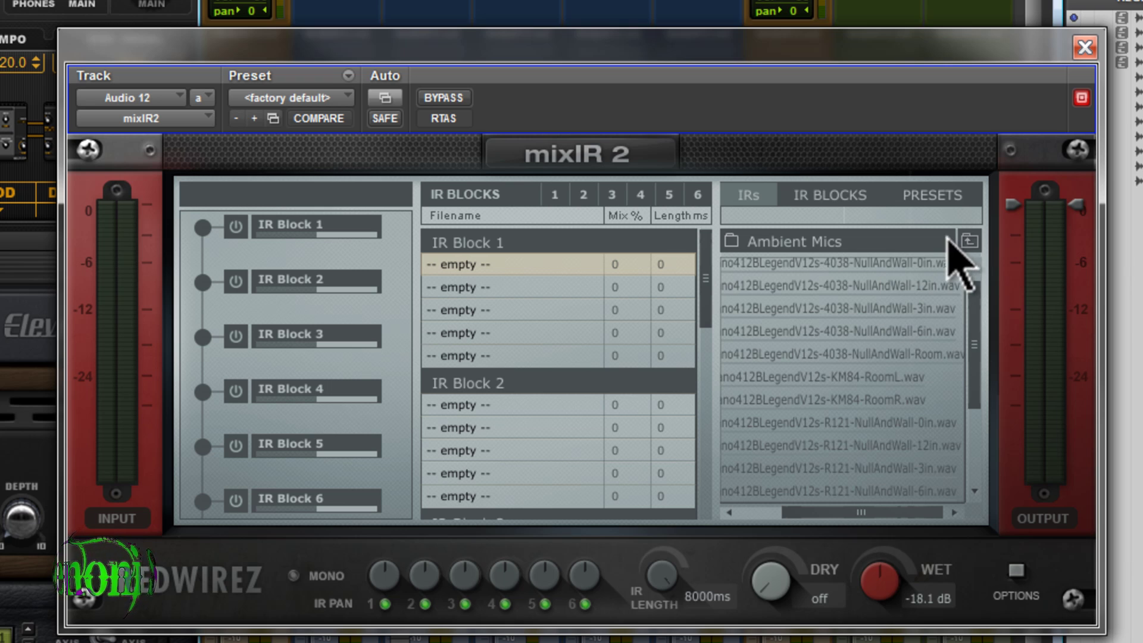
- Load the 5150-Sheffield1200s cabinet's Royer R121 Cap-0_5in impulse into the first slot of IR Block 1
left_click(968, 240)
double_click(848, 271)
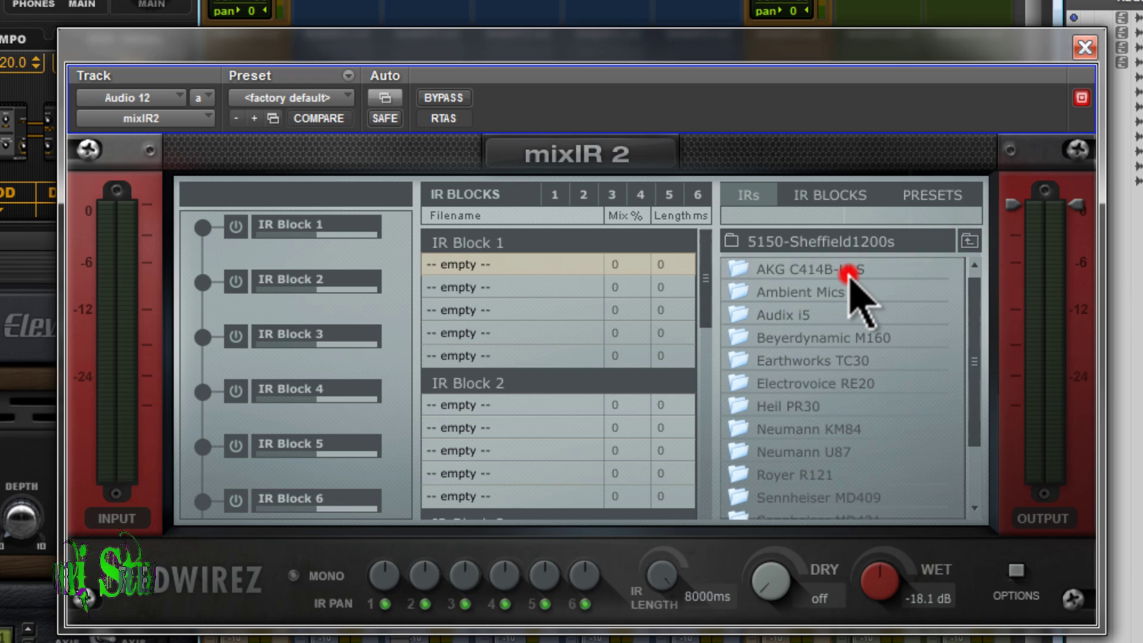
left_click_drag(982, 321, 976, 372)
double_click(832, 395)
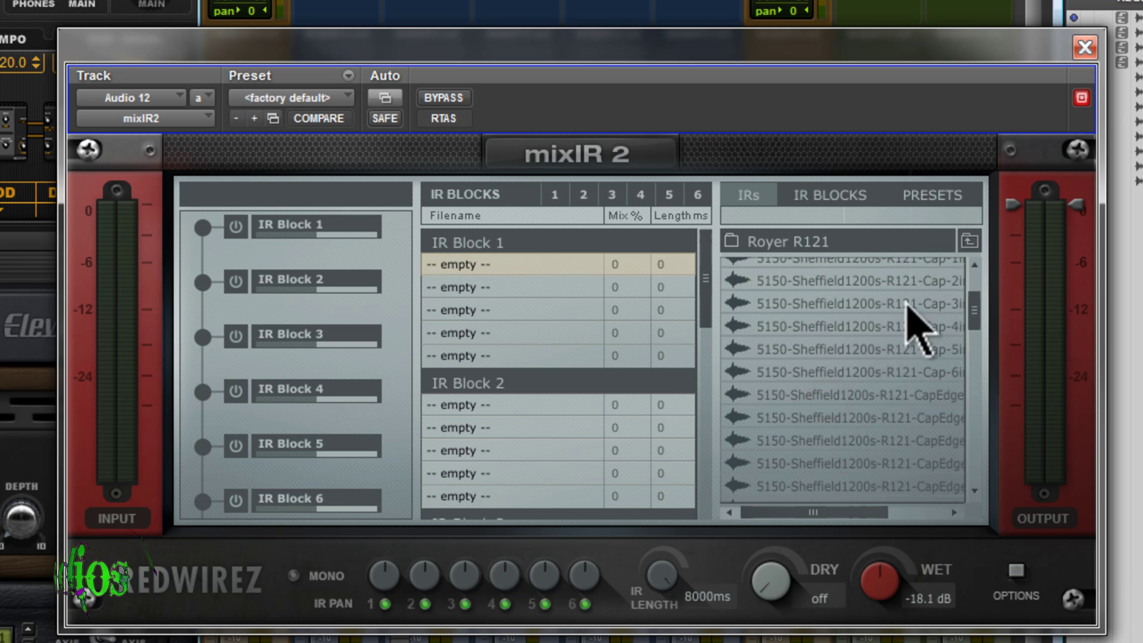
left_click_drag(976, 325, 977, 301)
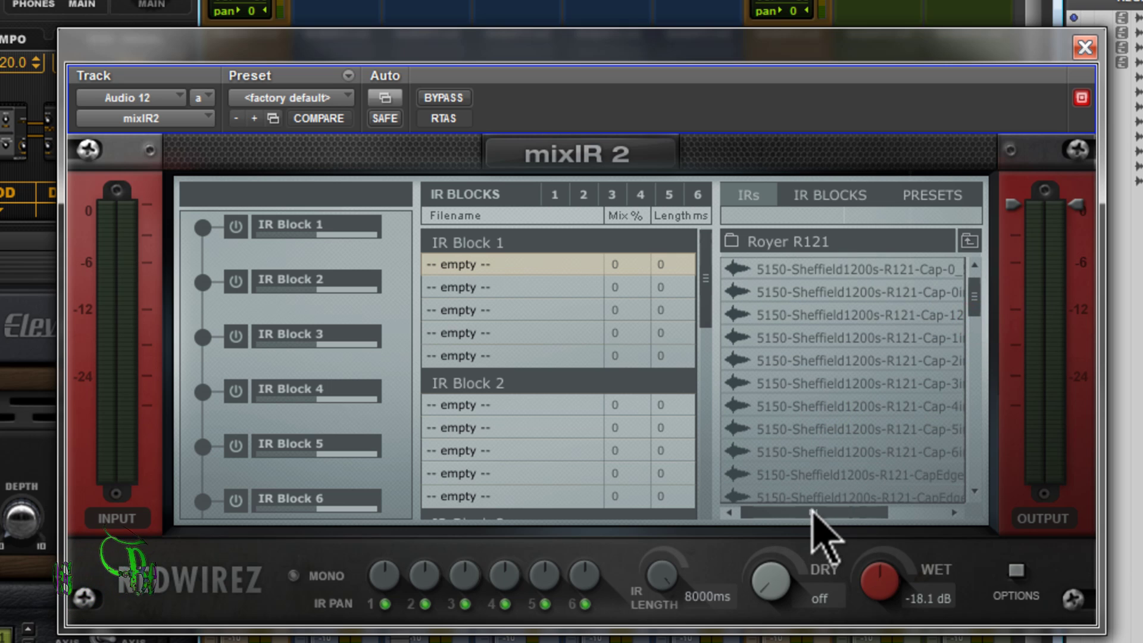
left_click_drag(812, 512, 848, 513)
left_click_drag(900, 269, 582, 267)
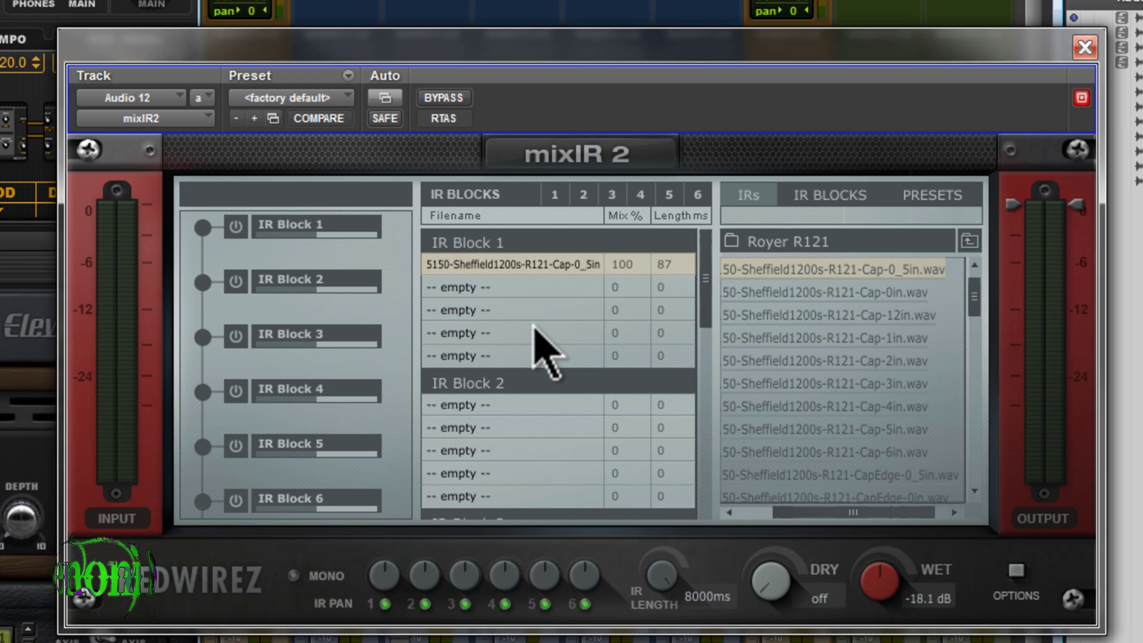
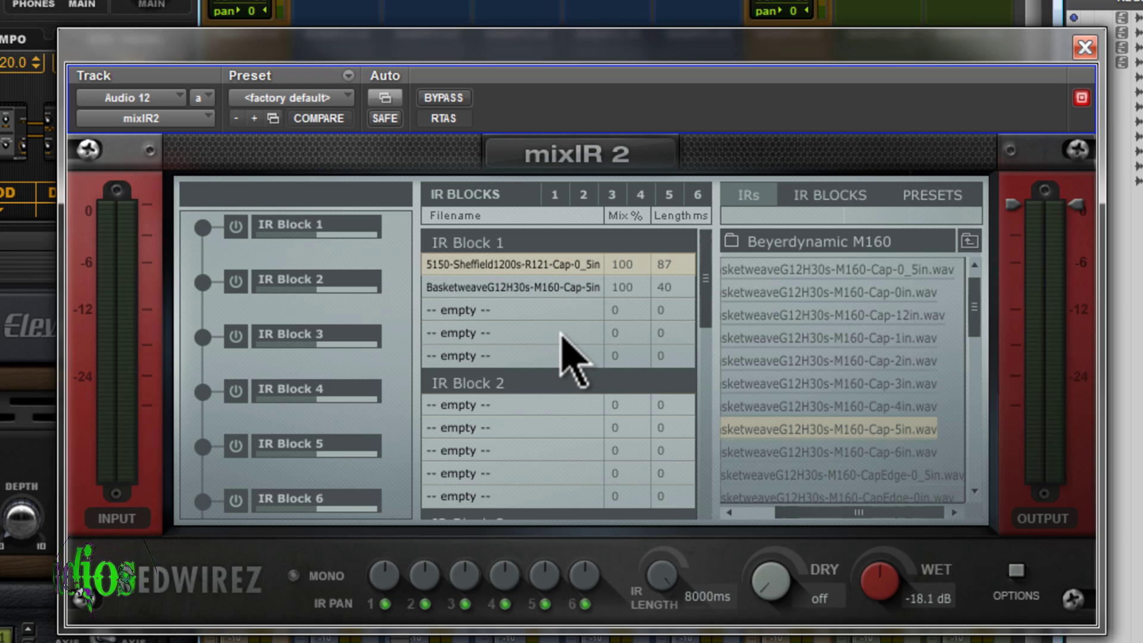
- Audition the two-impulse blend, set the BasketweaveG12H30s-M160-Cap-5in mix to 33%, and restart playback
key("space")
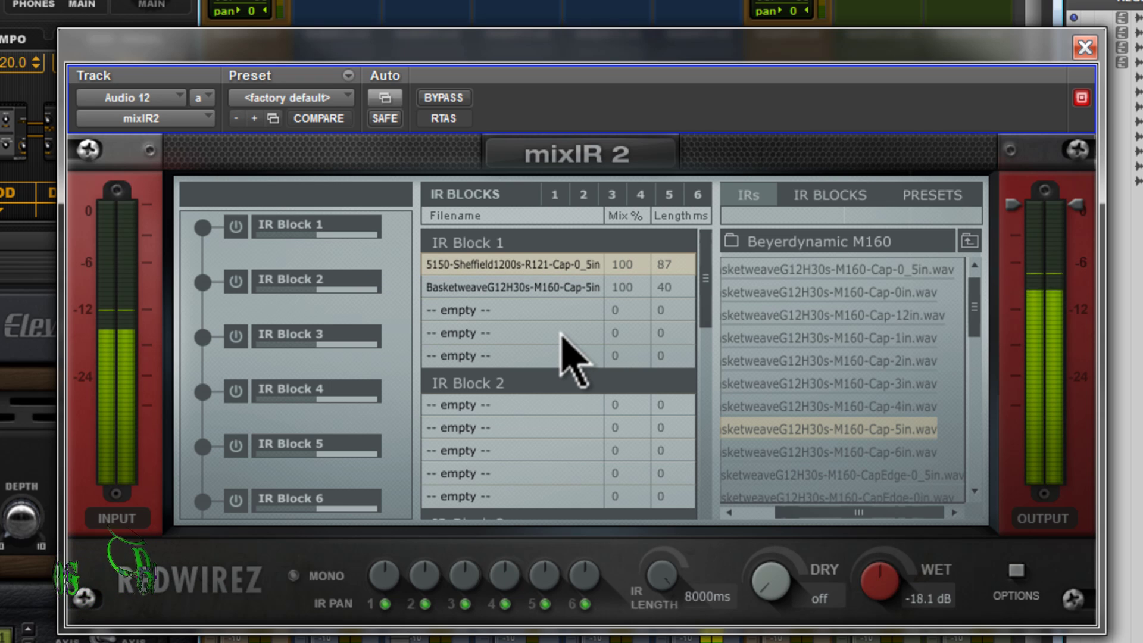
key("space")
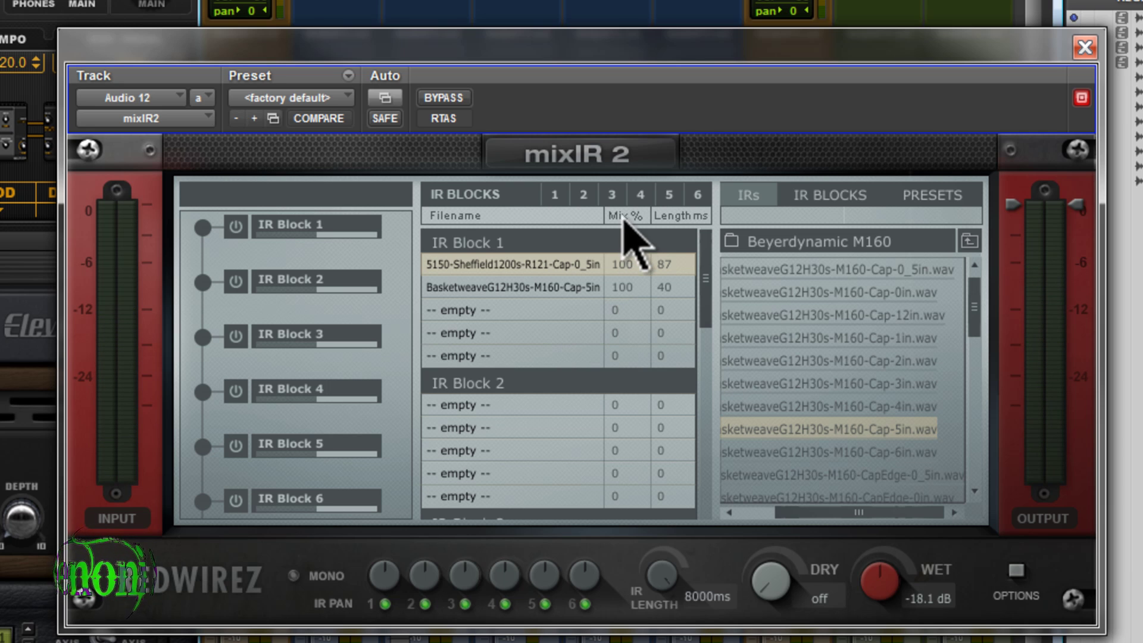
double_click(622, 288)
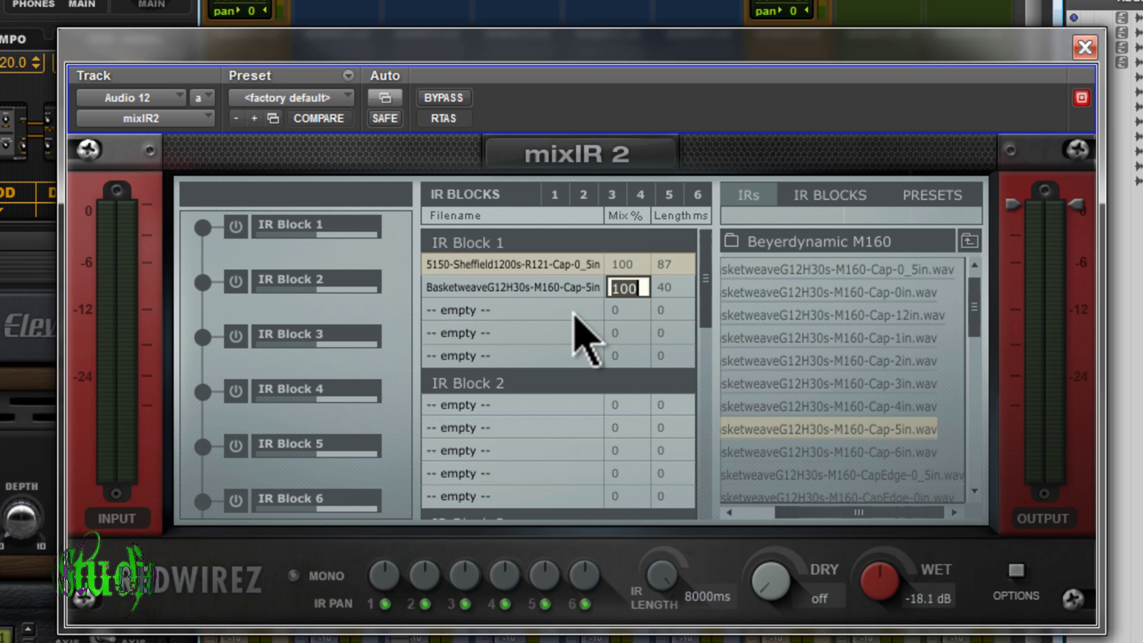
left_click(571, 328)
key("space")
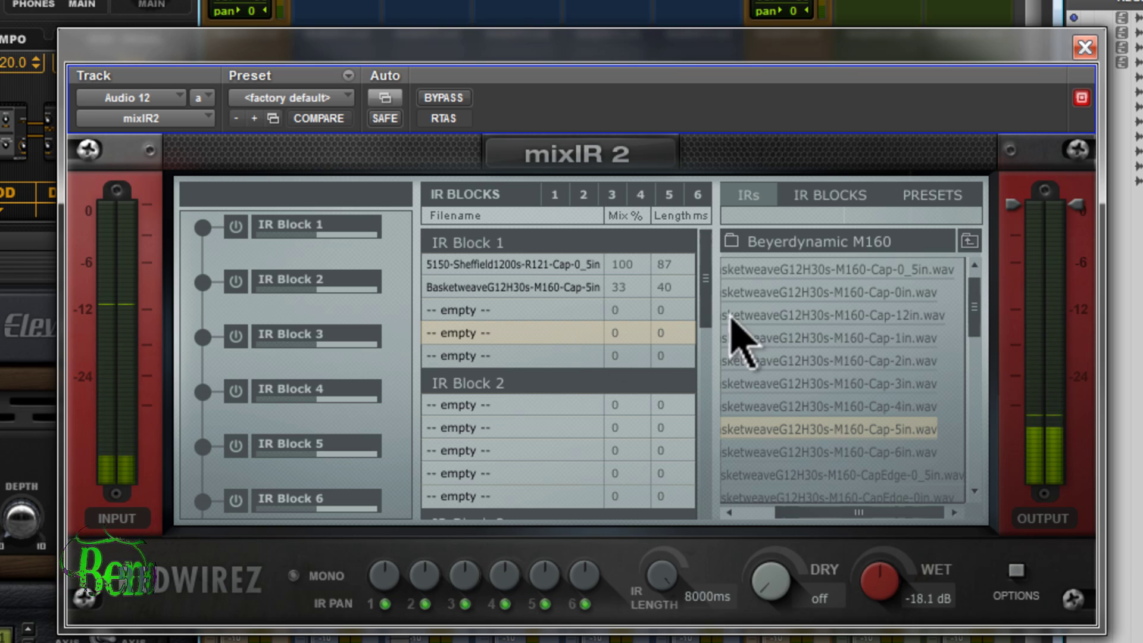
- Load the HalfbackTopC_EV12L cabinet's Neumann U87 Cap-1in impulse into the third slot of IR Block 1
left_click(968, 242)
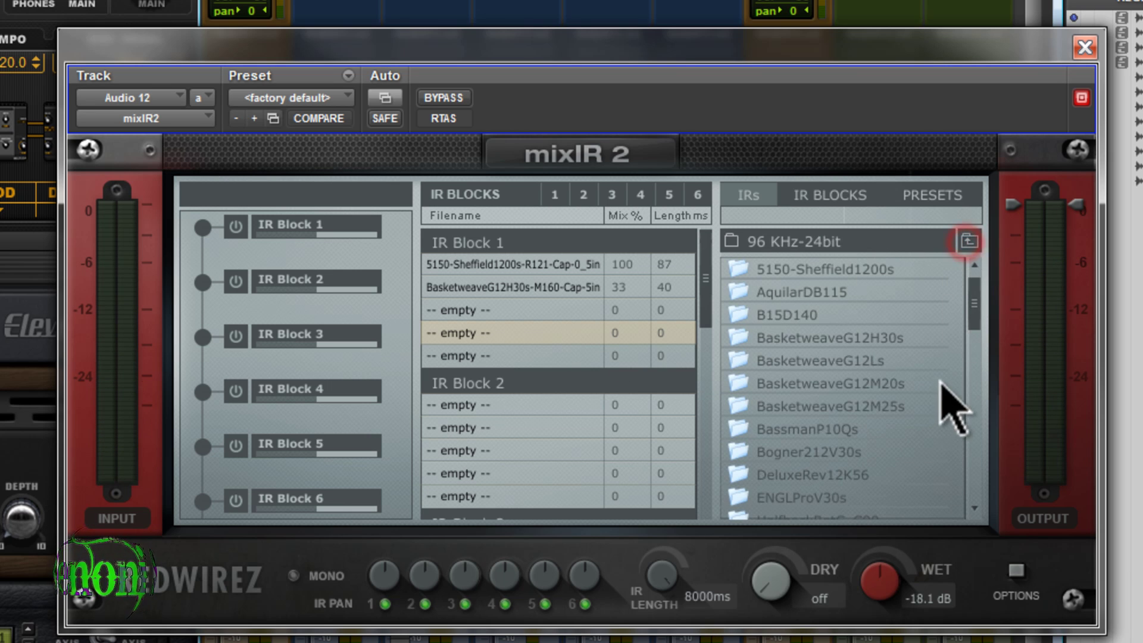
scroll(969, 351, "down", 3)
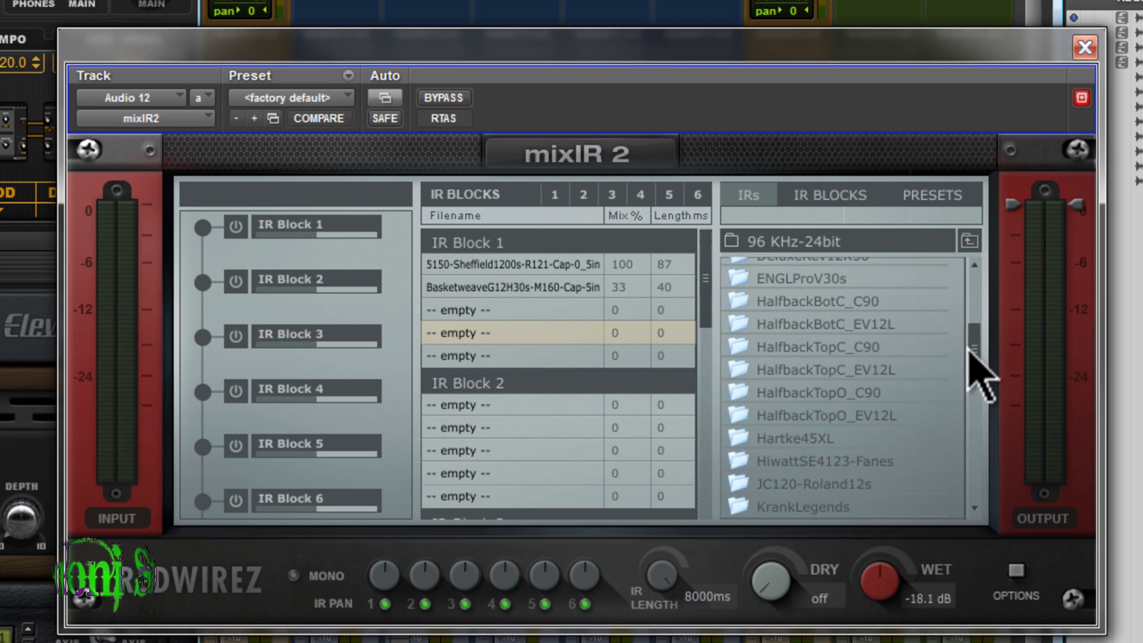
double_click(870, 369)
left_click(846, 347)
double_click(846, 348)
left_click_drag(916, 338, 553, 313)
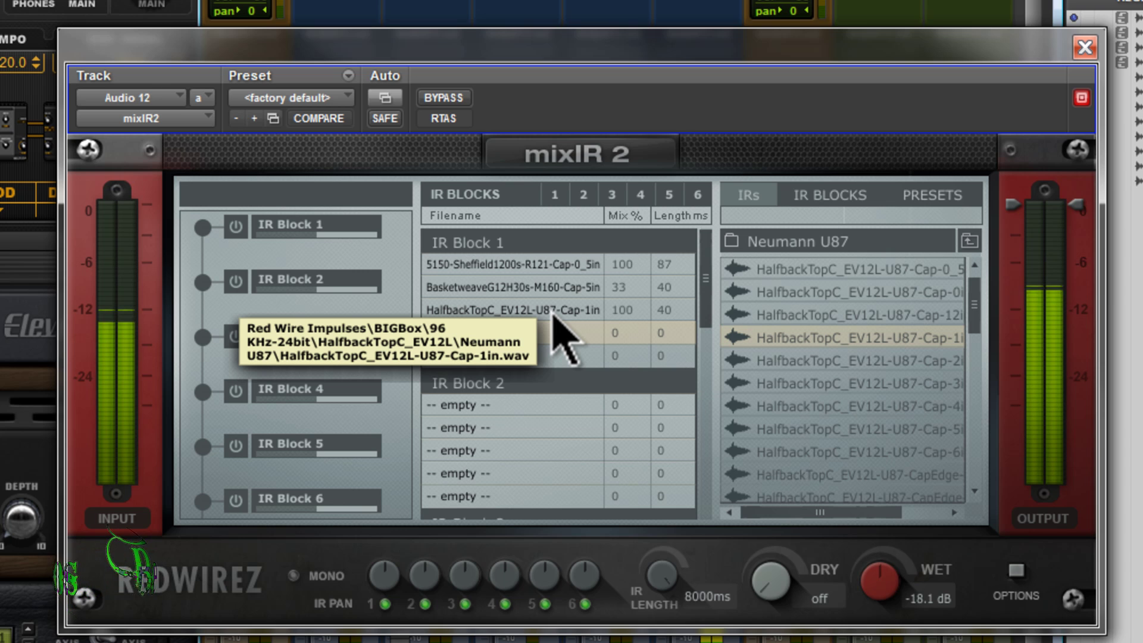
- Set the HalfbackTopC_EV12L-U87-Cap-1in mix to 12% and stop playback after listening to the blend
left_click(616, 303)
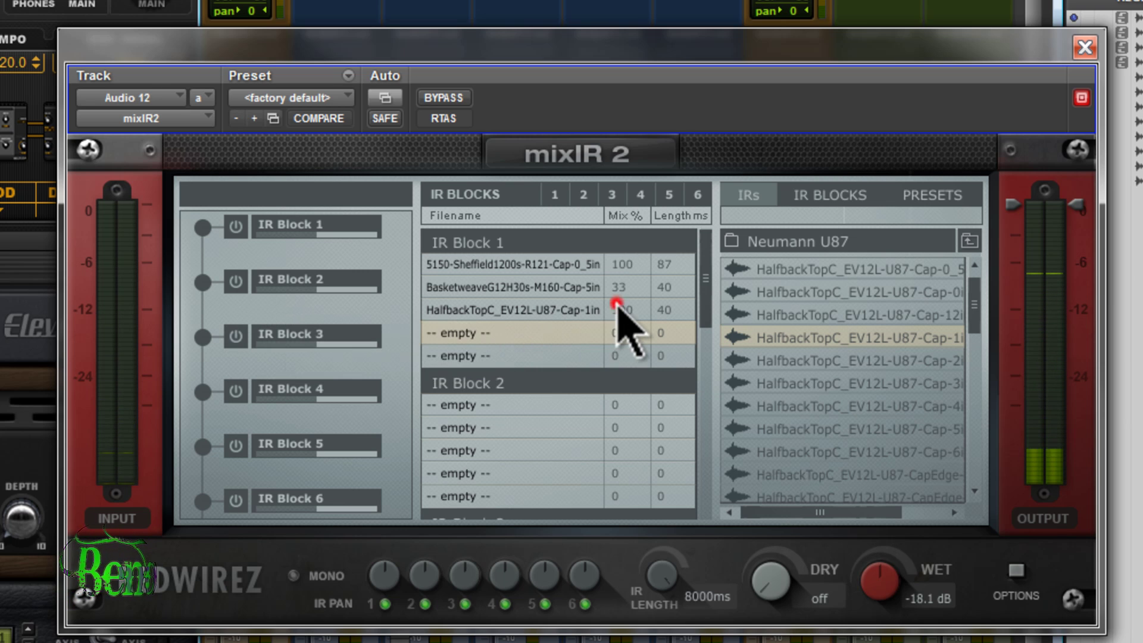
type("12")
left_click(568, 321)
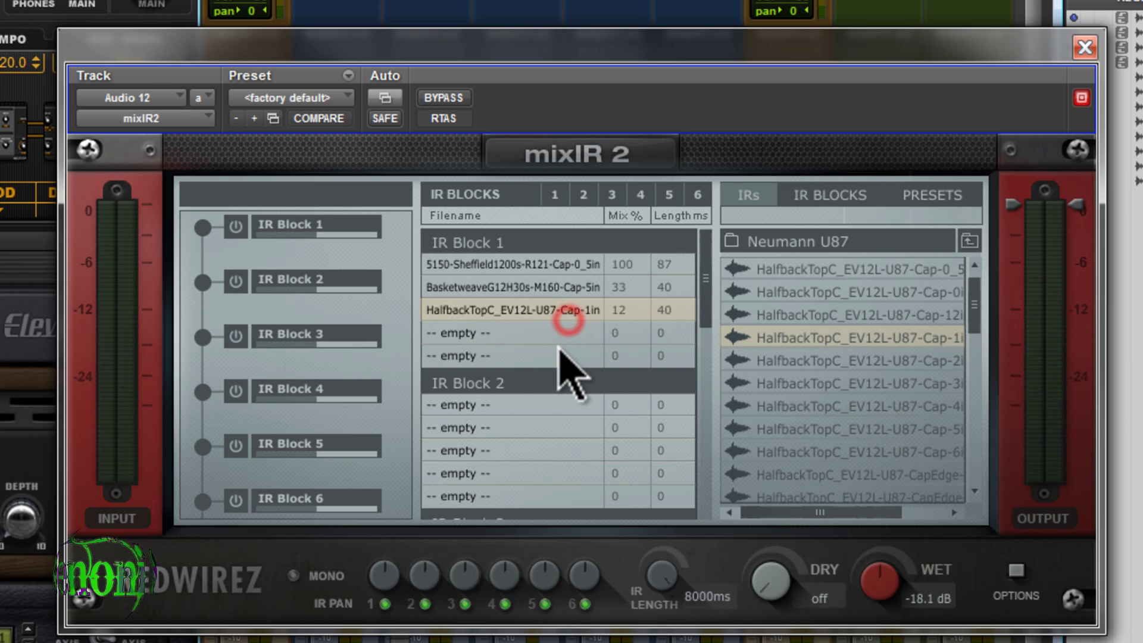
key("space")
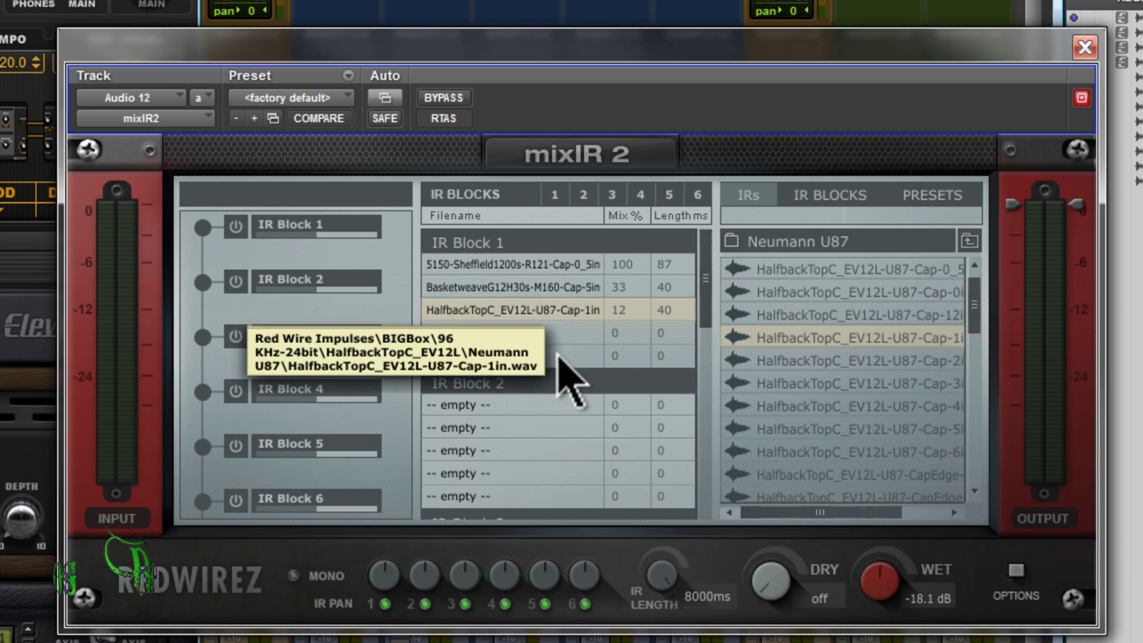
- Go up to the Red Wire Impulses root folder, look into its EQ folder, and return to the root
left_click(969, 241)
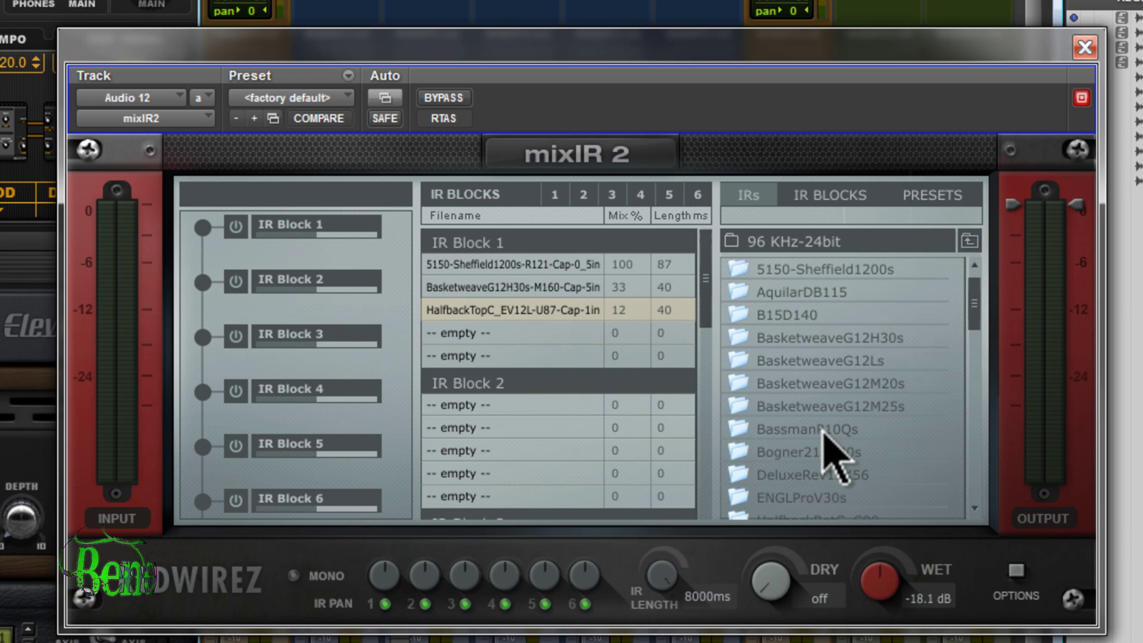
mouse_move(705, 305)
left_mouse_down()
mouse_move(701, 416)
mouse_move(699, 305)
left_mouse_up()
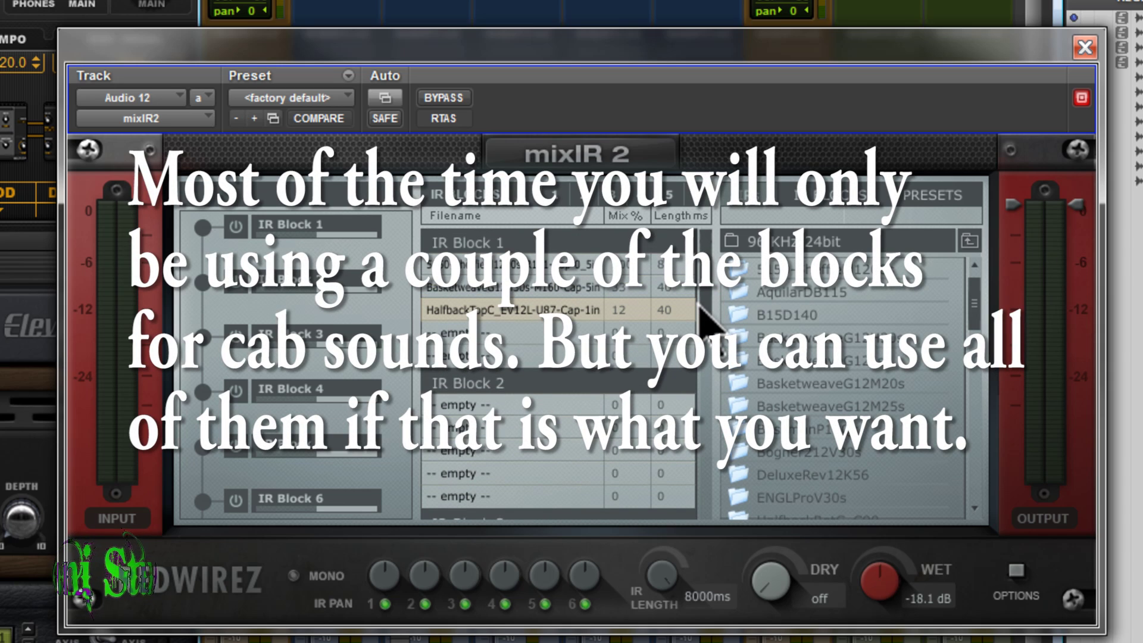
left_click(971, 242)
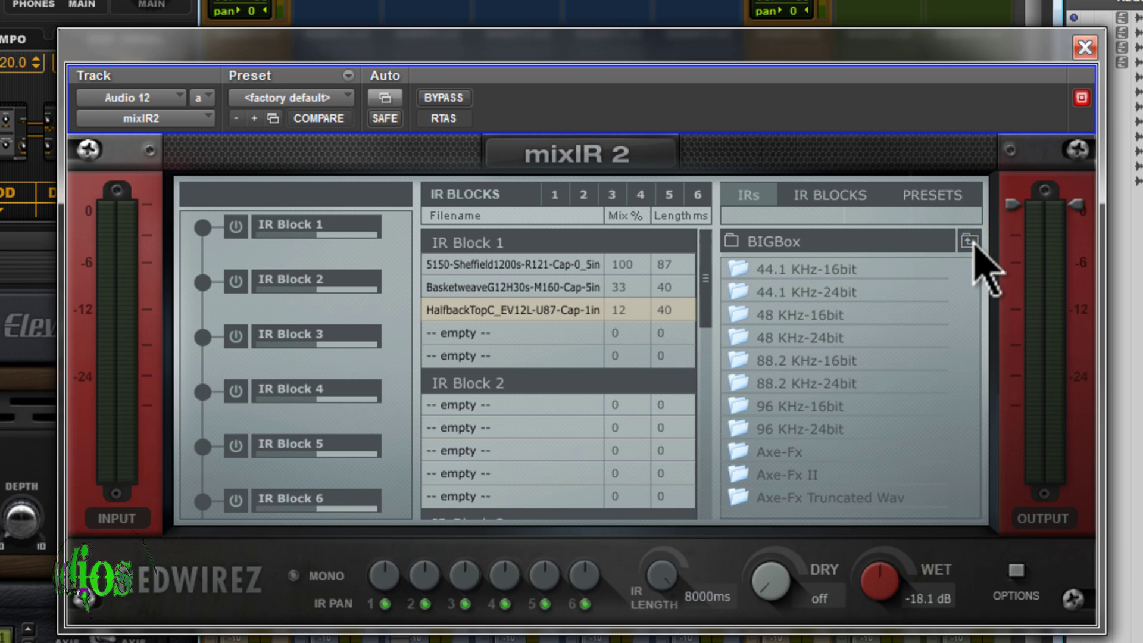
left_click(970, 241)
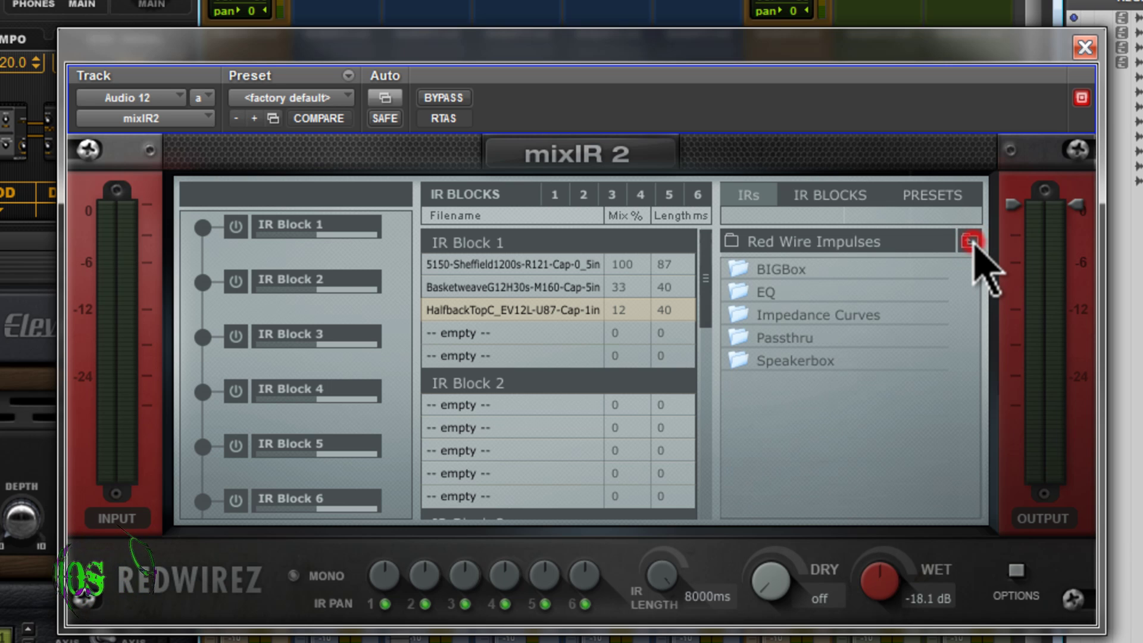
double_click(808, 290)
key("BackSpace")
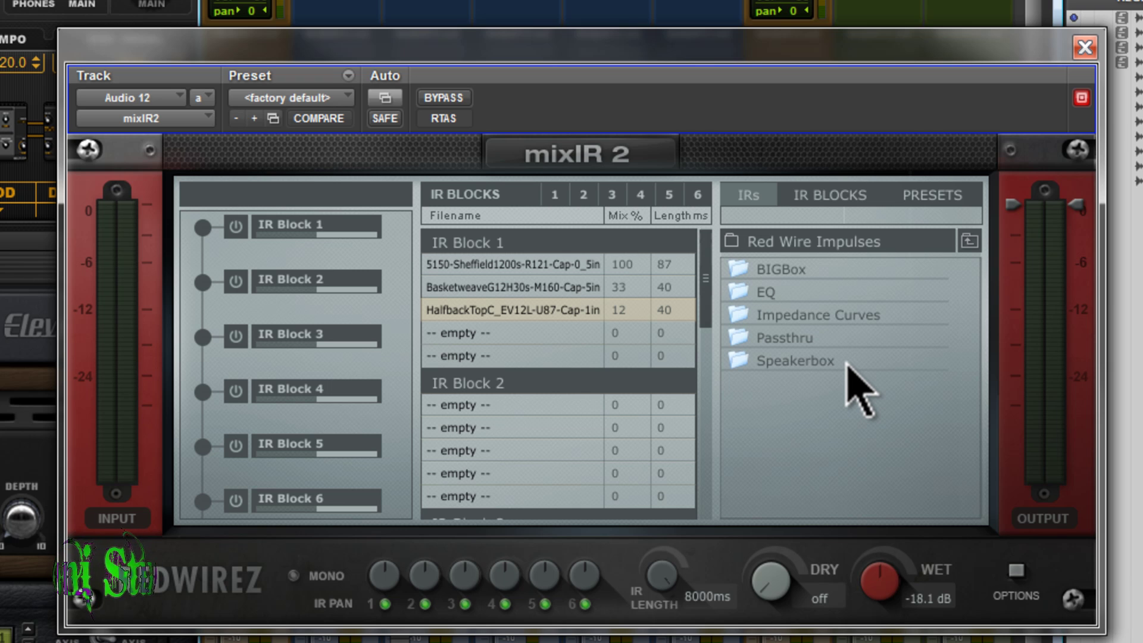
- Load CelestionV30-ImpCurve-50 from the 96 KHz-24bit Impedance Curves into IR Block 1's fourth slot and set its mix to 40%
double_click(822, 315)
left_click(776, 431)
double_click(776, 431)
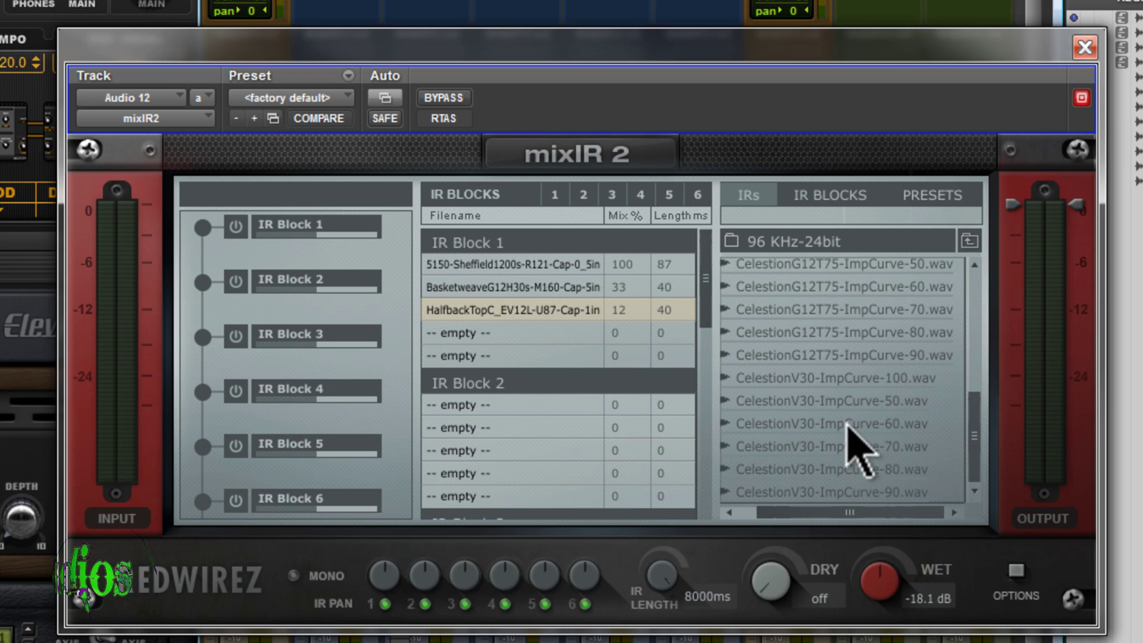
left_click(870, 401)
left_click_drag(871, 401, 559, 340)
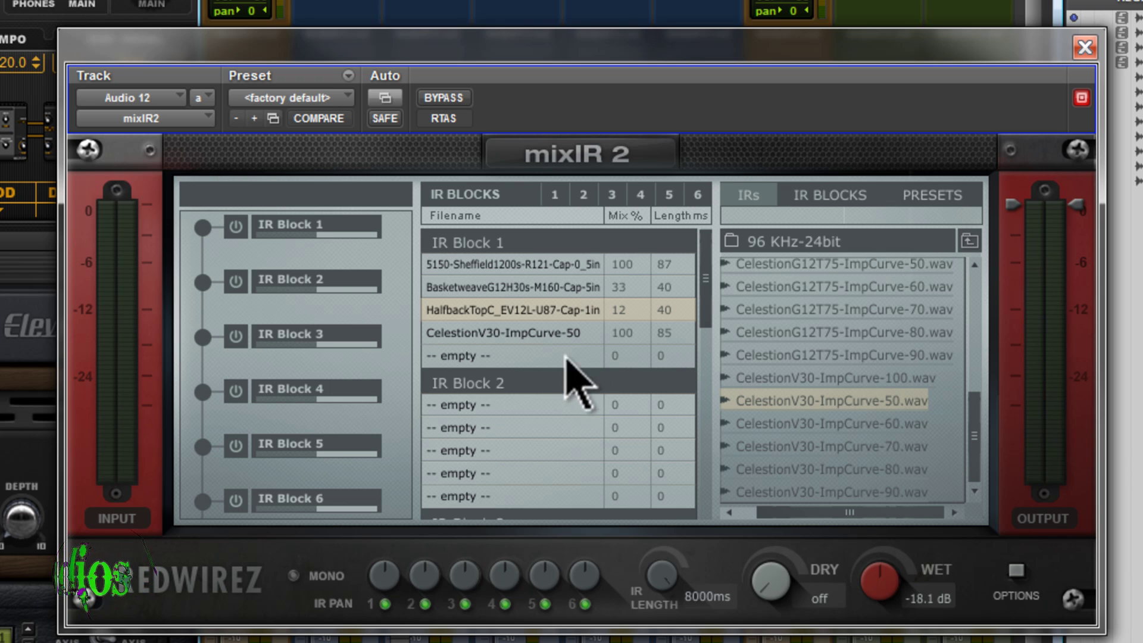
double_click(622, 333)
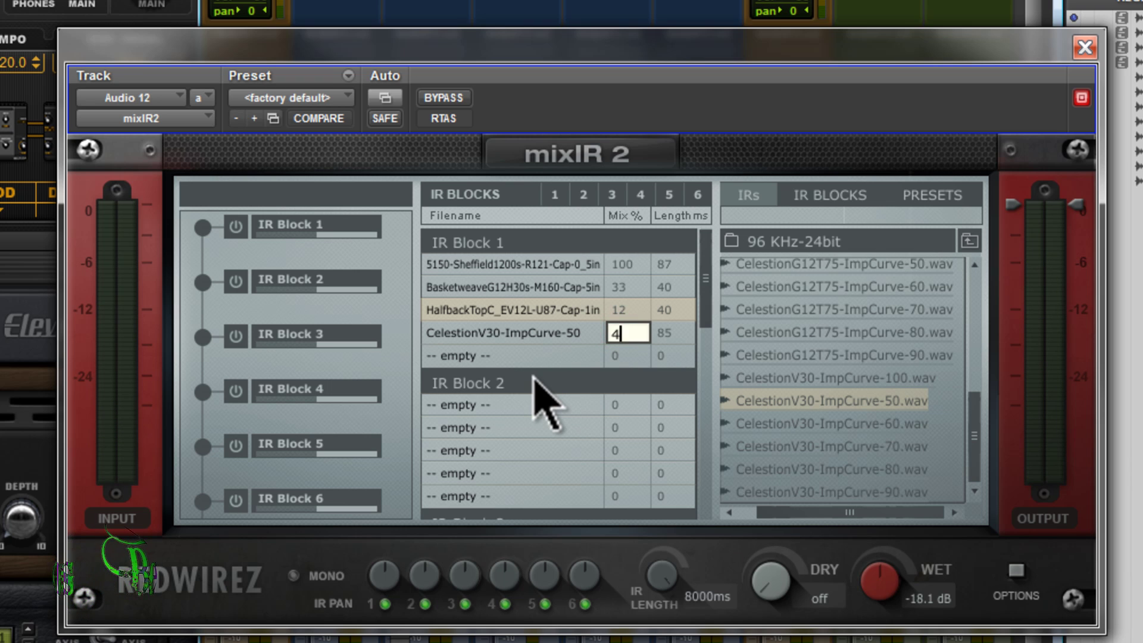
left_click(538, 363)
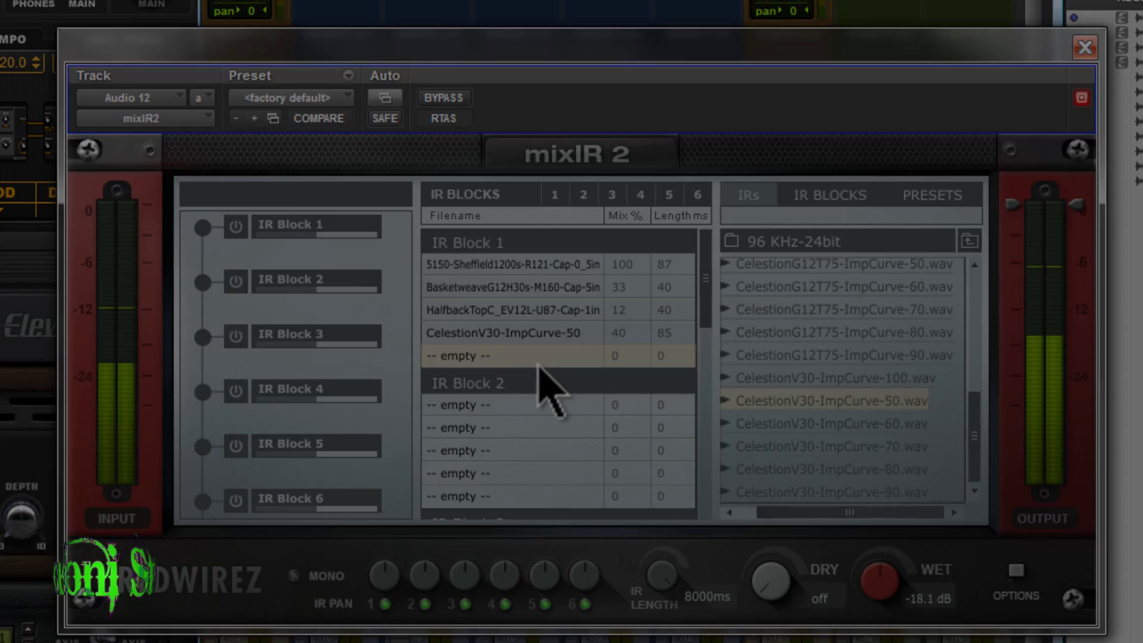
- Return to the Red Wire Impulses root folder, clear IR Block 1's second, third and fourth slots, and play the track
left_click(969, 241)
left_click(969, 240)
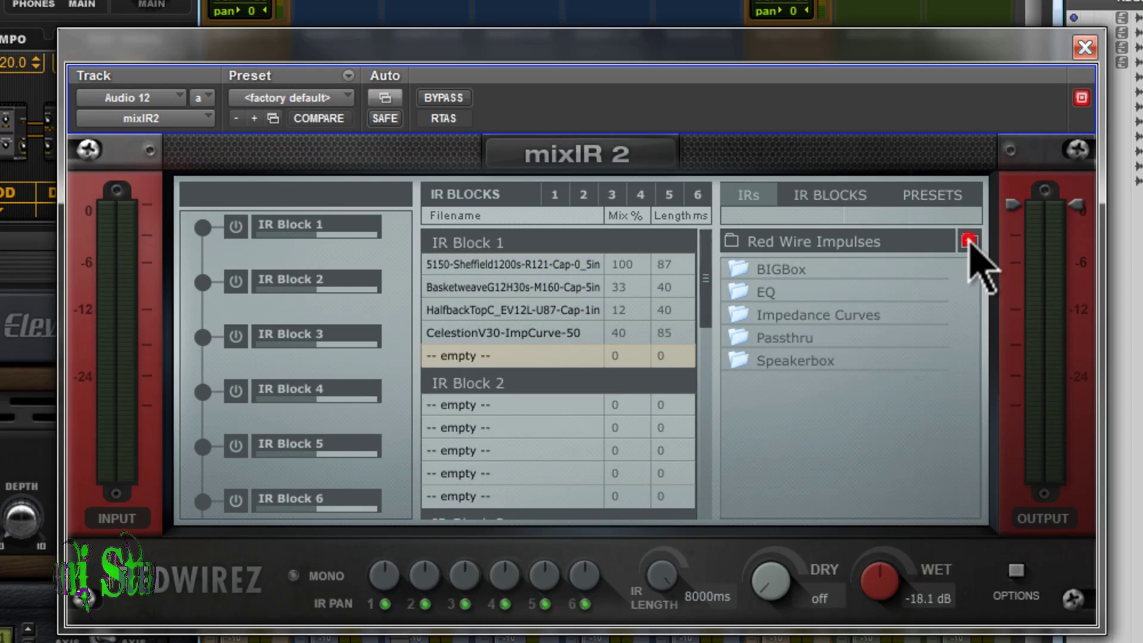
left_click(570, 331)
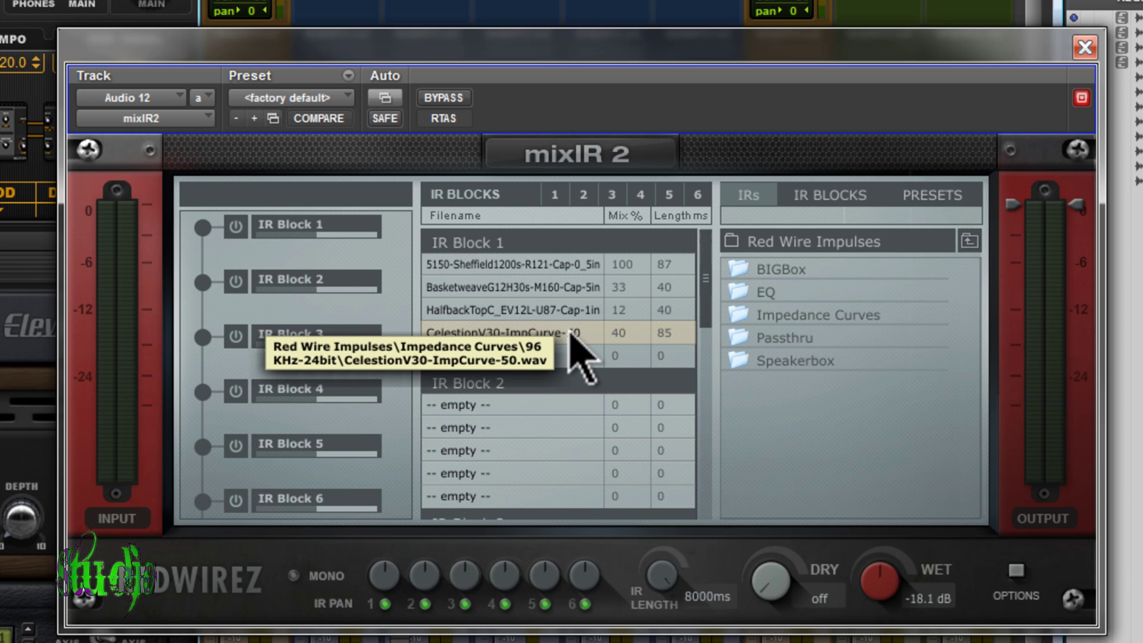
key("Delete")
left_click(564, 309)
key("Delete")
left_click(556, 286)
key("Delete")
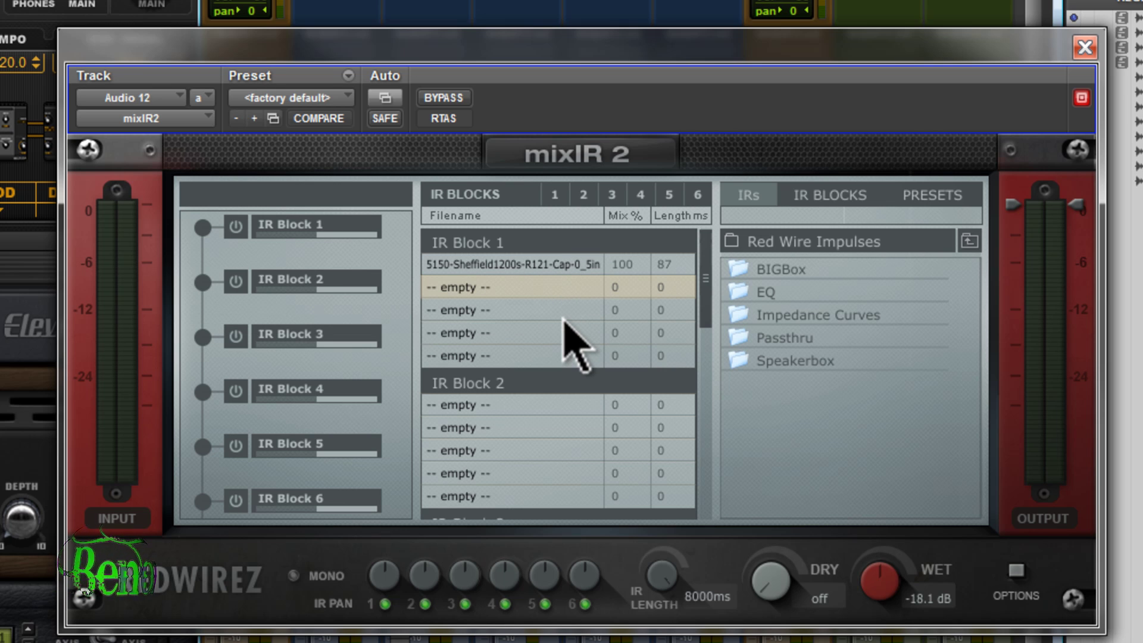
key("space")
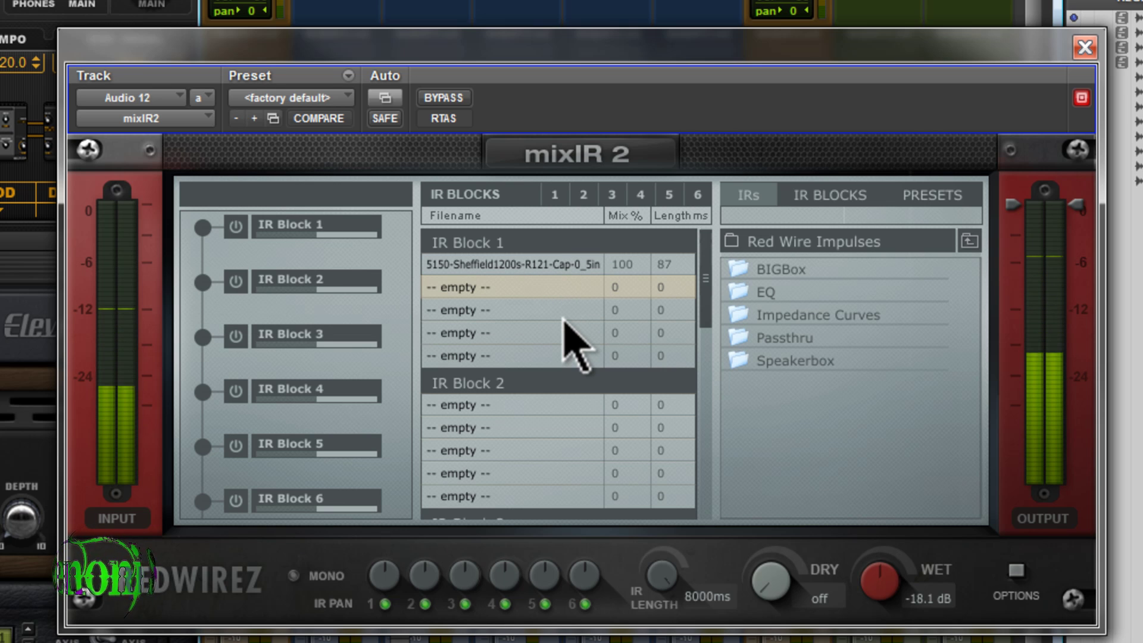
- Load Uberkab-T75-PR30-Cap-2in from BIGBox's 96 KHz-24bit UberkabT75s Heil PR30 folder into IR Block 2's first slot
double_click(811, 269)
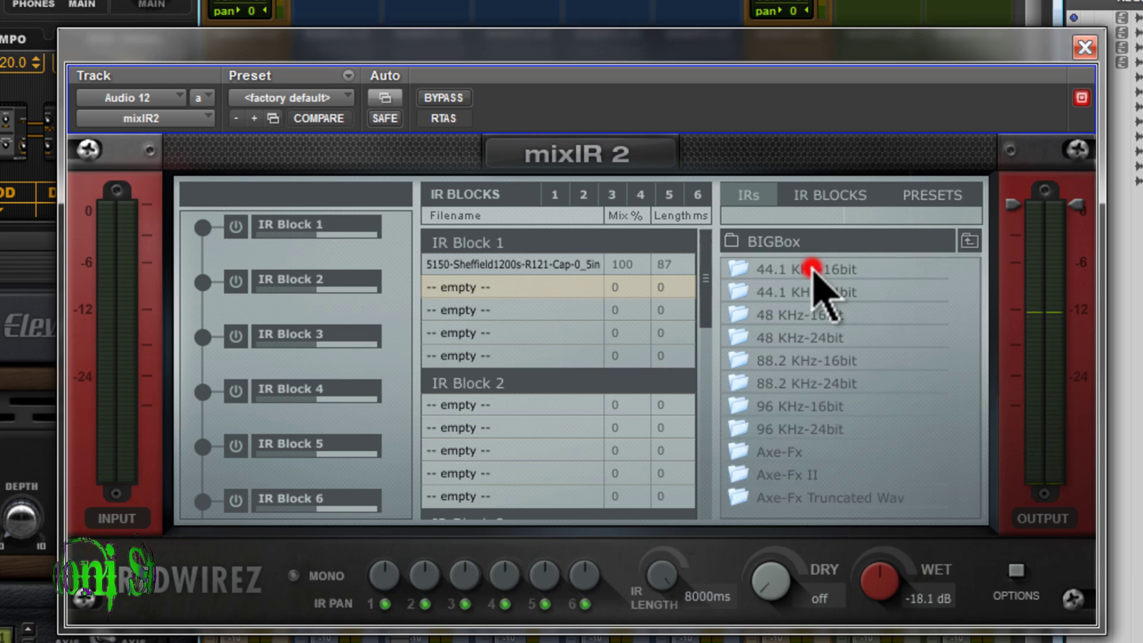
double_click(832, 429)
scroll(928, 464, "down", 10)
double_click(814, 463)
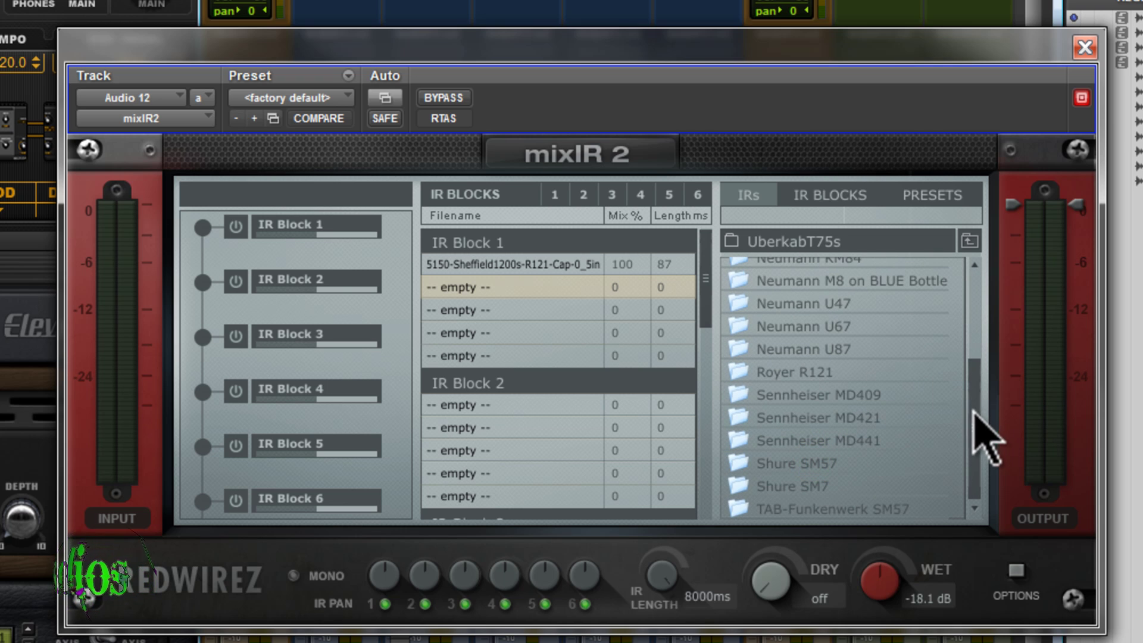
scroll(976, 432, "up", 2)
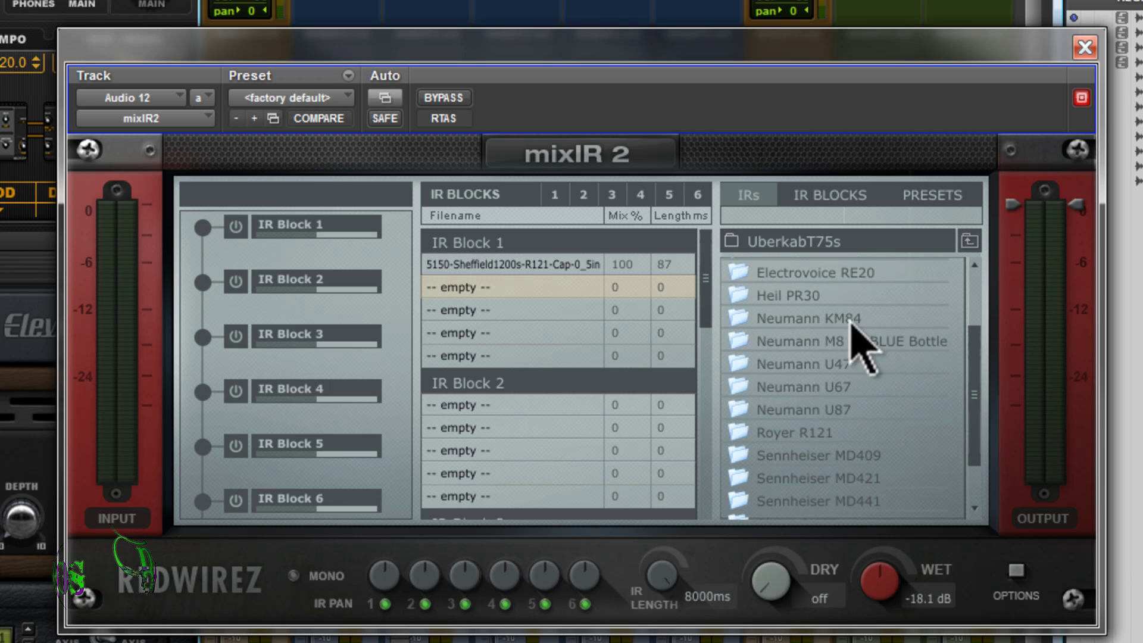
left_click(808, 296)
double_click(808, 296)
left_click(855, 511)
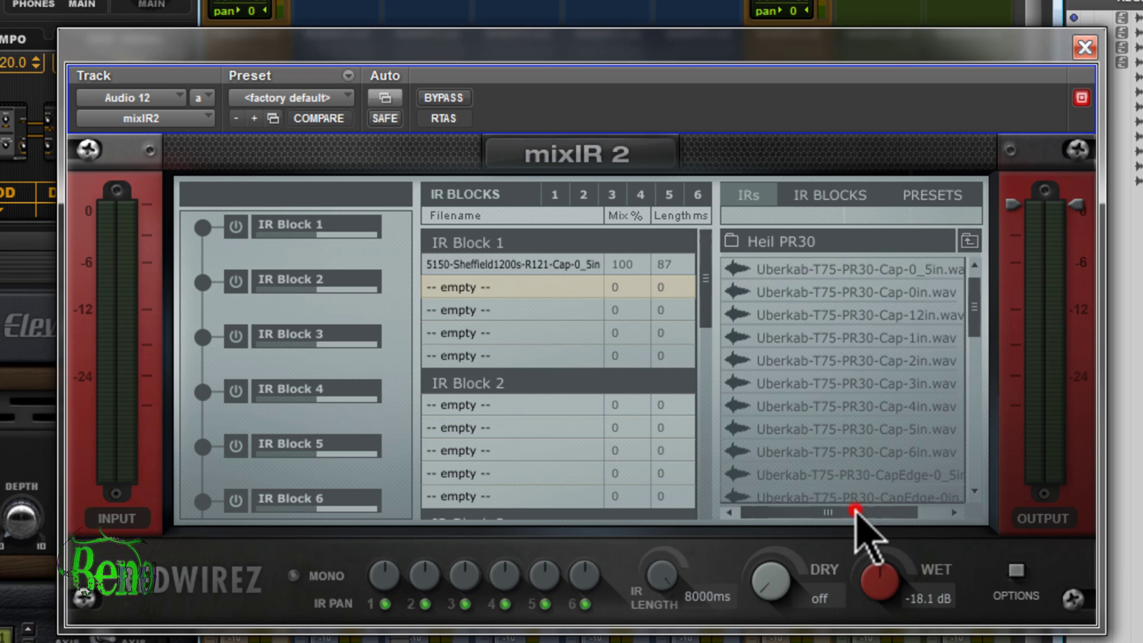
left_click_drag(895, 369, 575, 400)
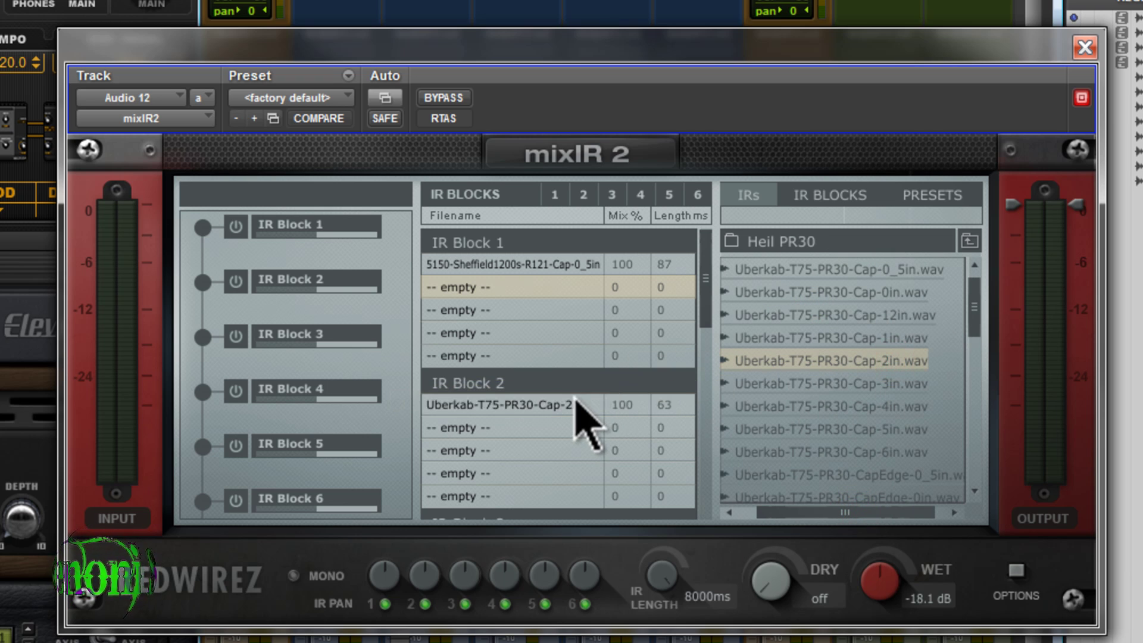
- Audition IR Block 2 during playback by varying its level, including 15, toggling the block off and on, and resetting the level
key("space")
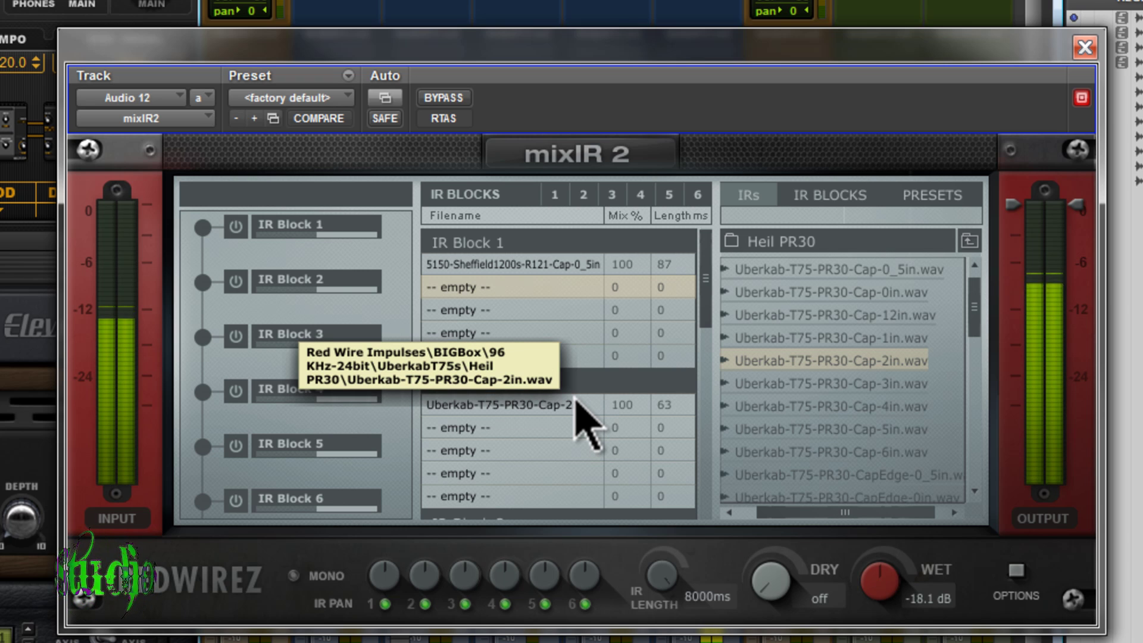
mouse_move(322, 291)
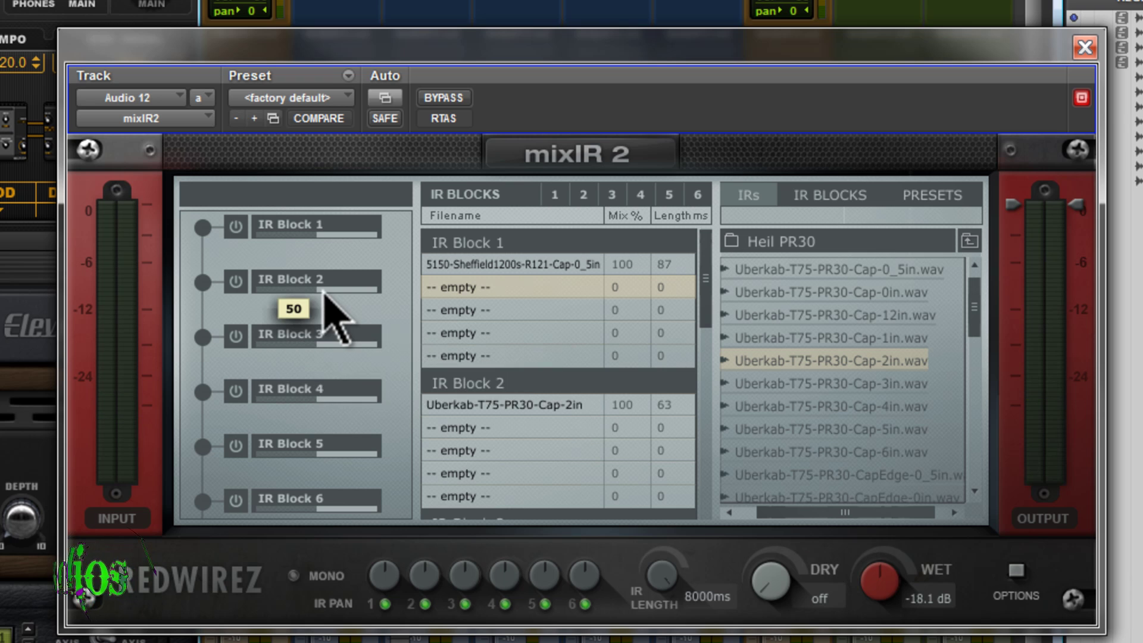
left_click_drag(321, 291, 276, 291)
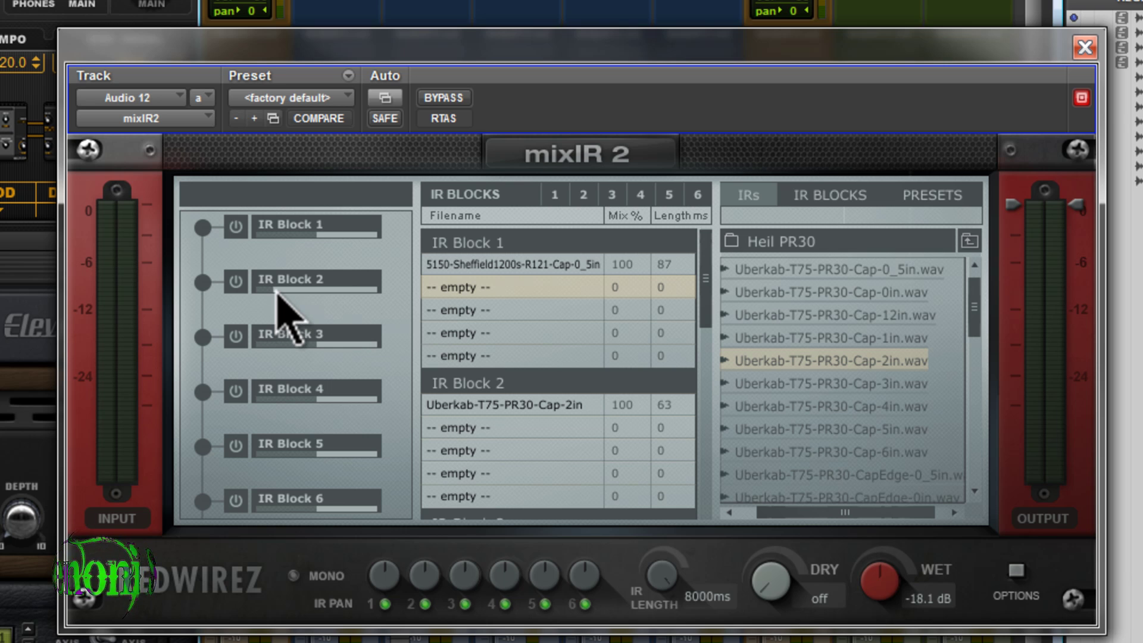
left_click(276, 292)
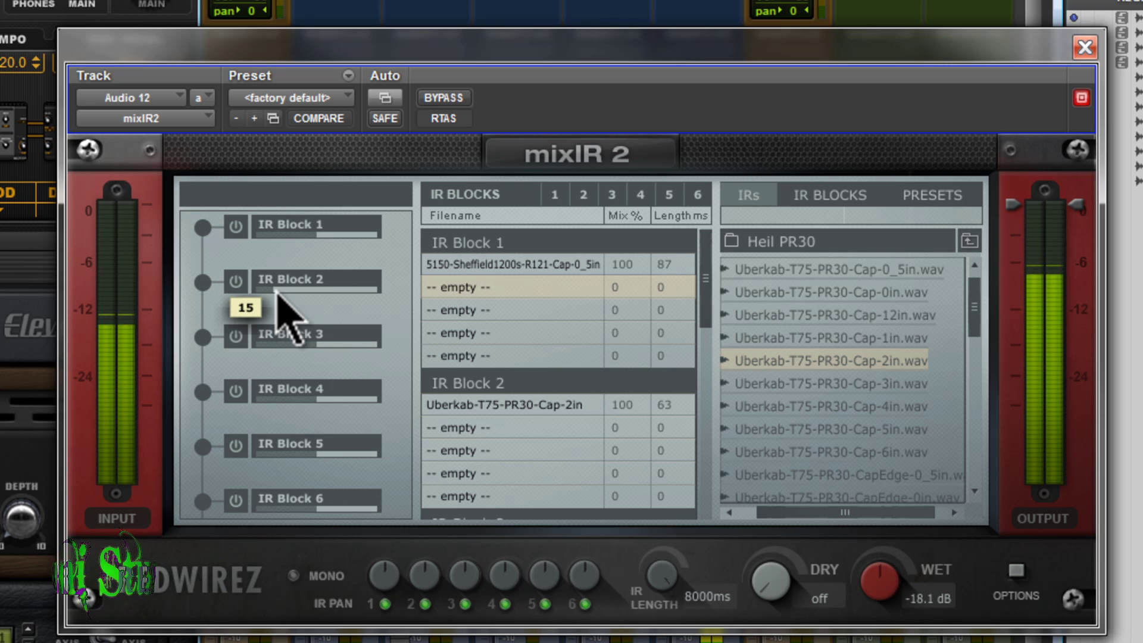
left_click_drag(279, 290, 344, 287)
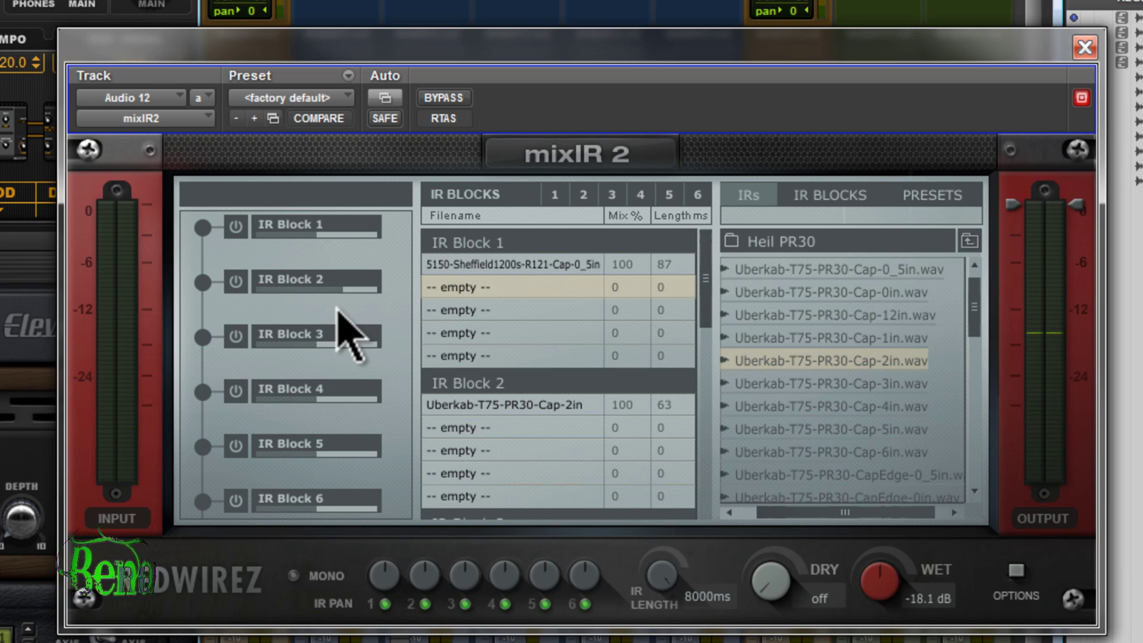
left_click(236, 280)
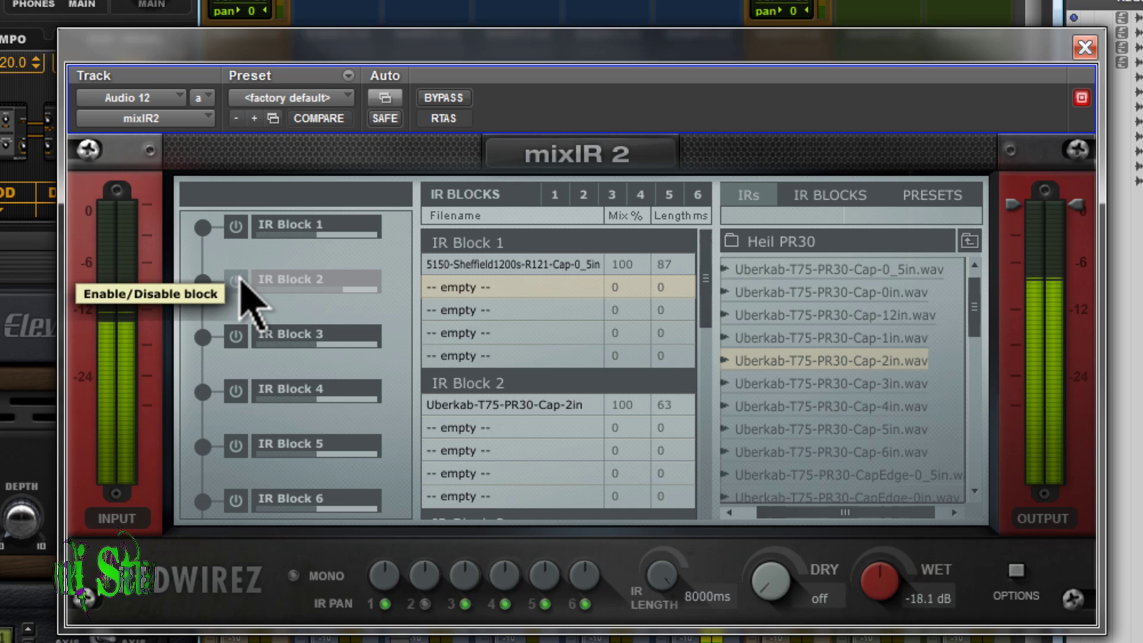
left_click(236, 280)
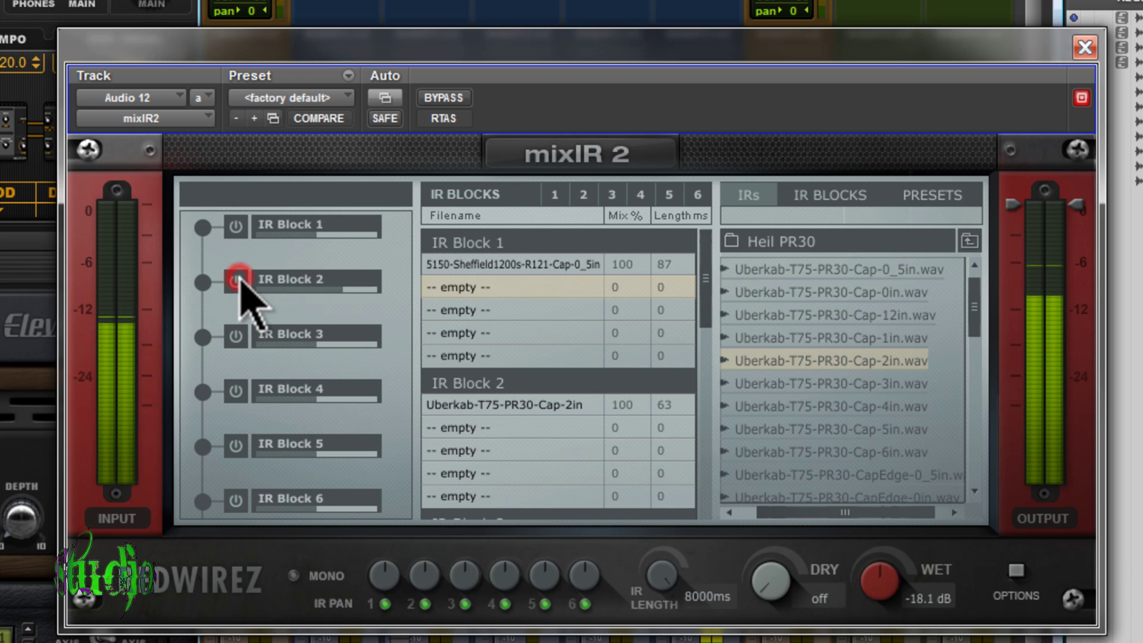
left_click(347, 291)
- Disable IR Blocks 2 through 6 so that only IR Block 1 is enabled
left_click(235, 335)
left_click(239, 391)
left_click(236, 446)
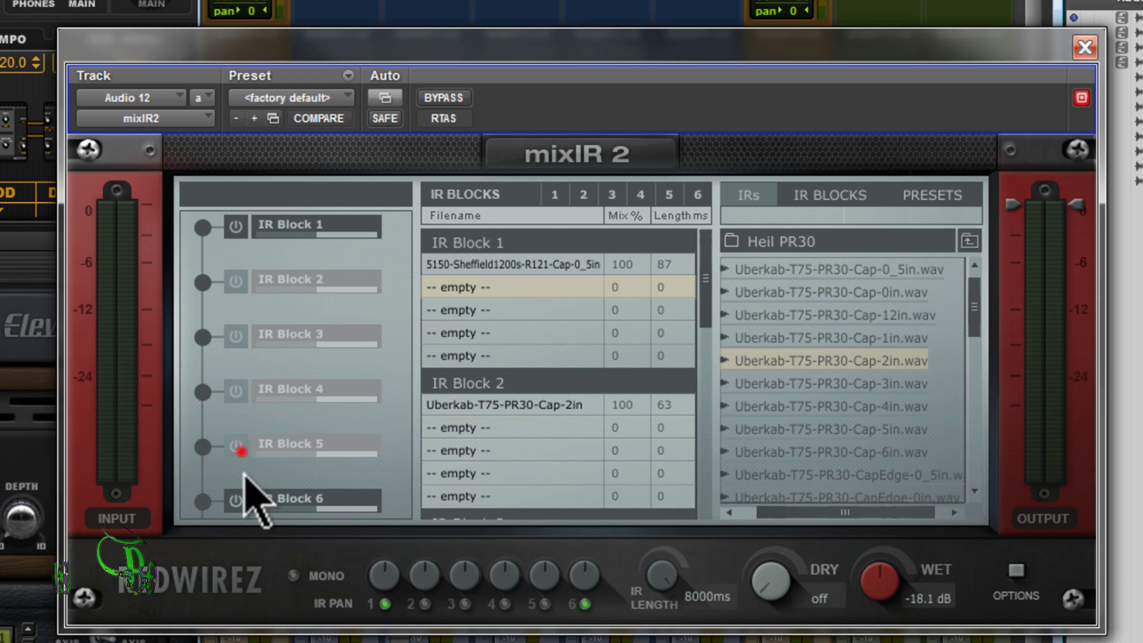
left_click(236, 500)
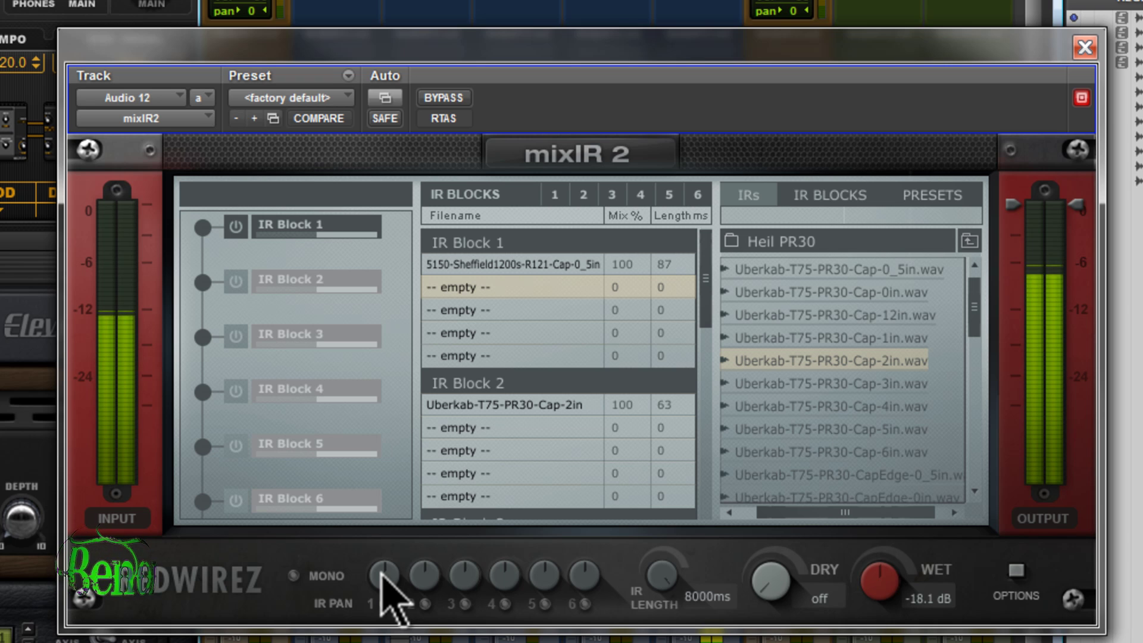
- Pan IR Block 1 hard left to hear the effect and reset its pan to the centre
left_click_drag(383, 573, 379, 640)
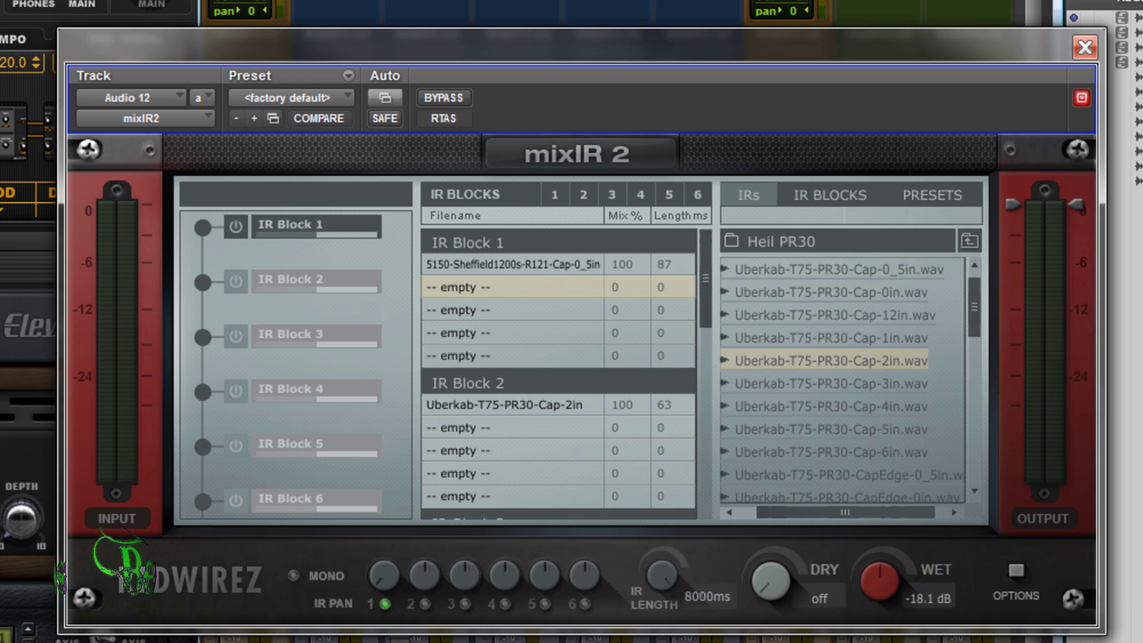
left_click(465, 96)
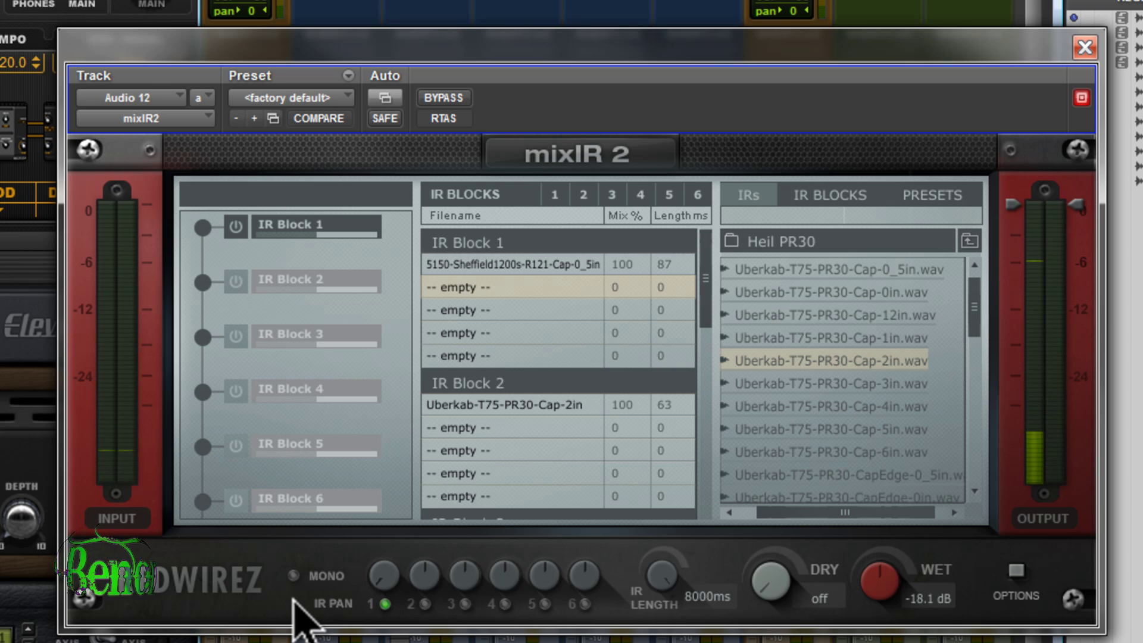
left_click(387, 588, "alt")
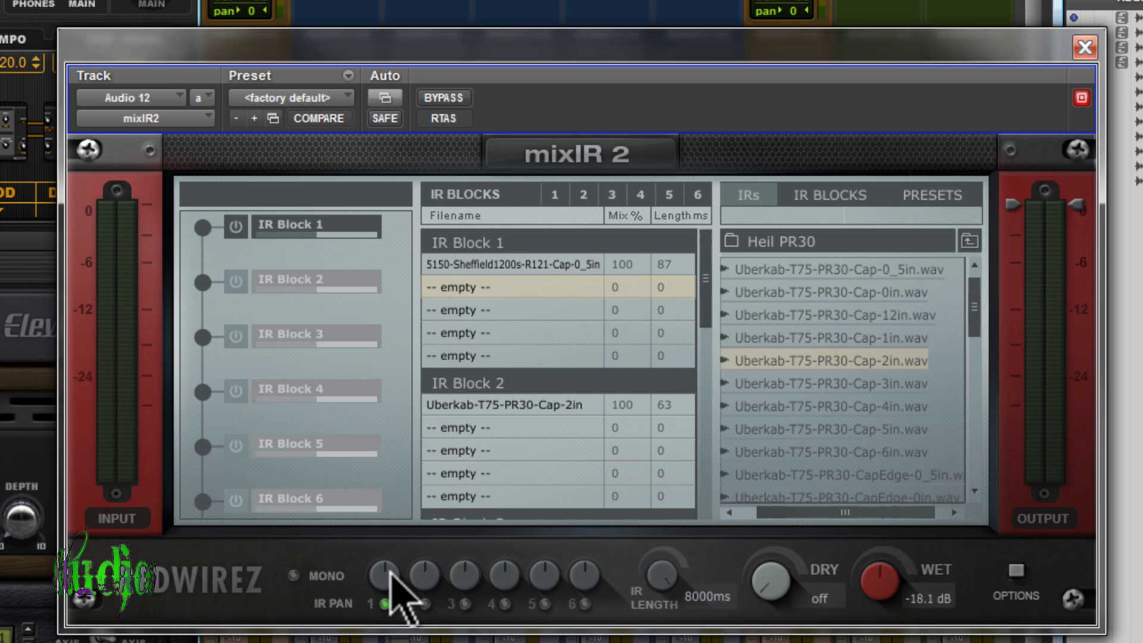
- Enable IR Block 3 and load EQ1073-LoShelf-110Hz-Cut from the EQ folder's 96 KHz-24bit EQ1073 set into its first slot
left_click_drag(705, 296, 706, 335)
left_click(236, 335)
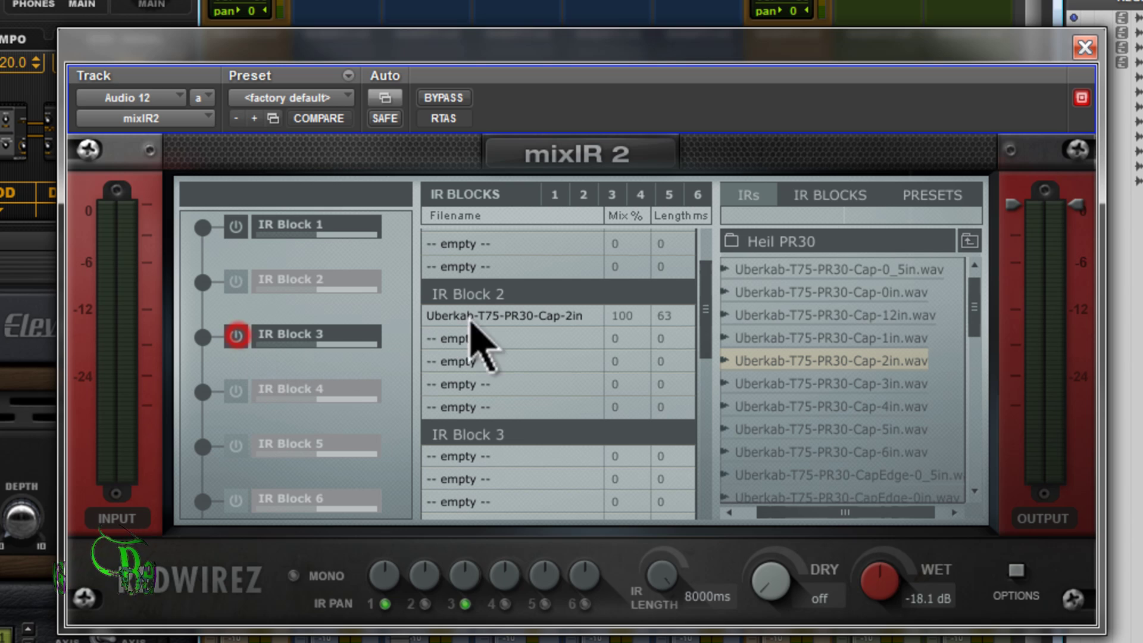
left_click(969, 241)
double_click(791, 293)
double_click(811, 423)
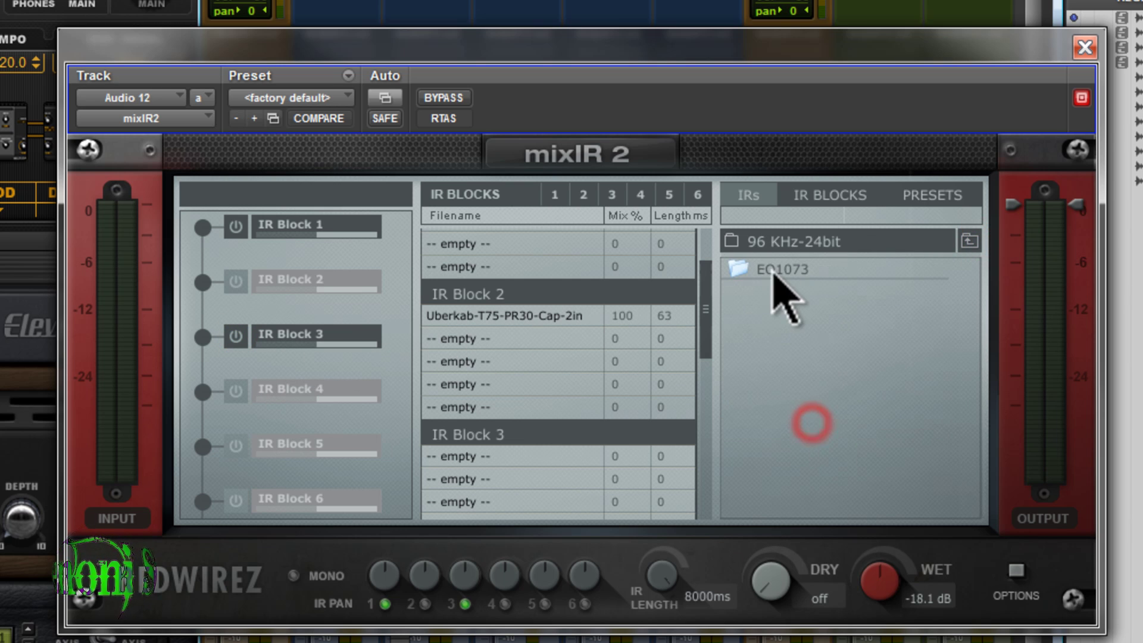
double_click(774, 272)
scroll(822, 395, "down", 1)
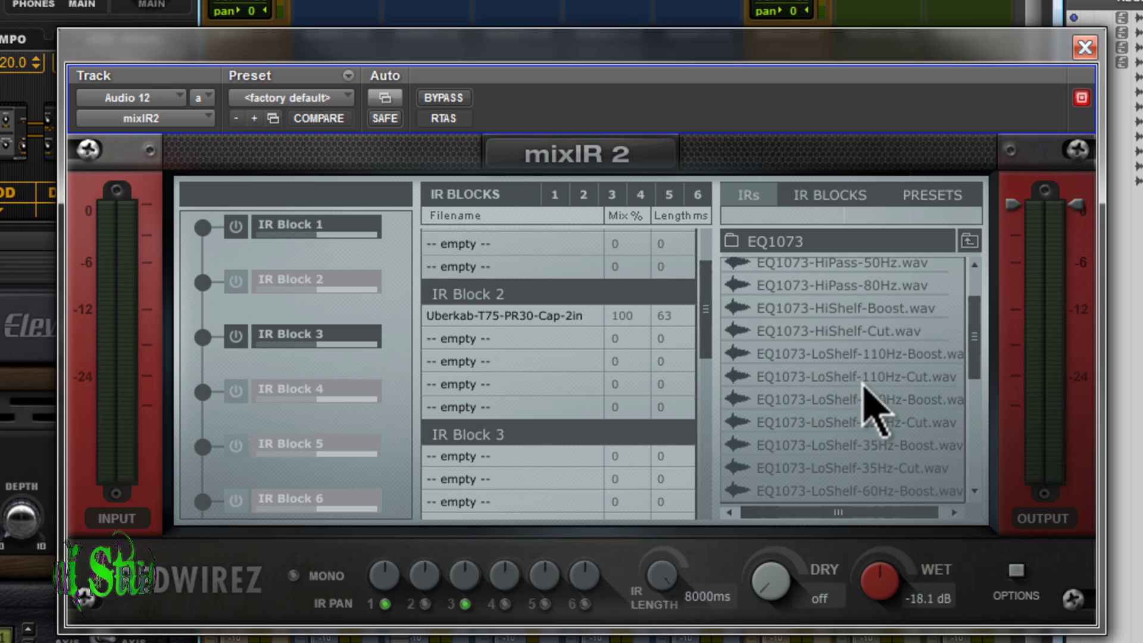
left_click_drag(900, 376, 546, 457)
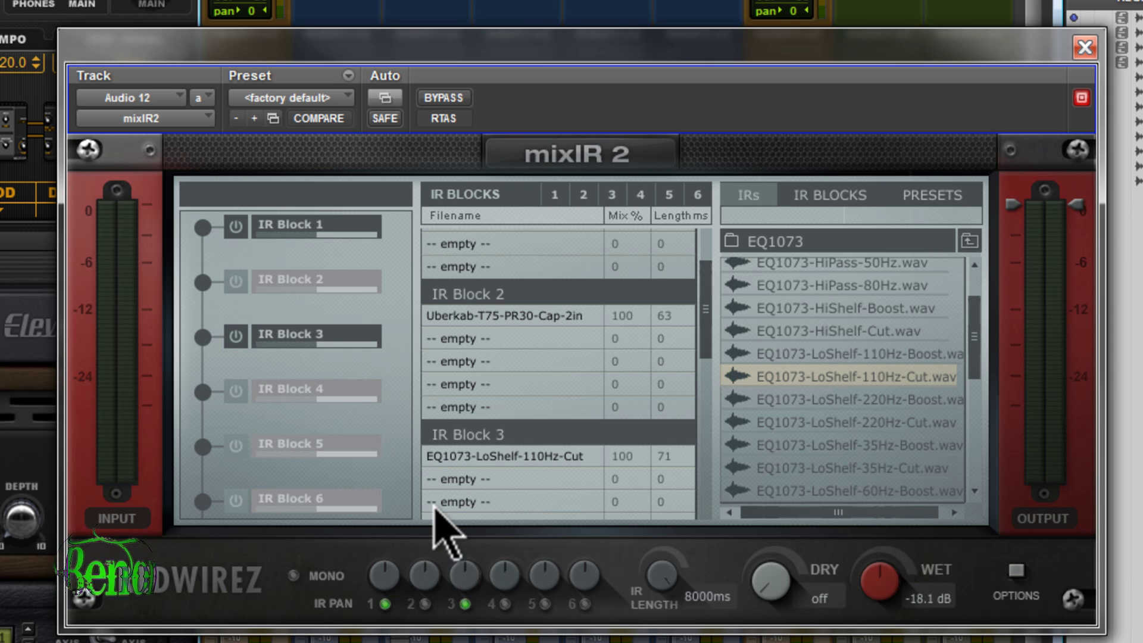
- Play the track and toggle IR Block 3 off and on repeatedly to compare the sound with the 110 Hz low-shelf cut
key("space")
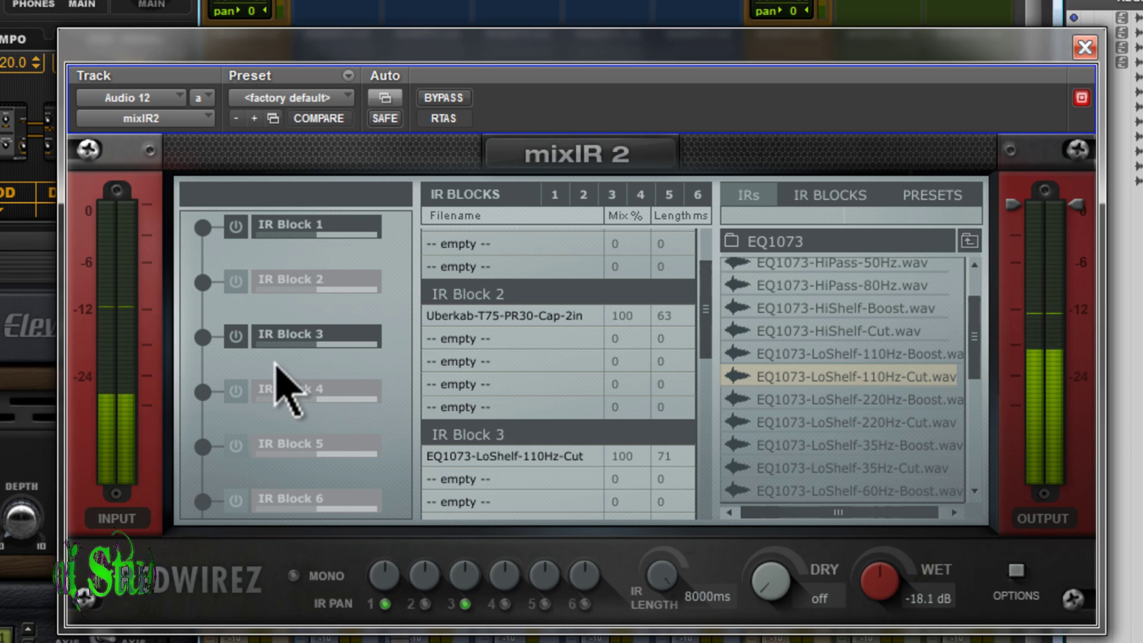
left_click(235, 341)
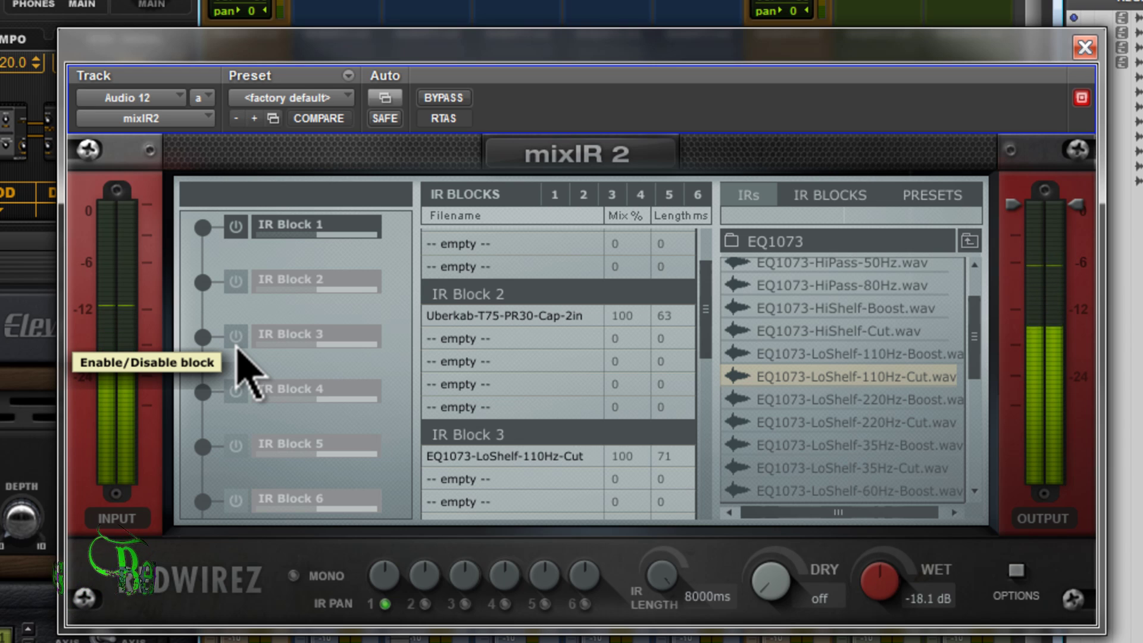
left_click(237, 343)
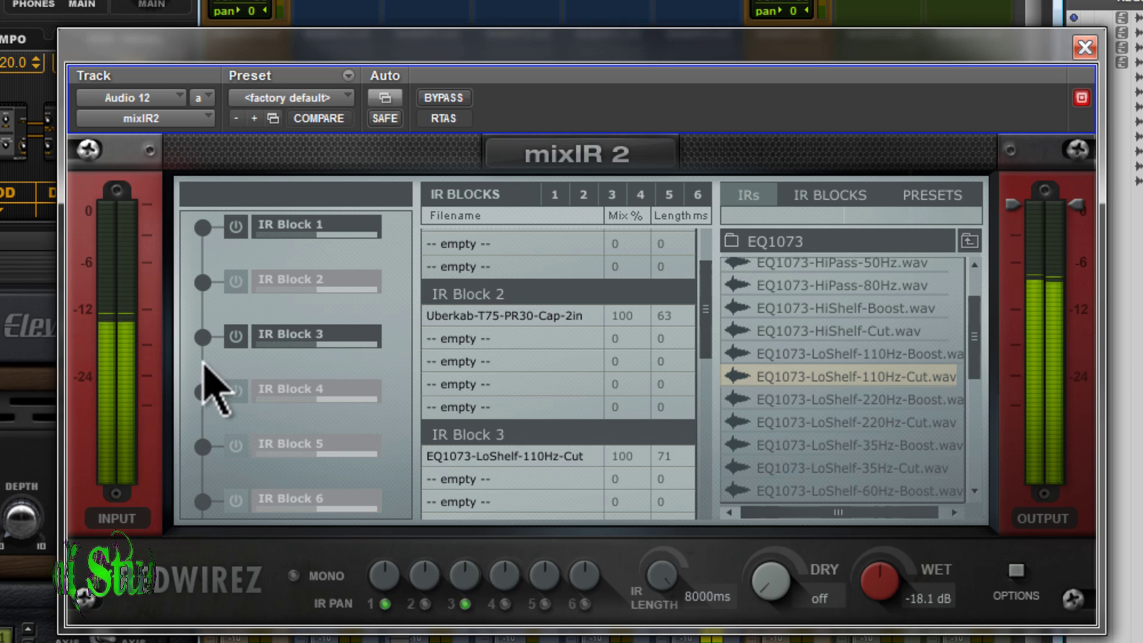
left_click(236, 336)
left_click(237, 336)
left_click(236, 337)
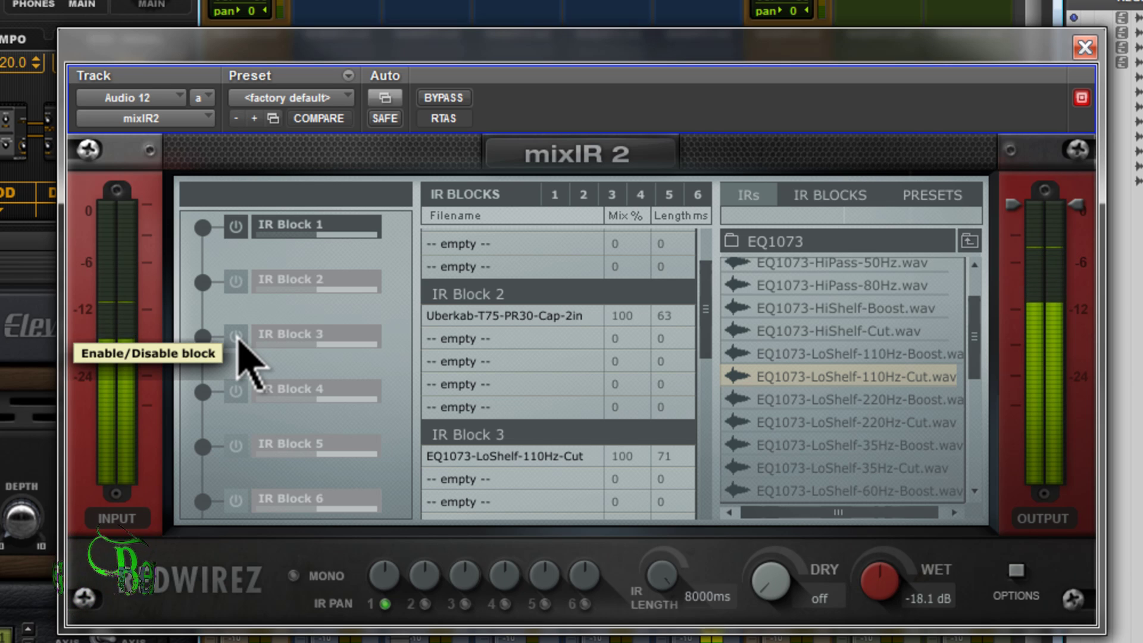
left_click(236, 336)
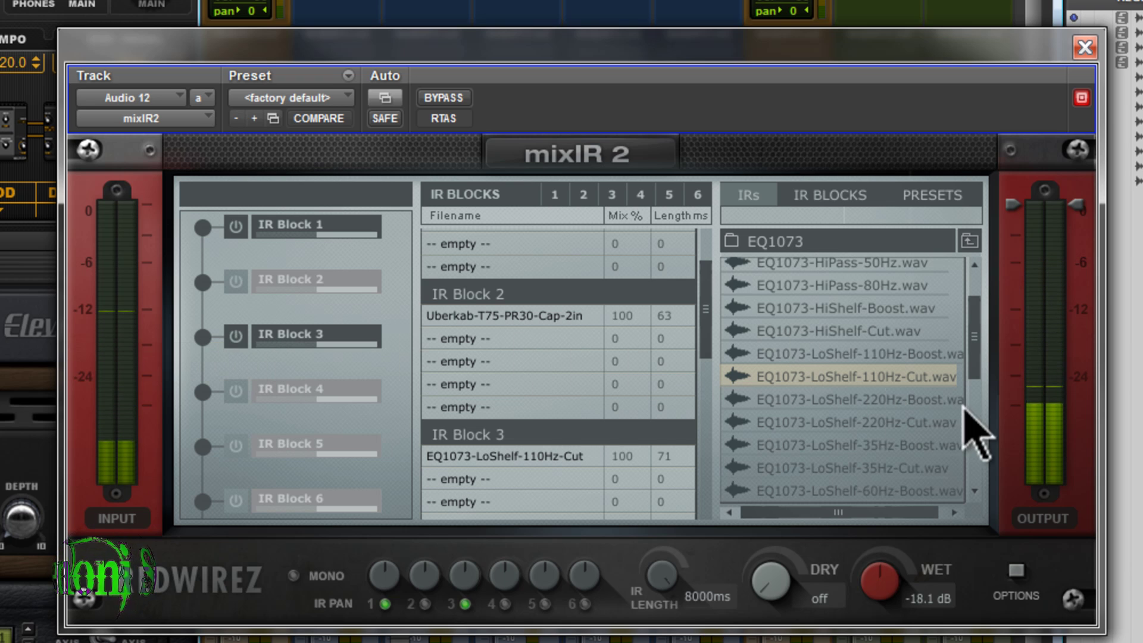
- Replace IR Block 3's impulse with EQ1073-LoShelf-220Hz-Cut and compare the playback with the block disabled and enabled
left_click_drag(894, 424, 582, 457)
key("space")
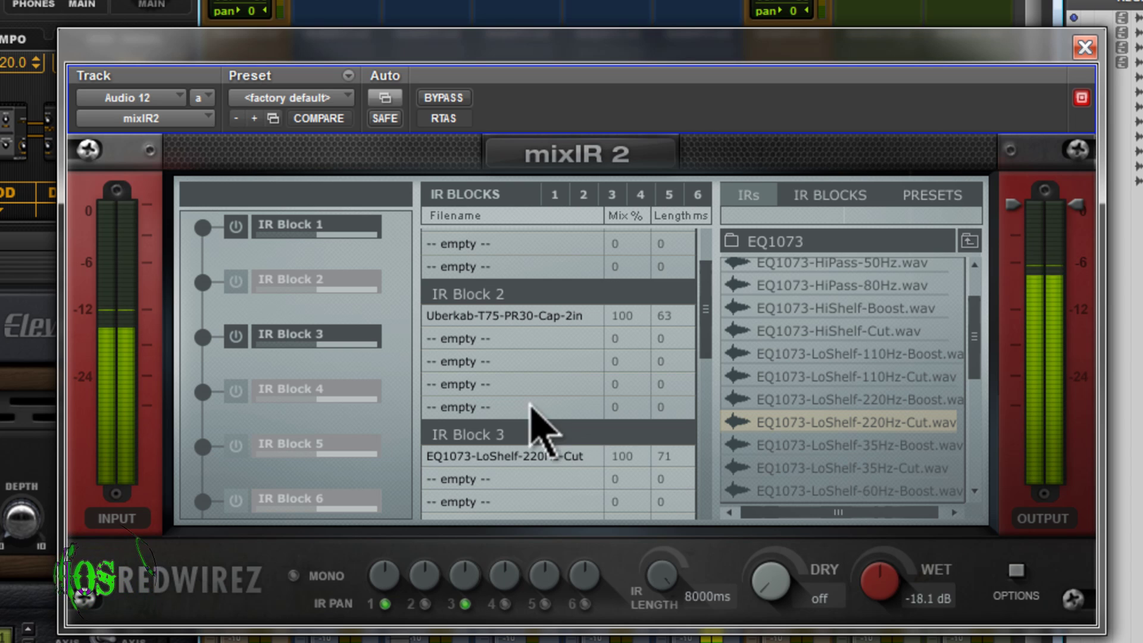
left_click(239, 337)
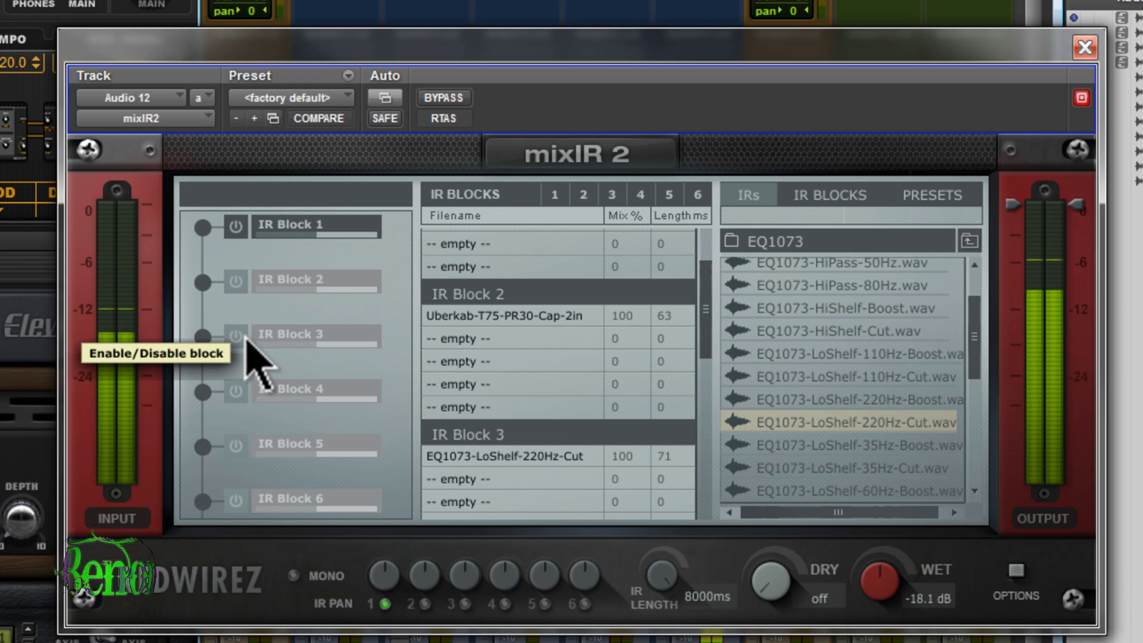
left_click(245, 336)
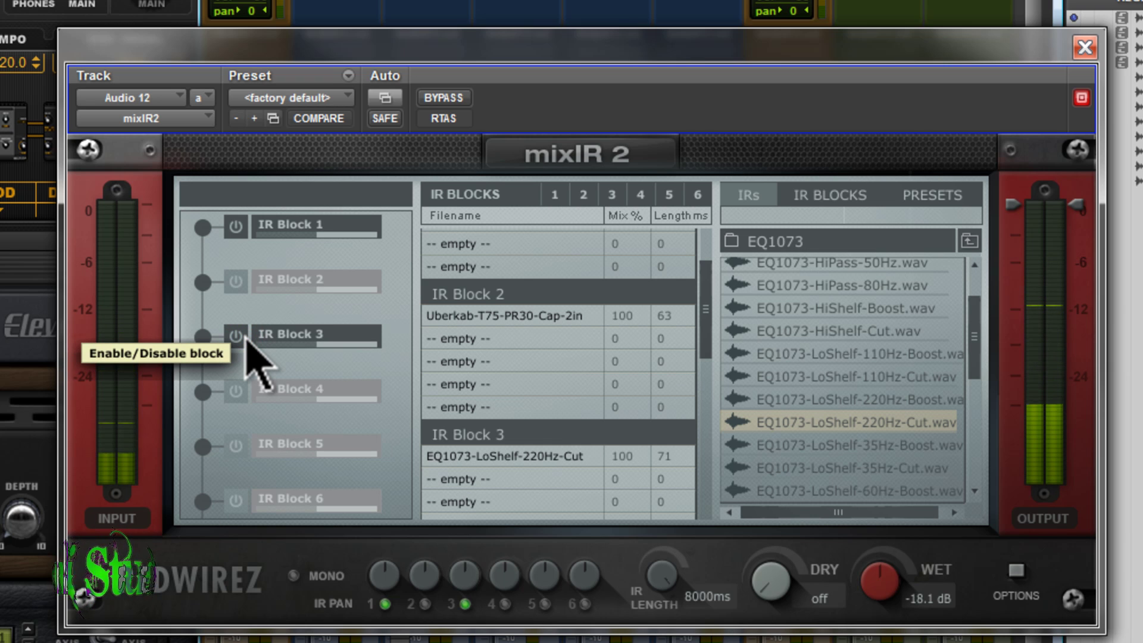
scroll(715, 324, "up", 3)
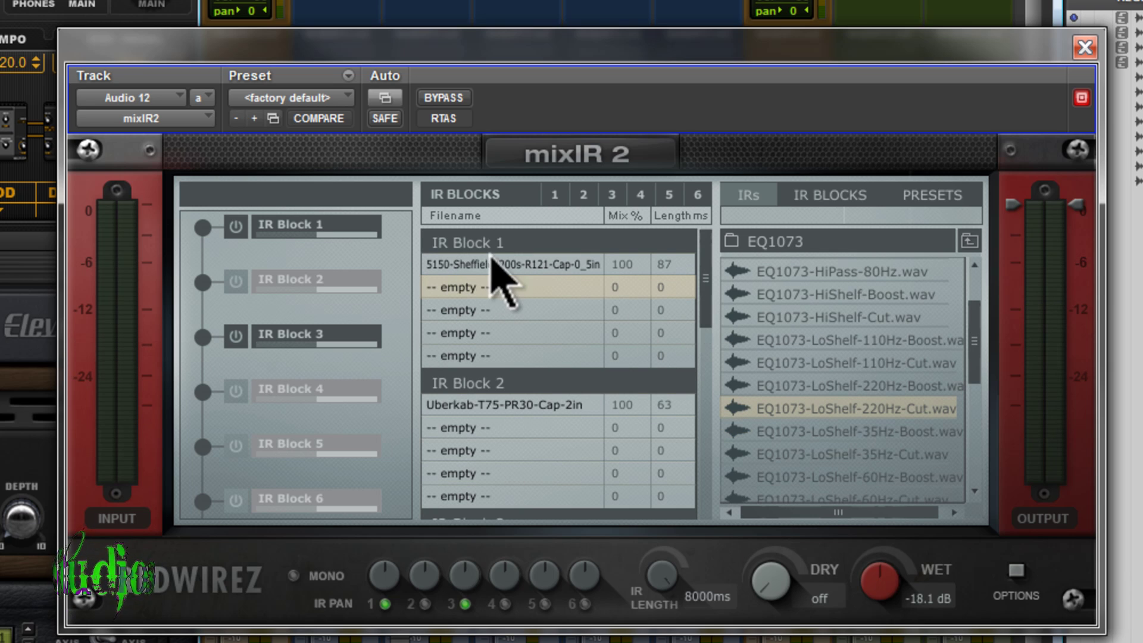
scroll(707, 321, "down", 2)
scroll(708, 325, "up", 1)
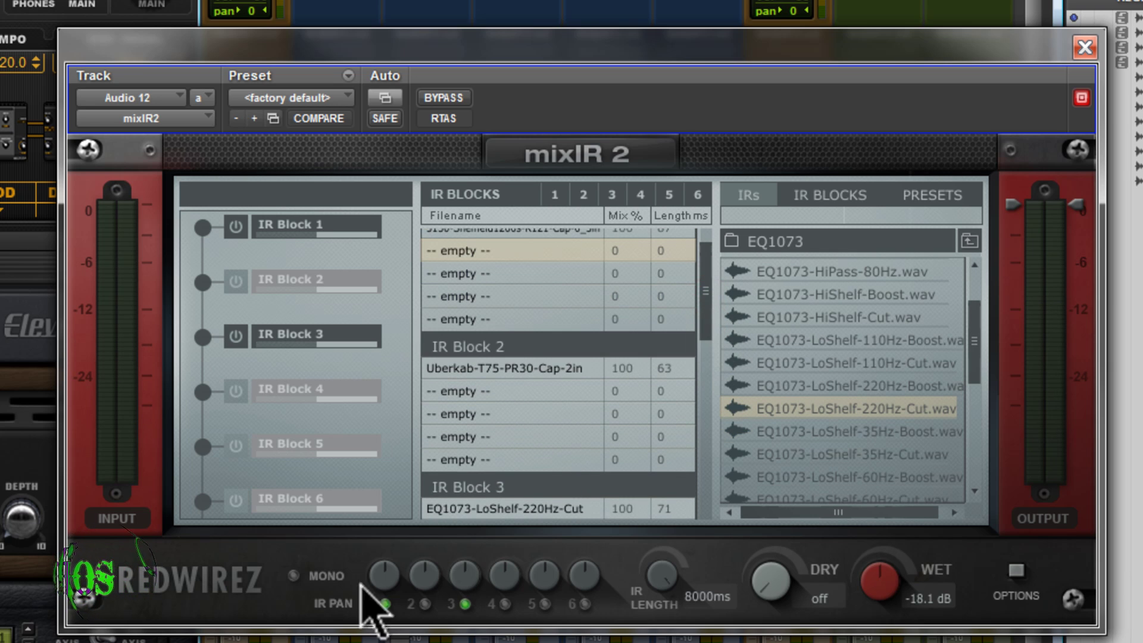
- Pan IR Block 3, holding the EQ1073-LoShelf-220Hz-Cut impulse, hard right
scroll(708, 351, "down", 2)
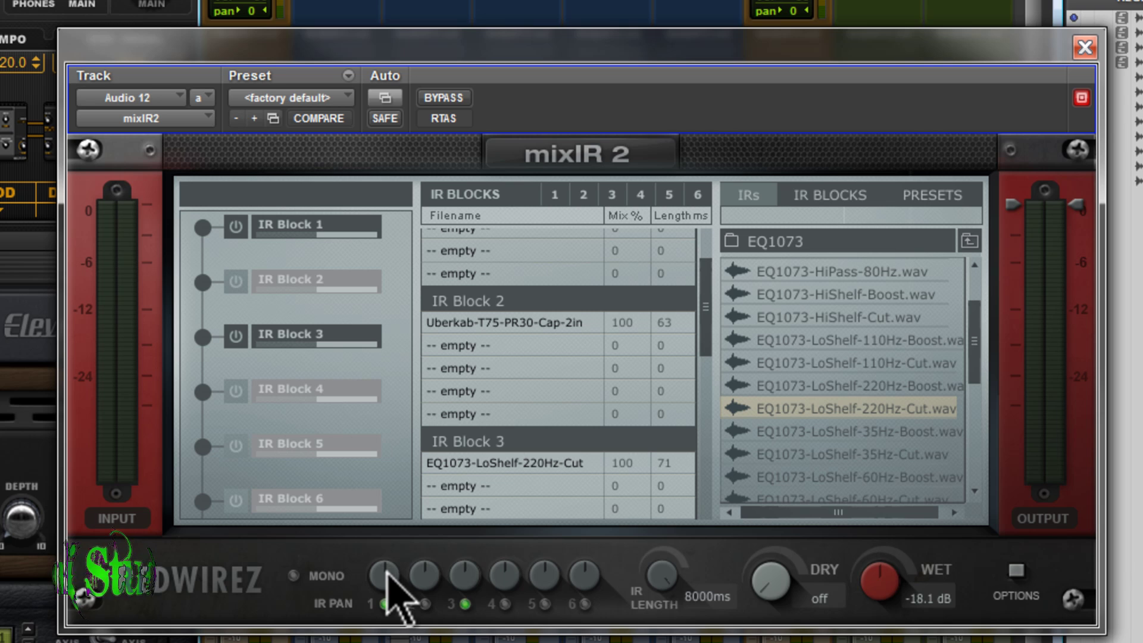
left_click_drag(480, 586, 484, 502)
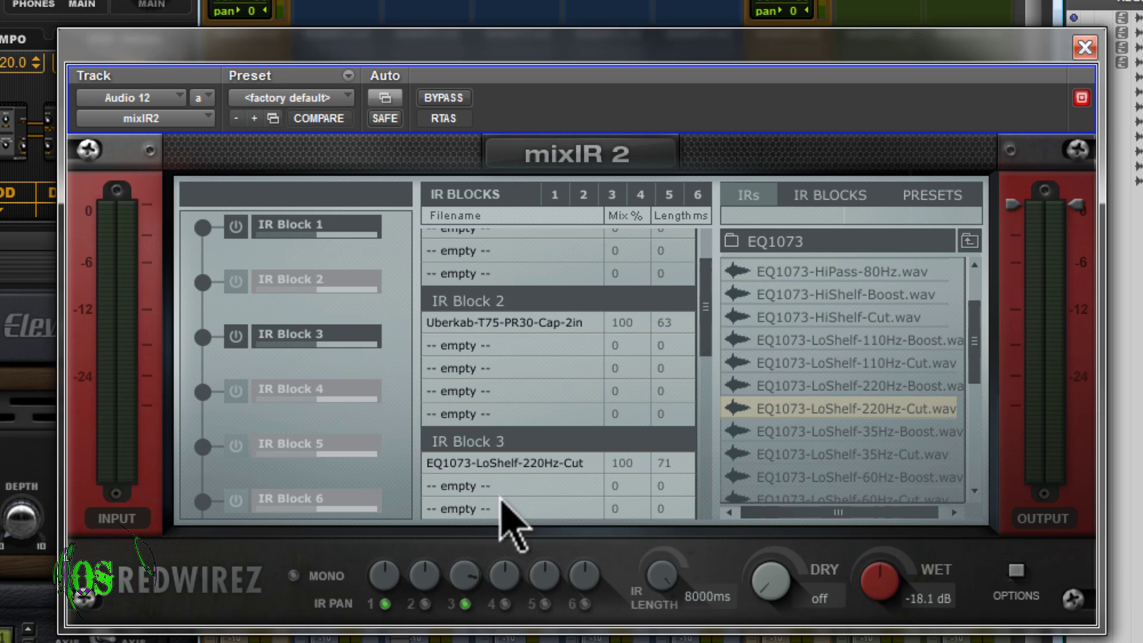
left_click(463, 574)
left_click_drag(463, 574, 462, 530)
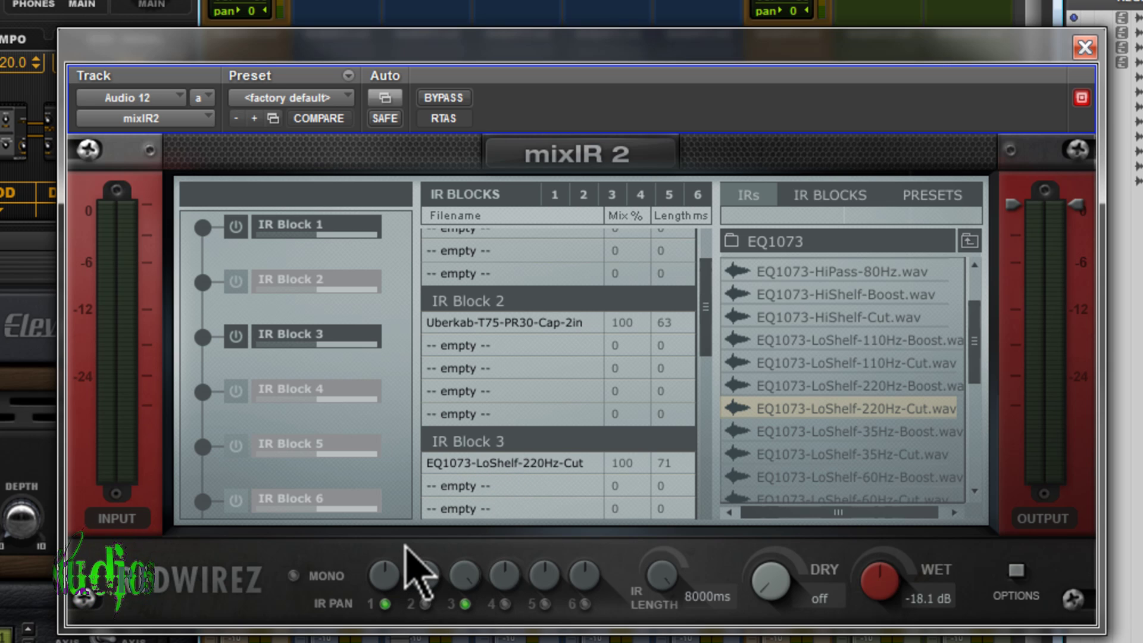
- Play the track while toggling IR Block 3 off and on to compare the panned EQ, and leave the block disabled
key("space")
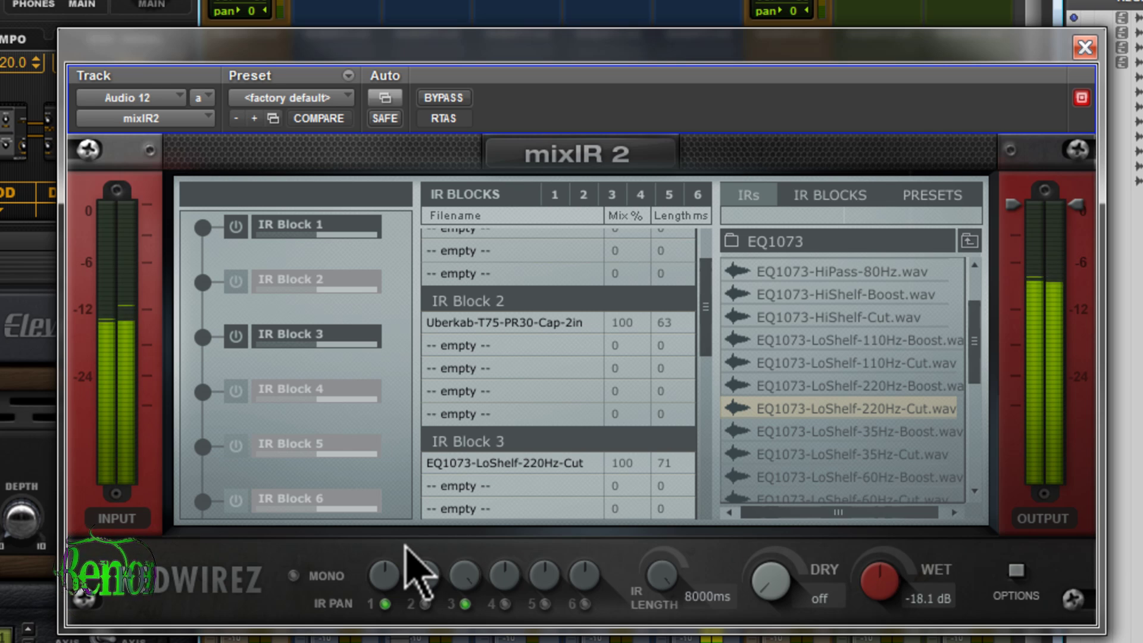
left_click(236, 335)
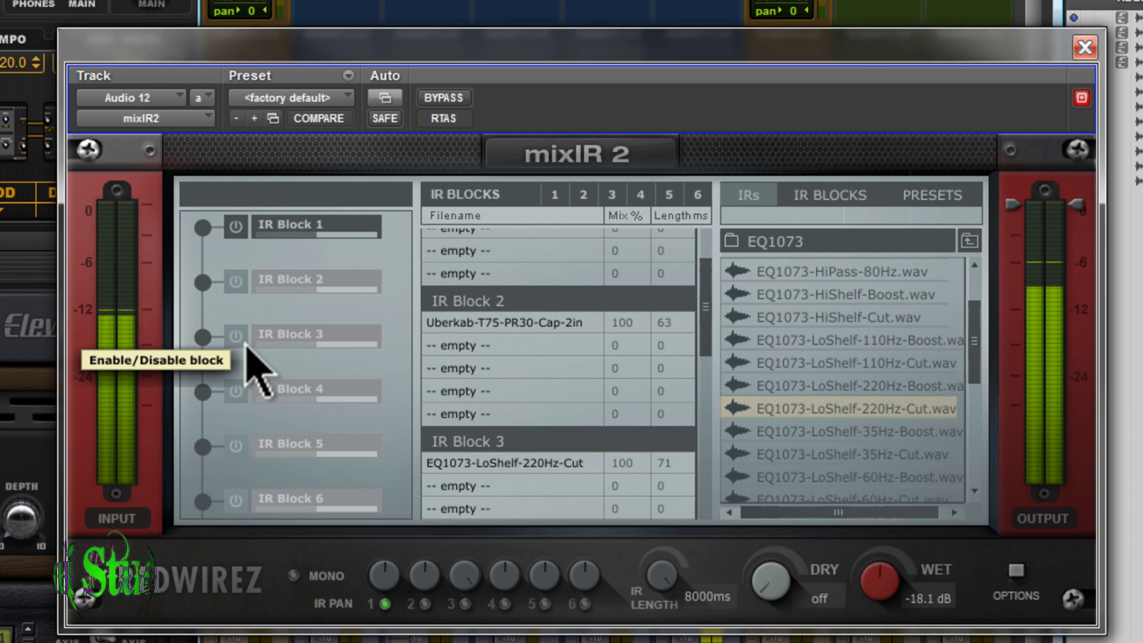
left_click(238, 337)
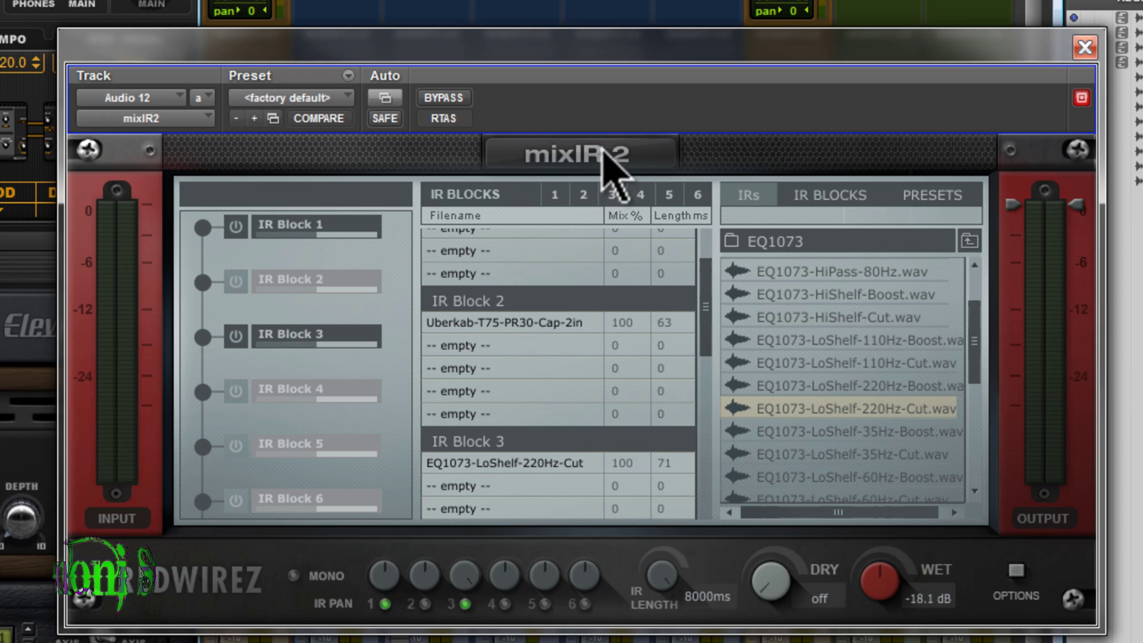
scroll(556, 464, "up", 1)
left_click(237, 341)
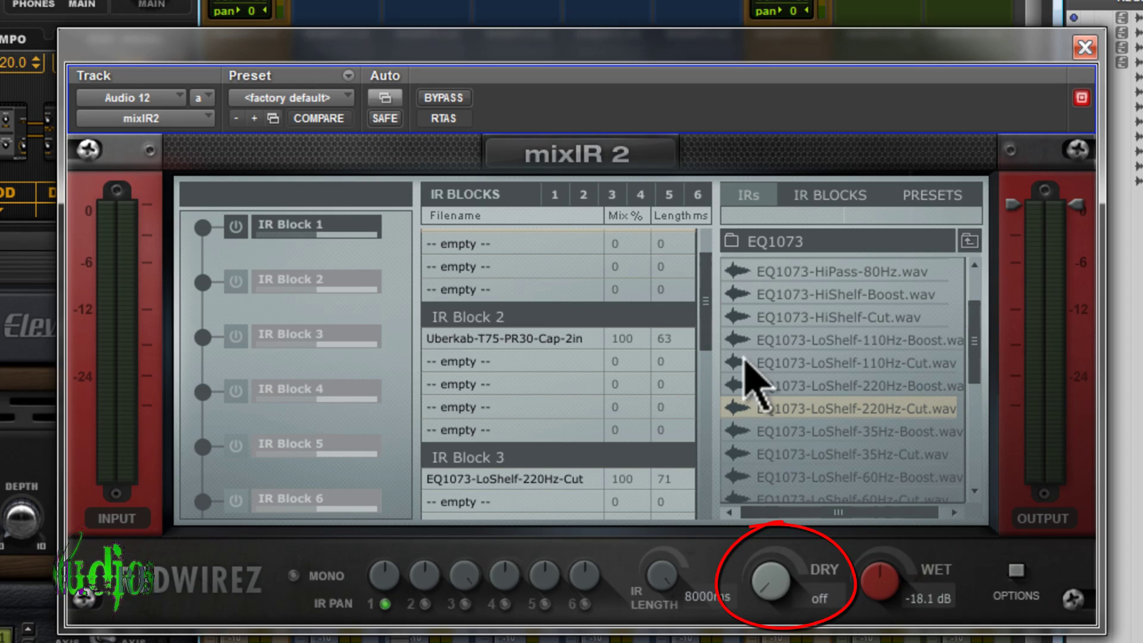
- Play the track and blend in the unprocessed signal, raising Dry to 0.0 dB and easing it back to -10.1 dB
scroll(712, 286, "up", 3)
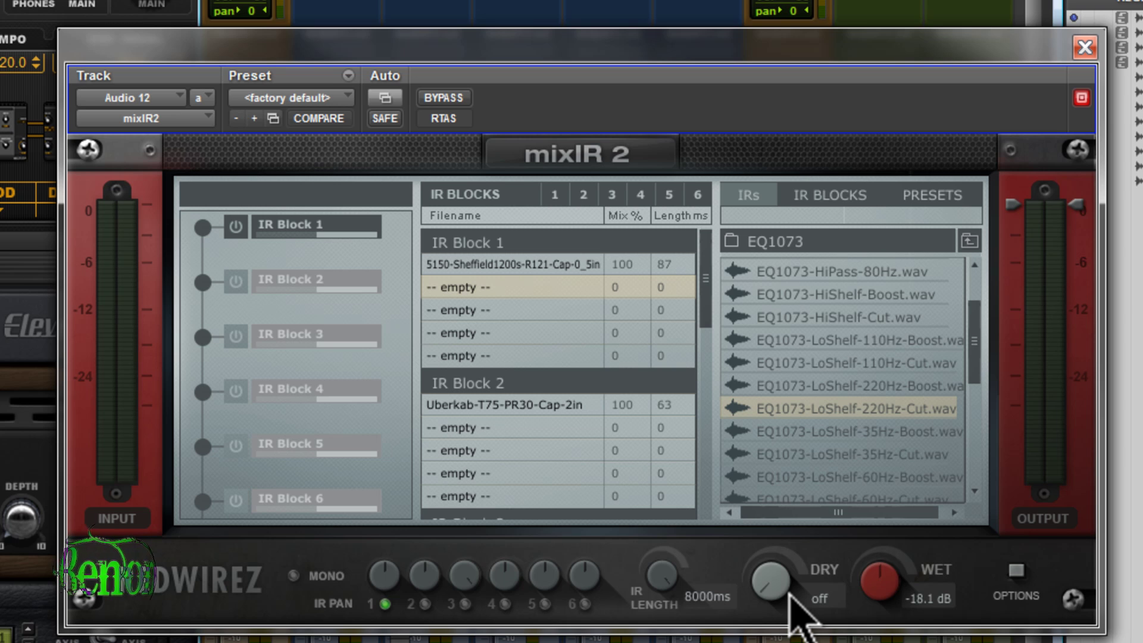
key("space")
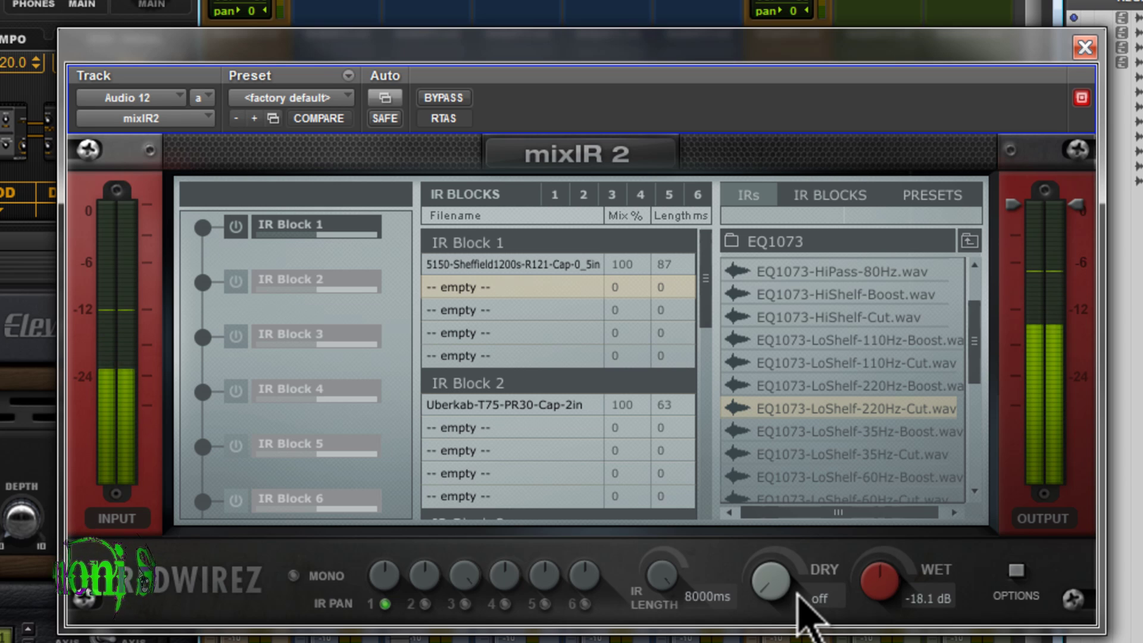
left_click_drag(783, 592, 779, 316)
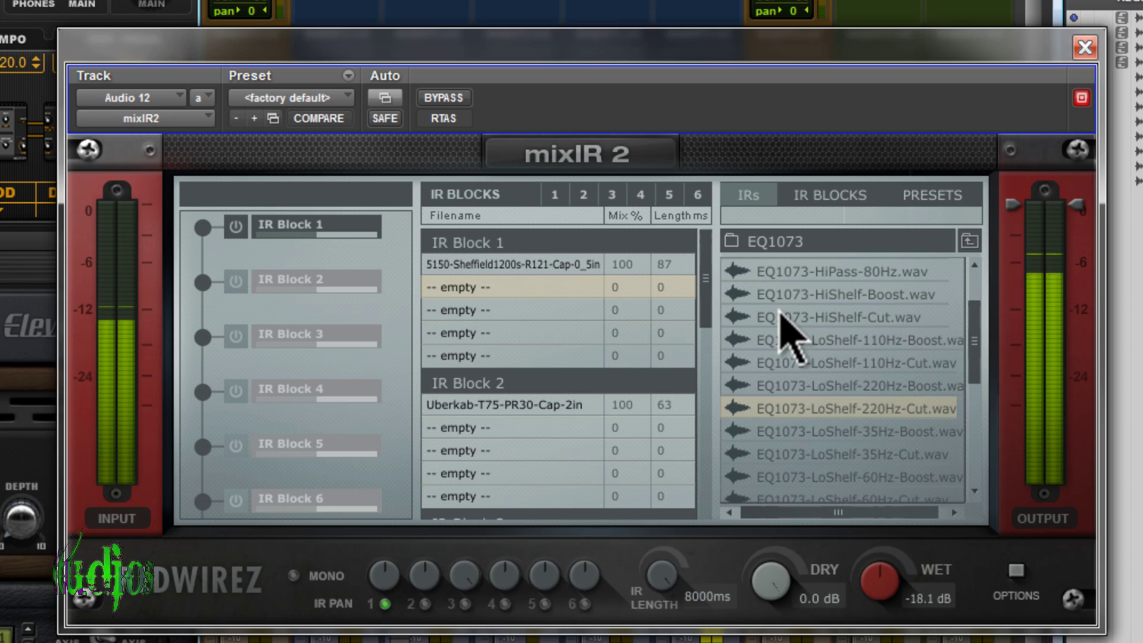
left_click_drag(771, 586, 778, 597)
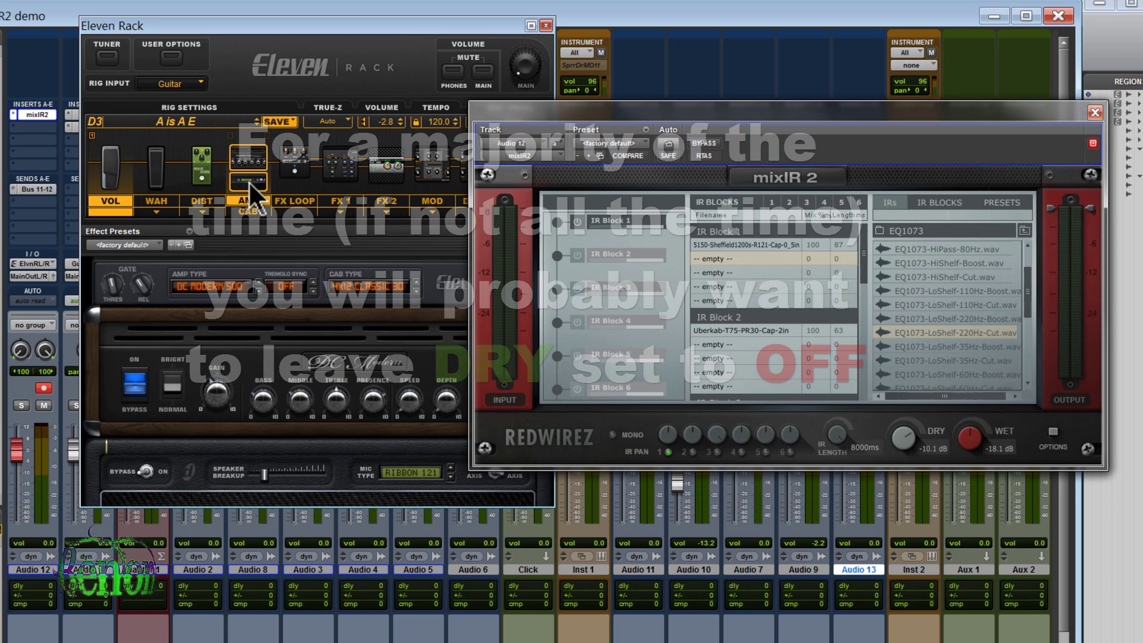
- Shift the mixIR 2 window slightly over the Eleven Rack editor, and turn Dry off after briefly auditioning a raised level
left_click_drag(719, 112, 688, 107)
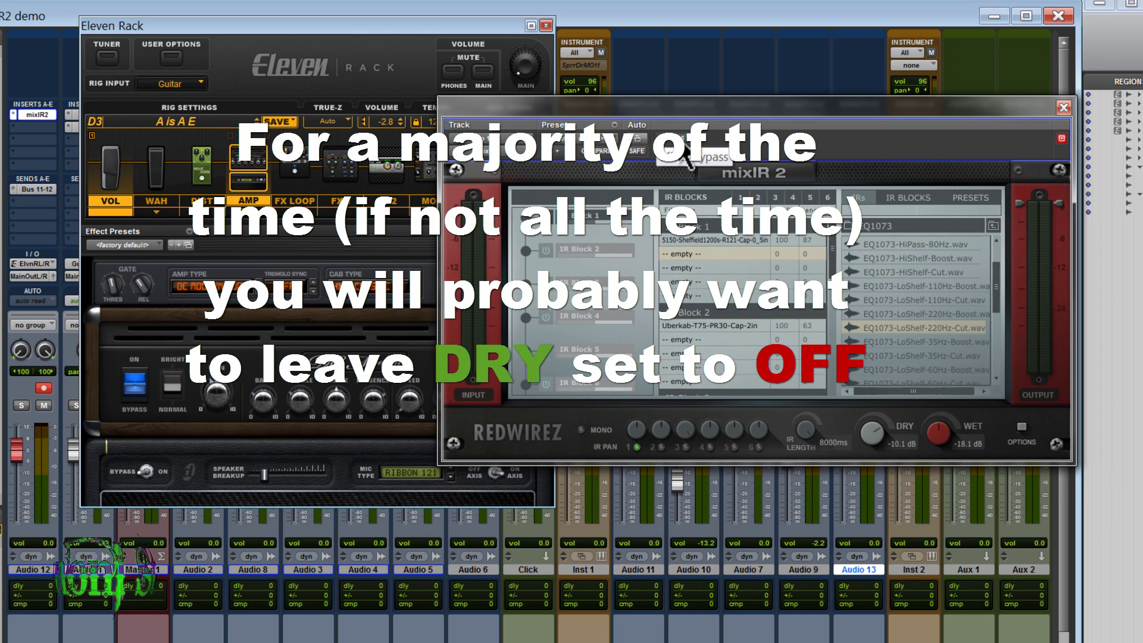
left_click(683, 156)
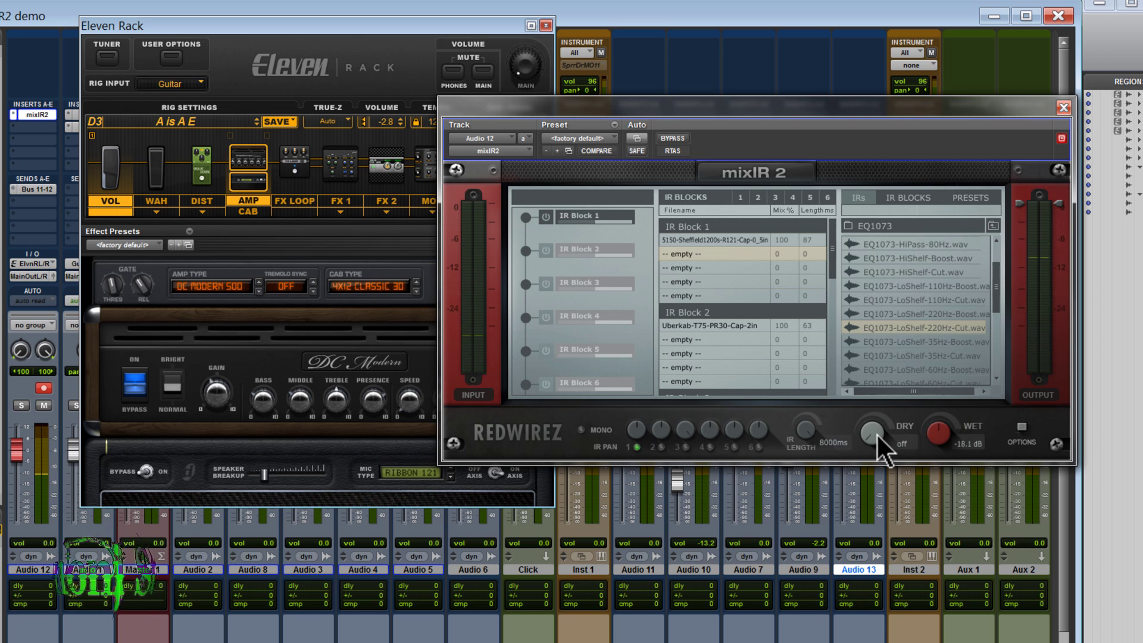
left_click_drag(873, 423, 866, 313)
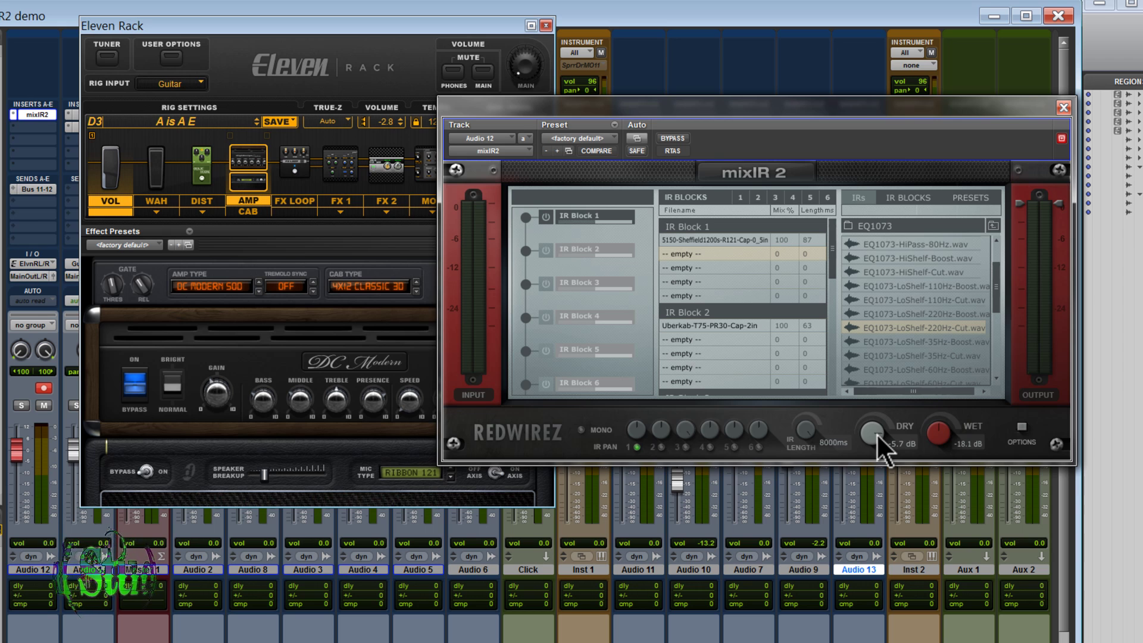
left_click_drag(876, 433, 880, 545)
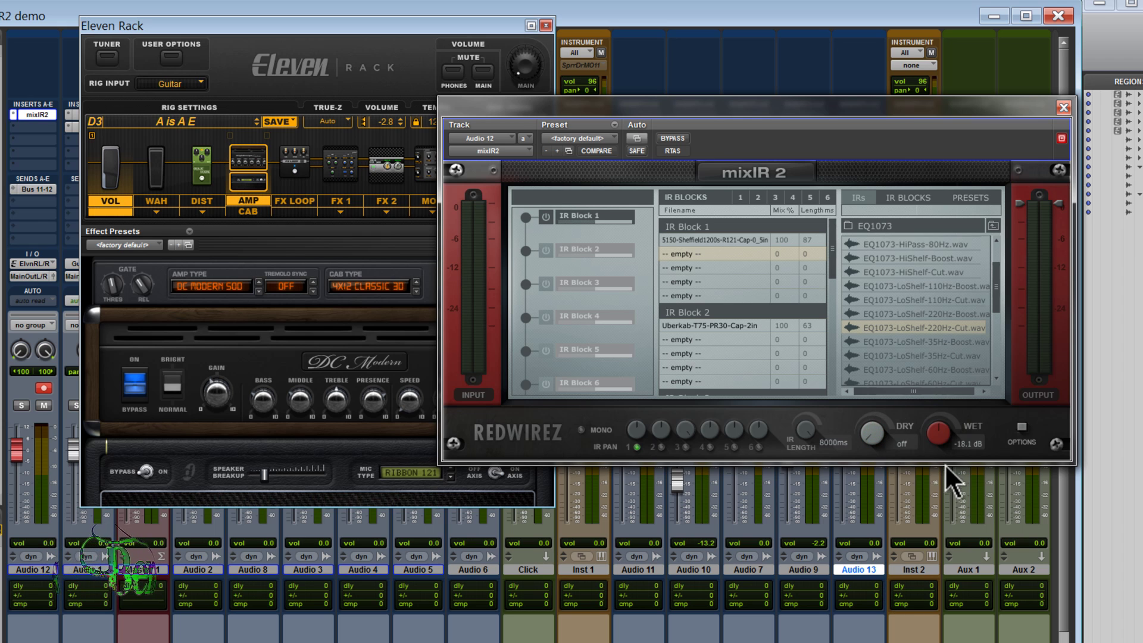
- Balance Wet against Dry during playback, trying Wet at -27.0 dB and -12.3 dB, and finish with Wet at -19.0 dB and Dry off
left_click_drag(938, 434, 933, 592)
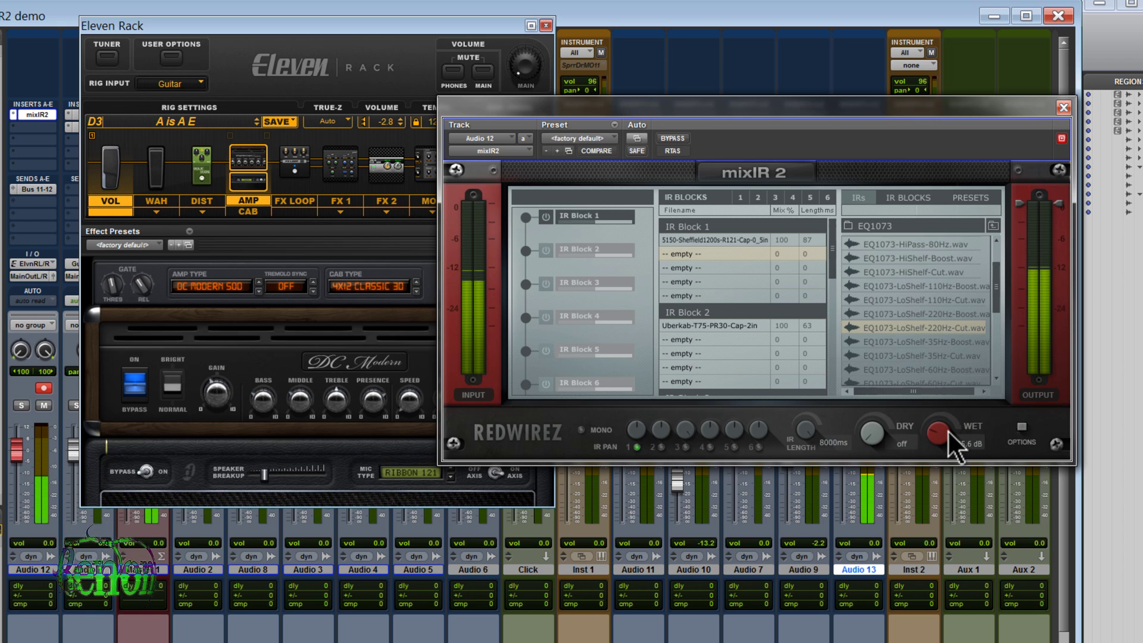
left_click_drag(948, 431, 905, 438)
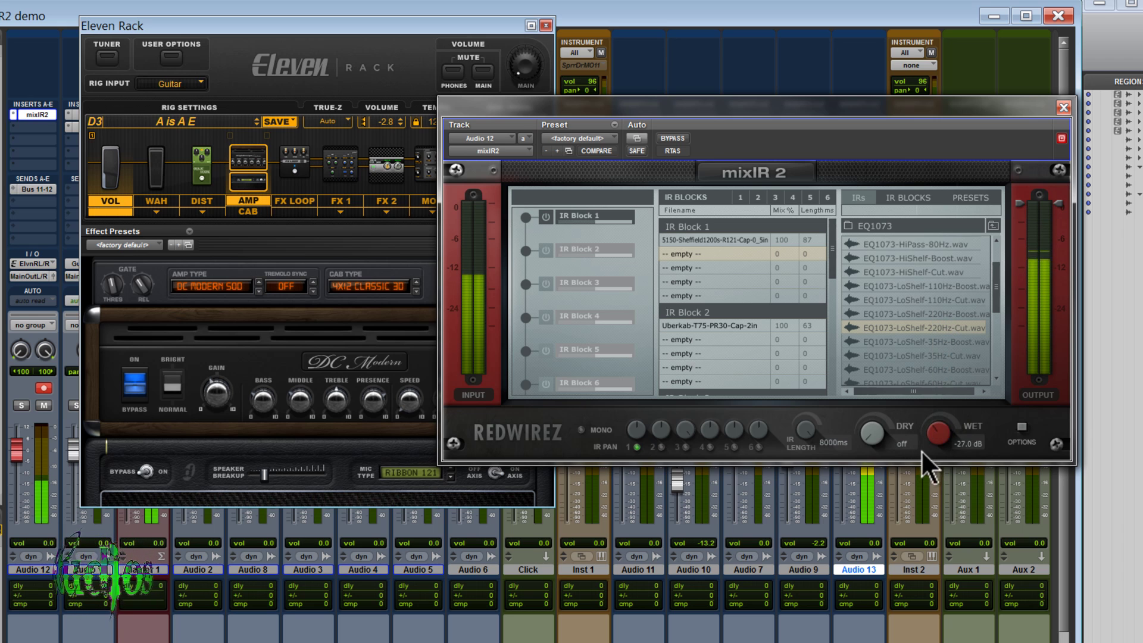
left_click_drag(877, 424, 872, 369)
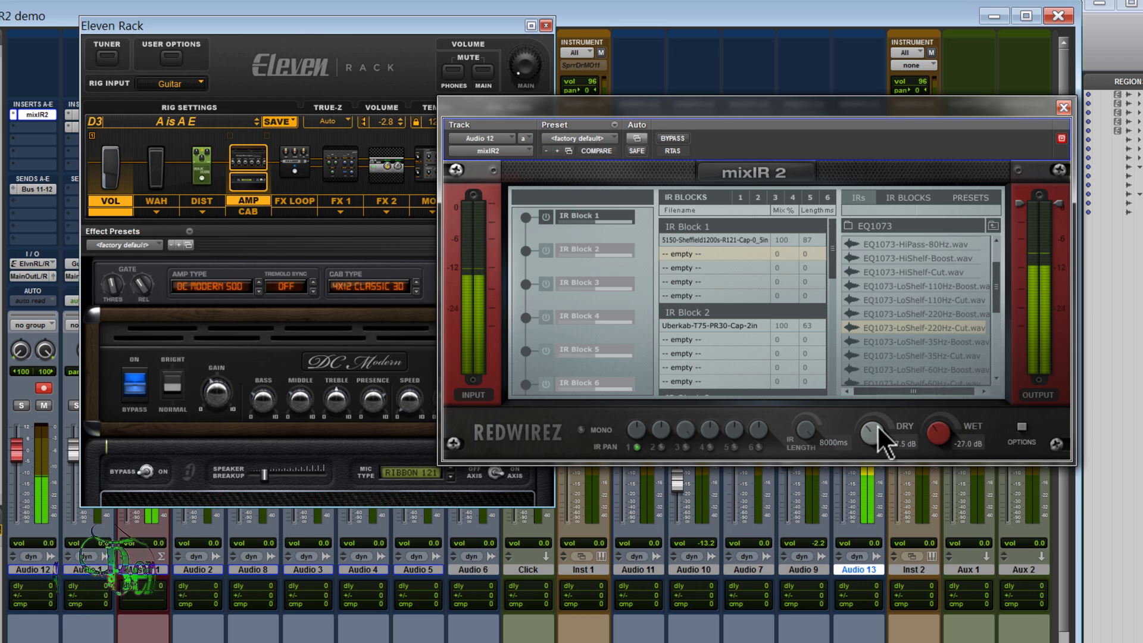
left_click_drag(949, 424, 944, 388)
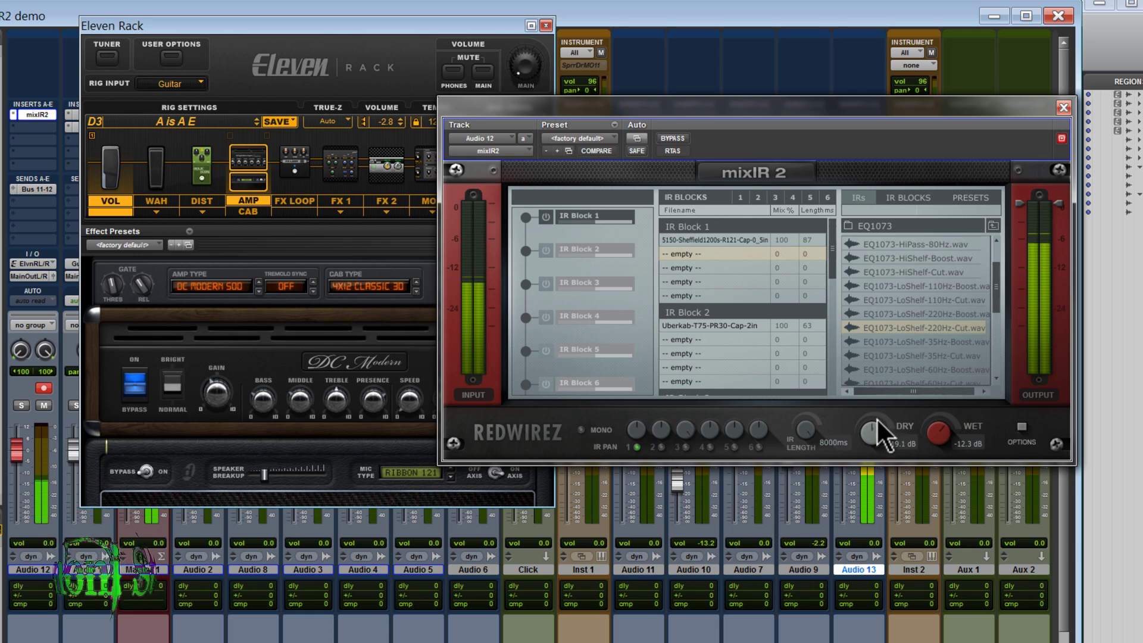
left_click_drag(945, 409, 940, 445)
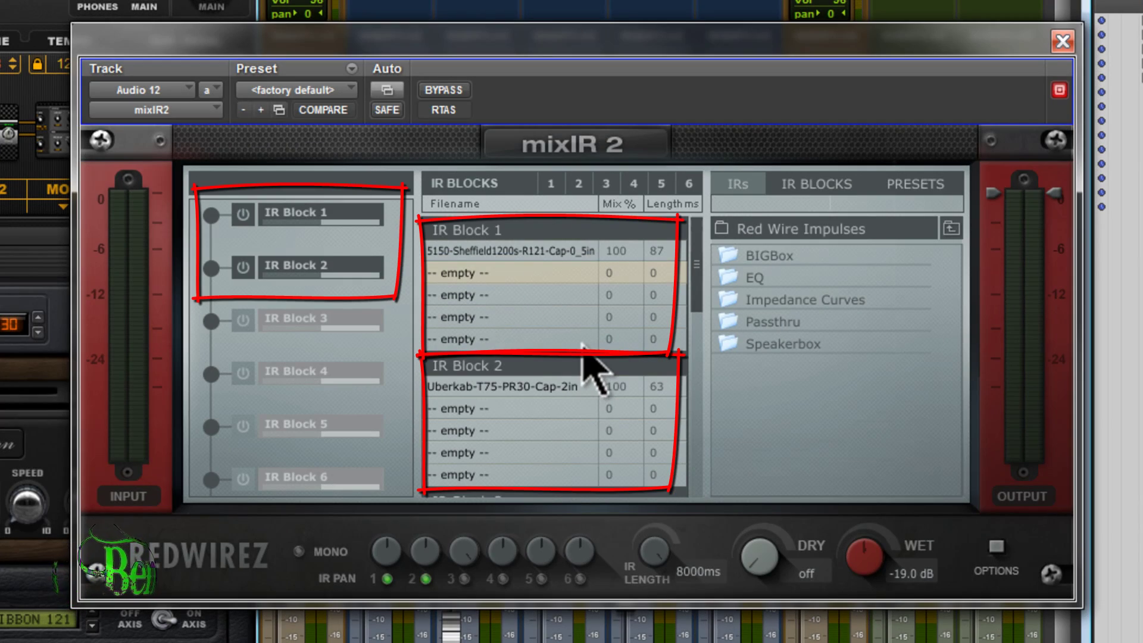
- Load KrankLegends-R121-Cap-5in from BIGBox's 96 KHz-24bit Royer R121 folder into IR Block 2's second slot, playing the track before and after
key("space")
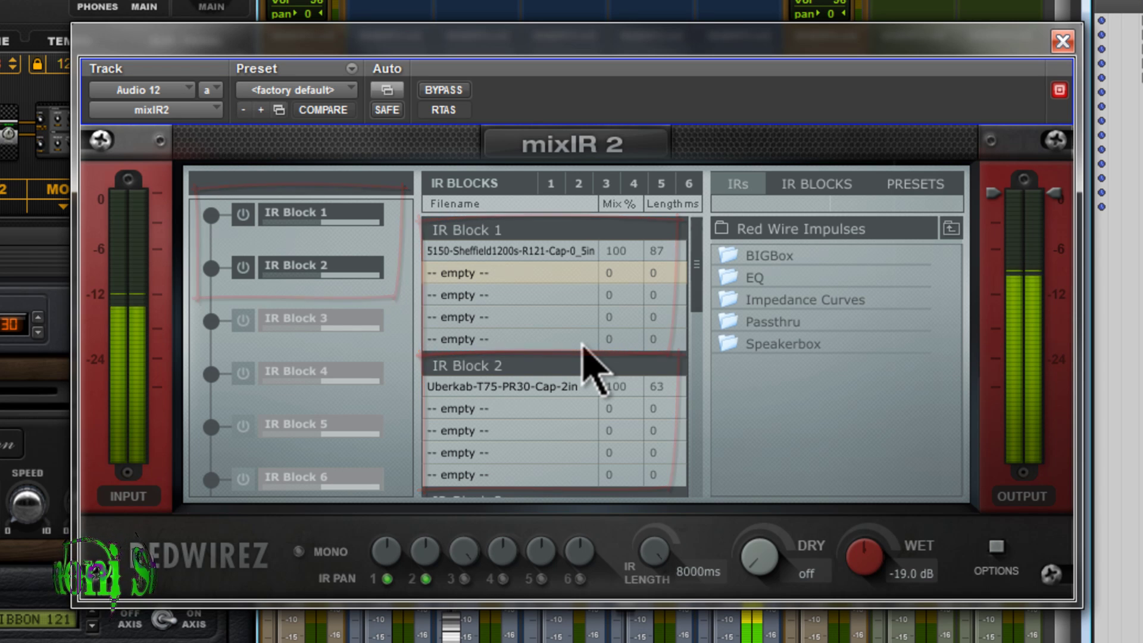
left_click(798, 253)
left_click(798, 252)
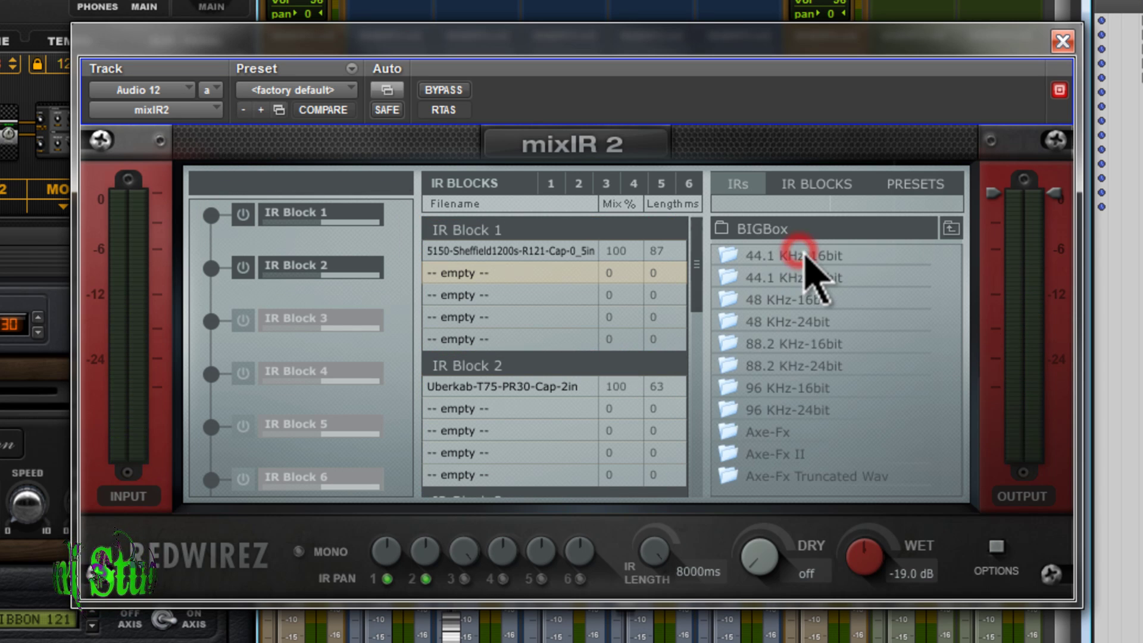
double_click(806, 410)
left_click_drag(954, 300, 808, 366)
double_click(810, 356)
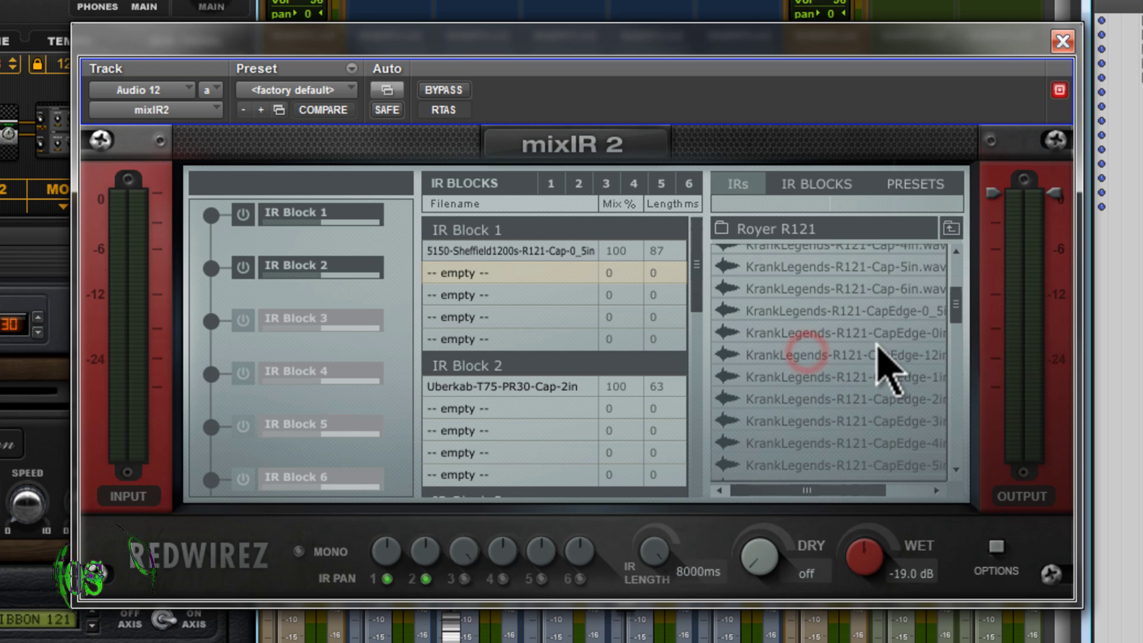
left_click_drag(897, 266, 615, 427)
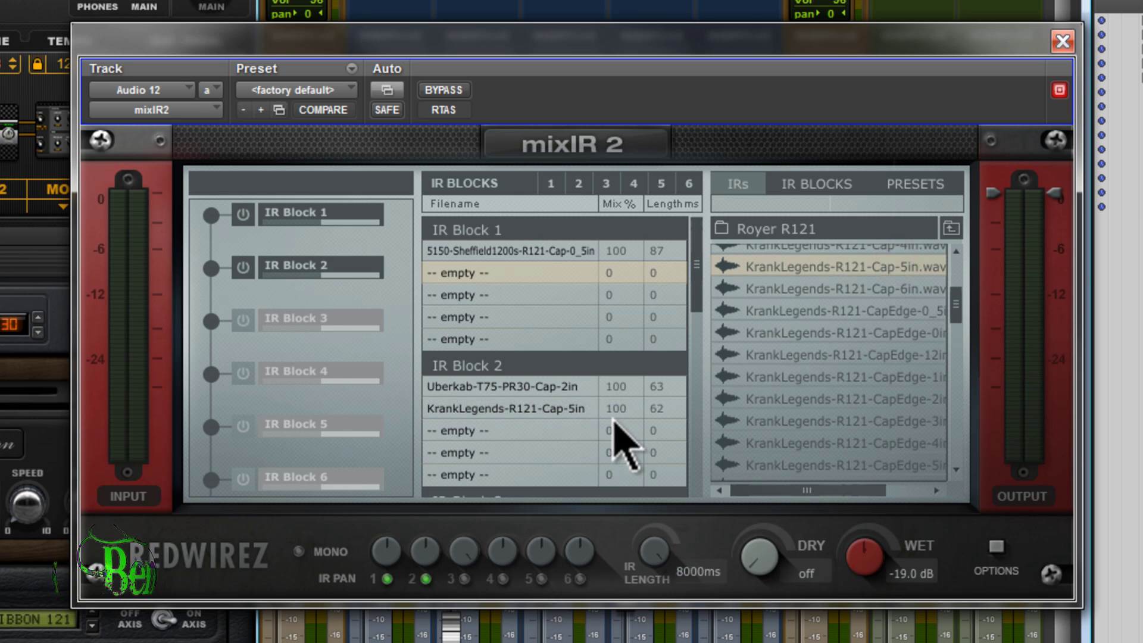
key("space")
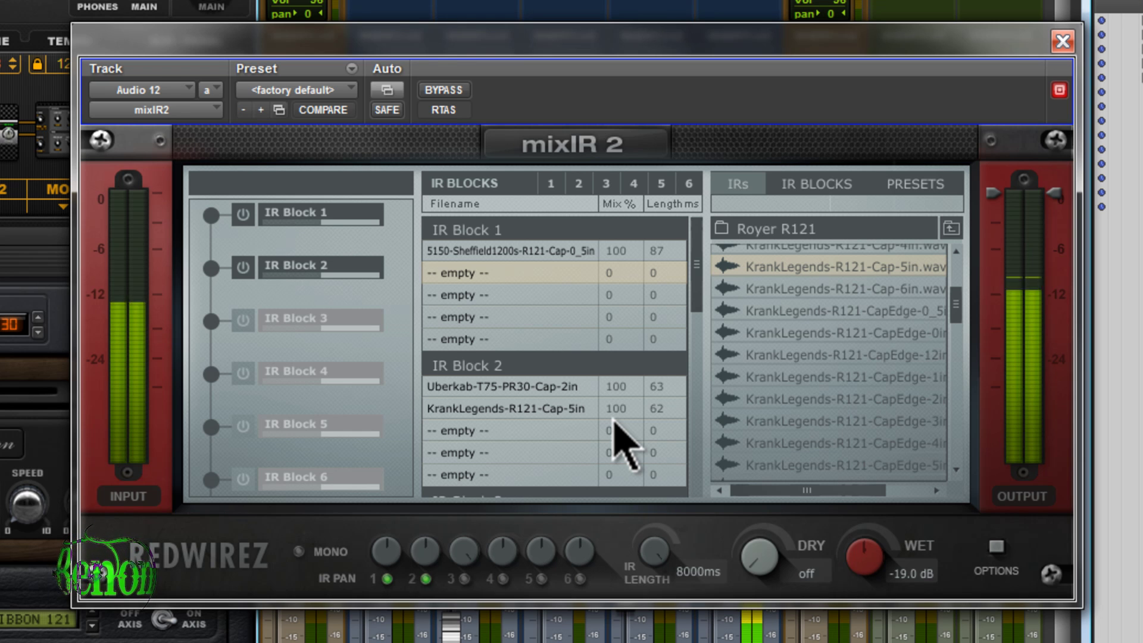
key("space")
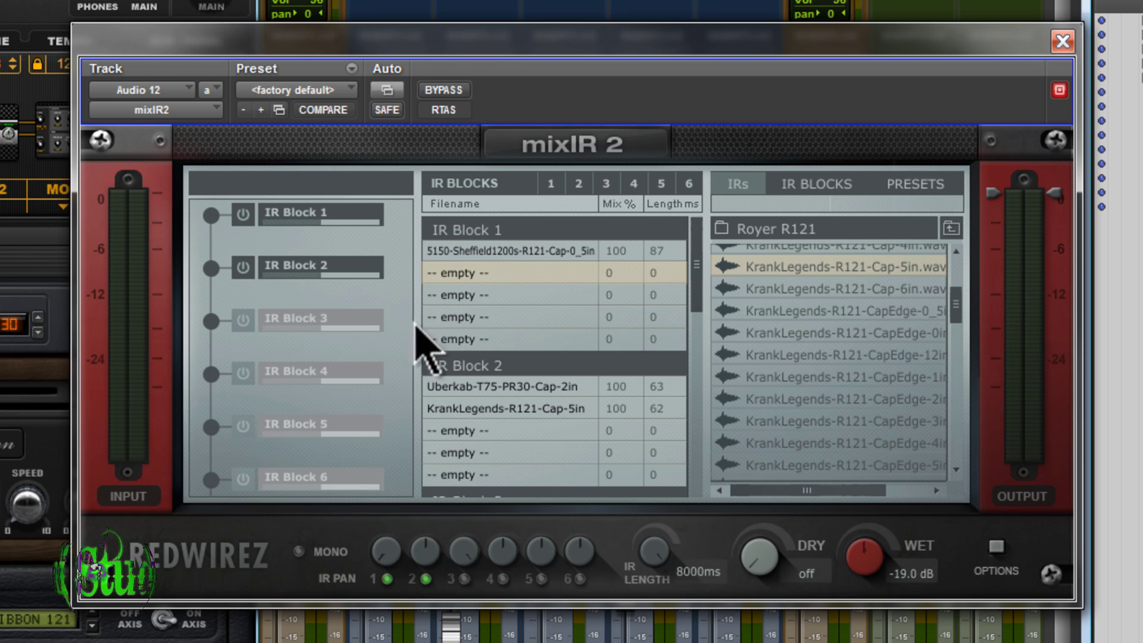
- Pan IR Block 1 hard left and IR Block 2 hard right, and play the track to hear the stereo spread
left_click_drag(432, 562, 462, 352)
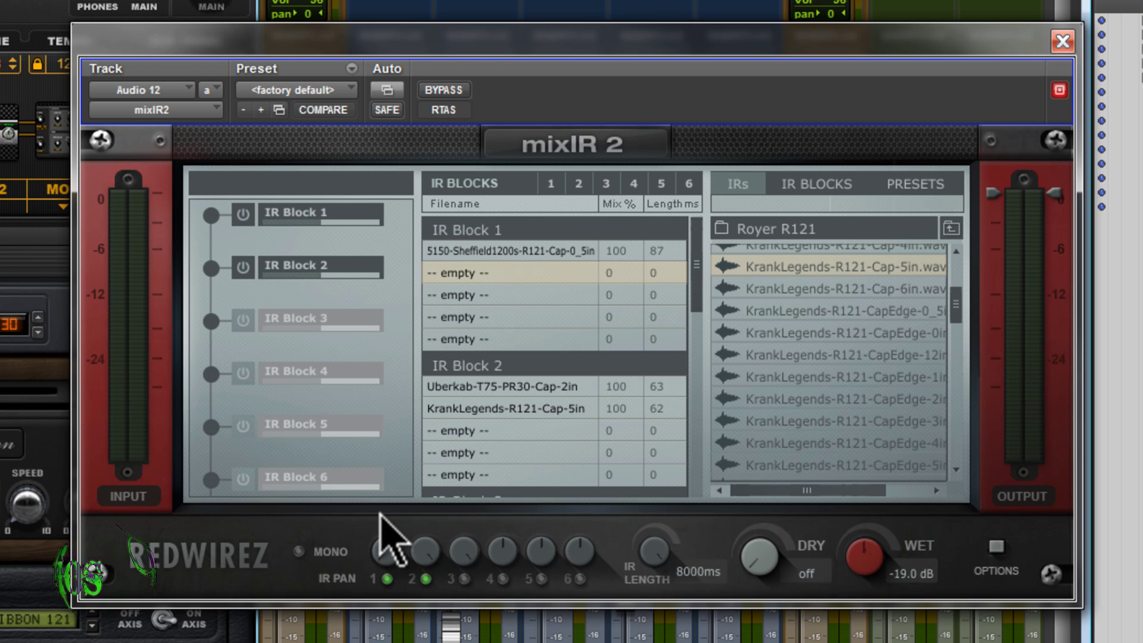
key("space")
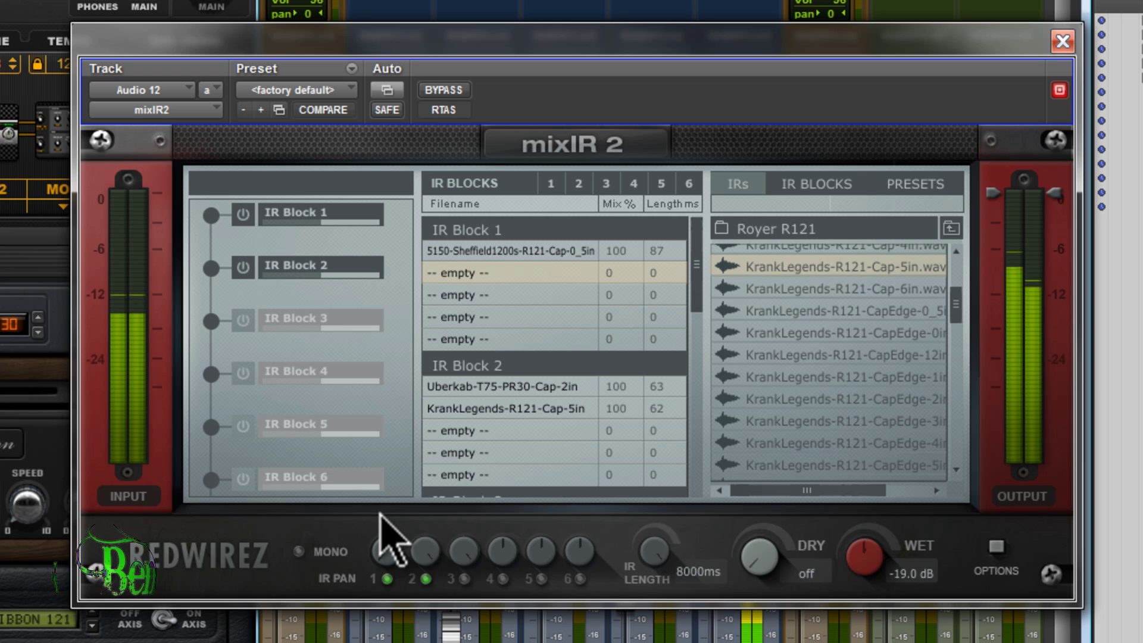
key("space")
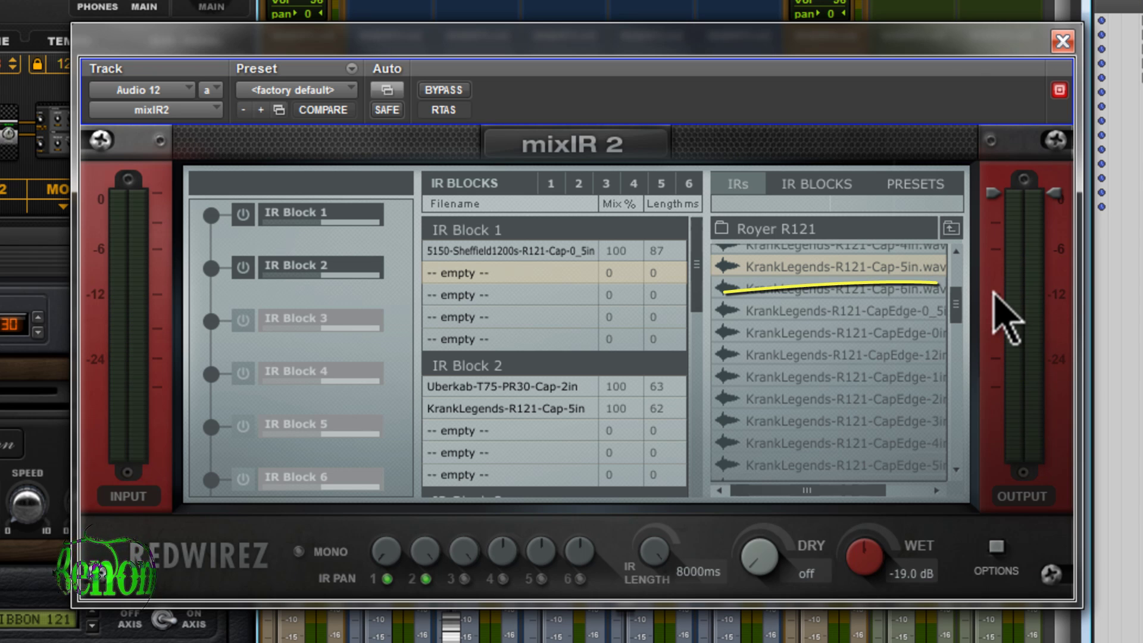
key("space")
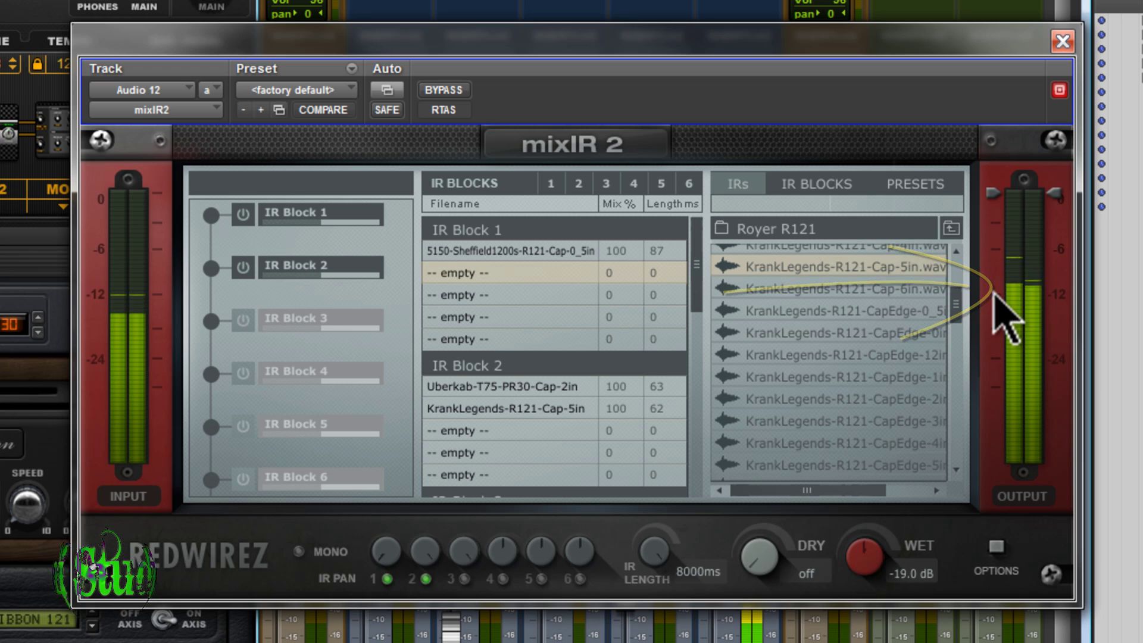
key("space")
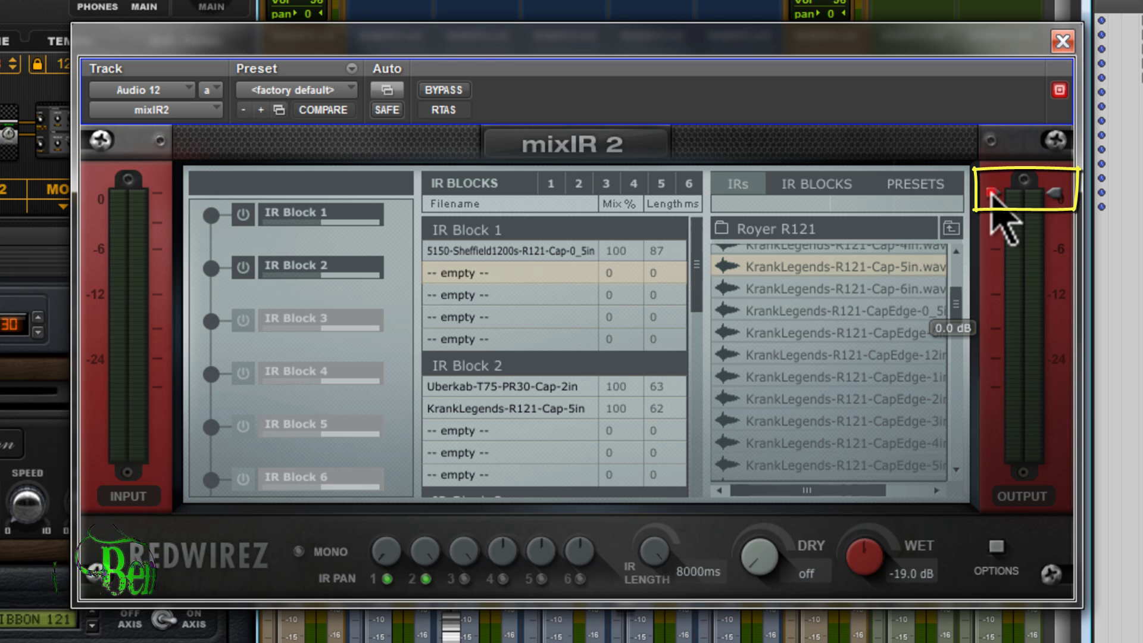
- Lower the left-channel output level in two stages during playback to hear the change, and bring it back up
left_click_drag(990, 195, 991, 233)
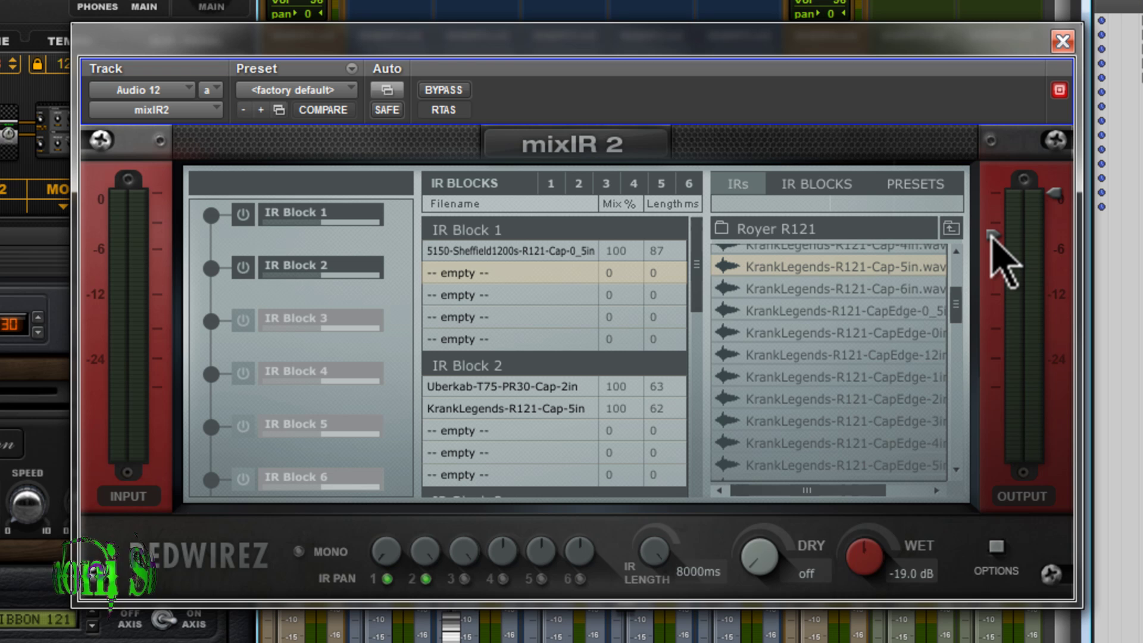
key("space")
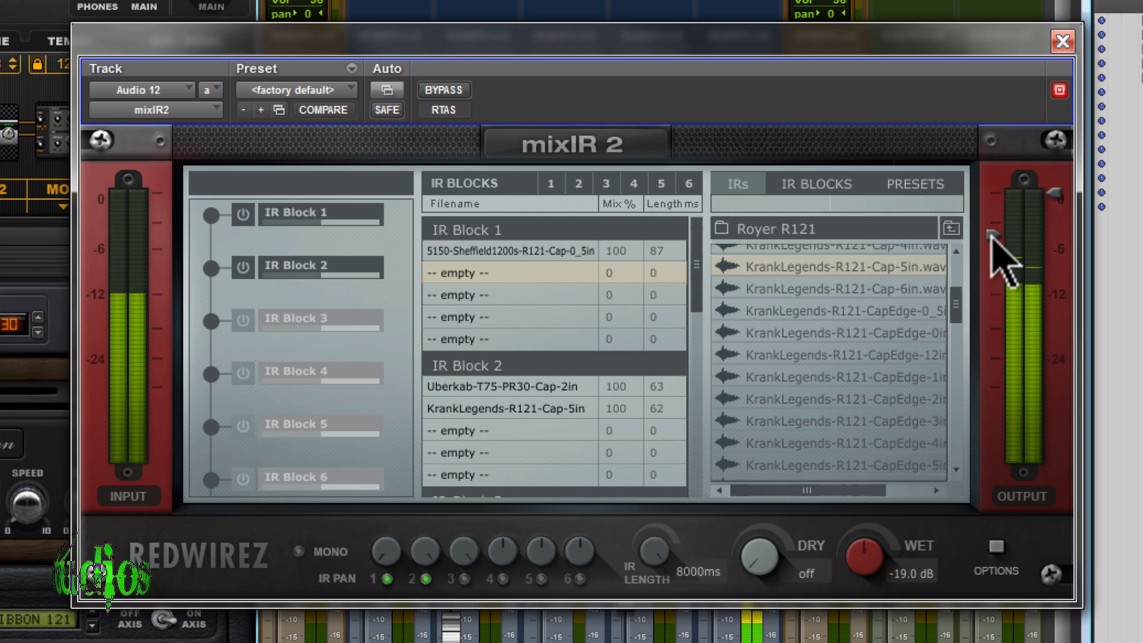
left_click_drag(991, 235, 992, 427)
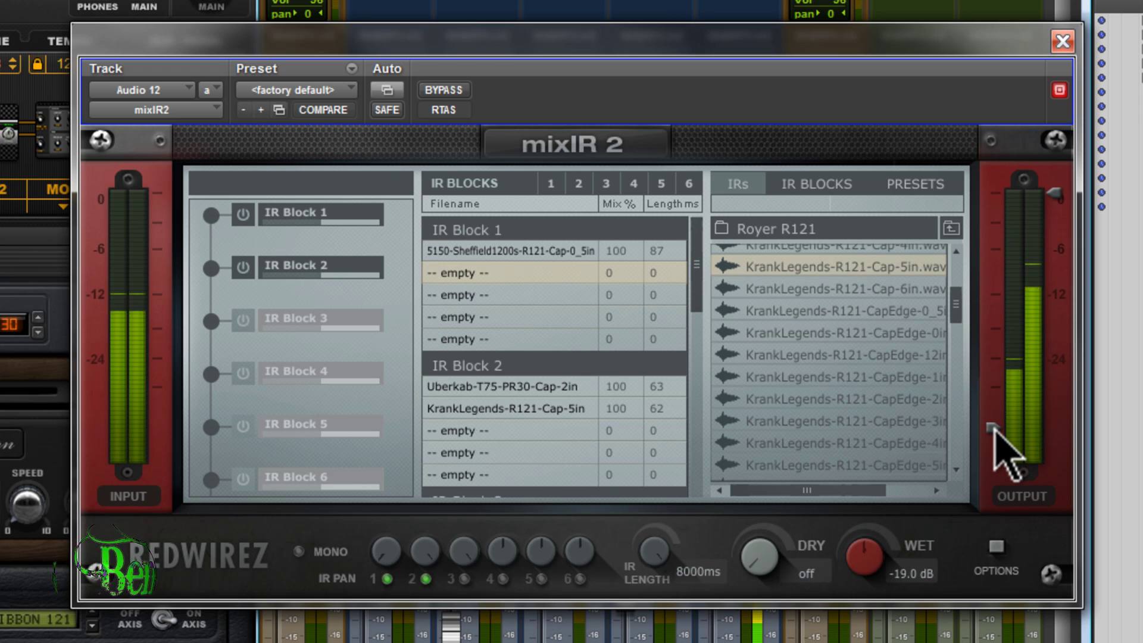
left_click_drag(995, 427, 1005, 194)
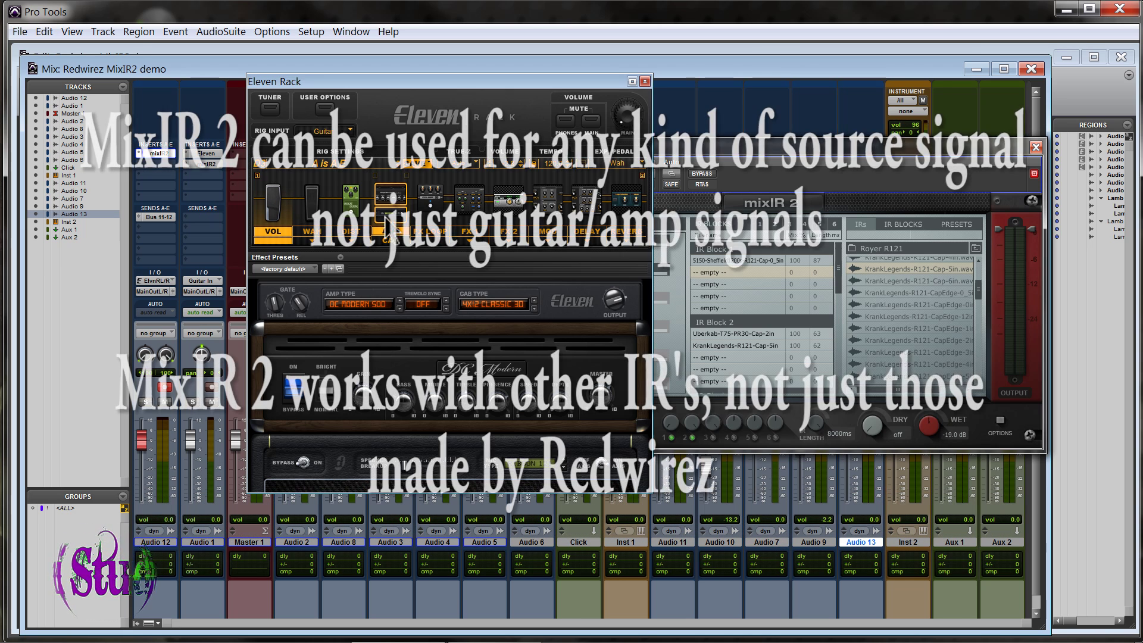
- Set the mix of KrankLegends-R121-Cap-6in in IR Block 1 to 67% and open its length value for editing
left_click(777, 280)
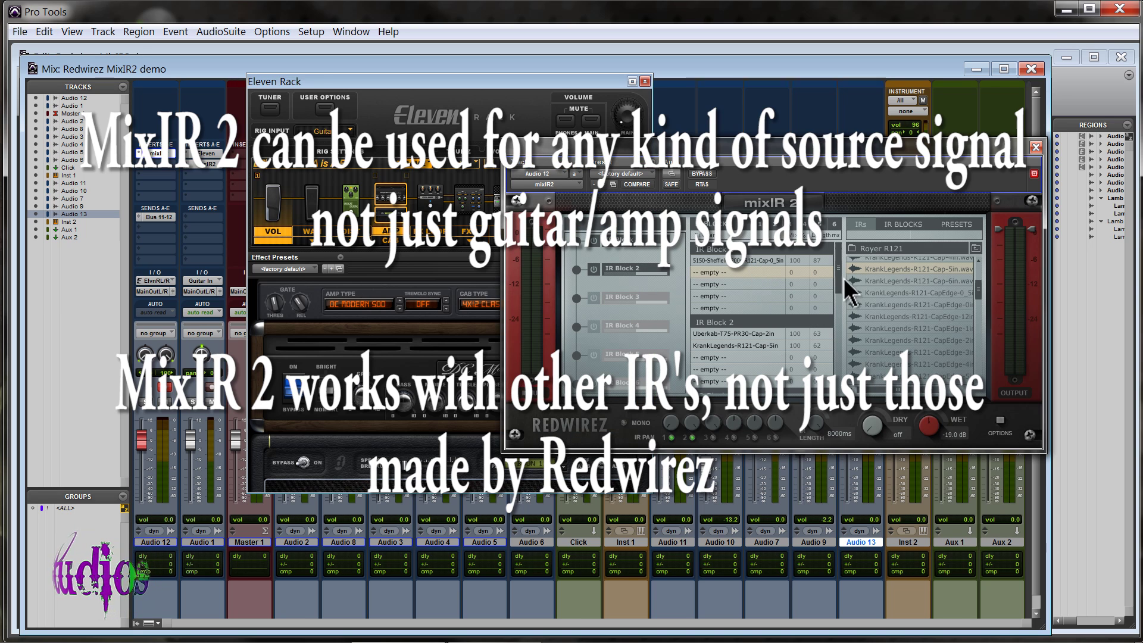
left_click_drag(836, 275, 836, 369)
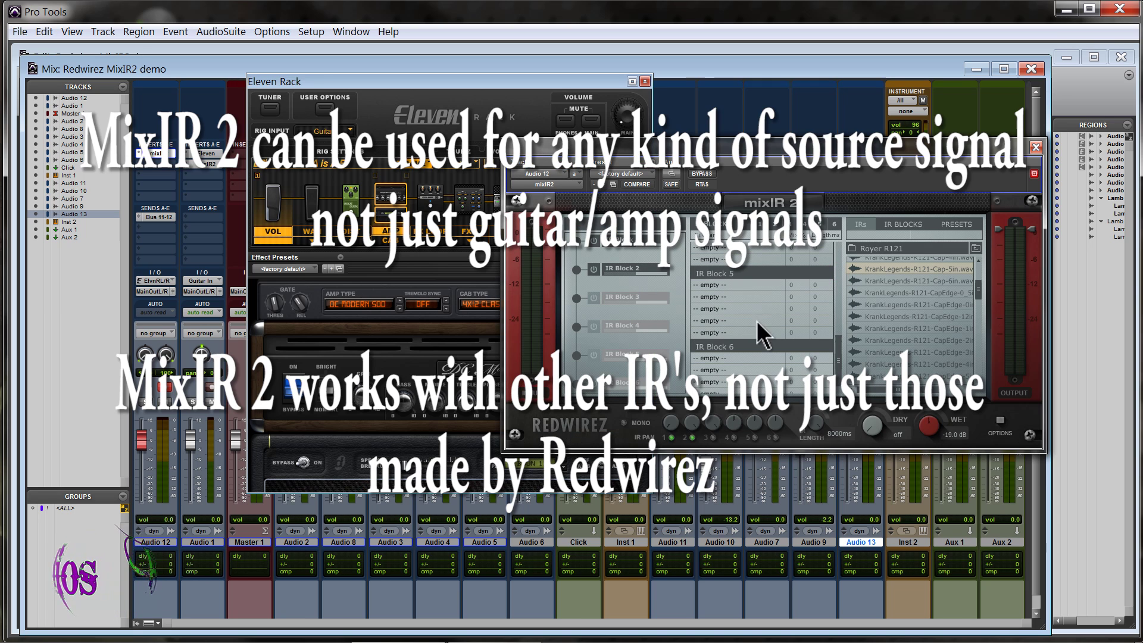
left_click_drag(837, 354, 836, 253)
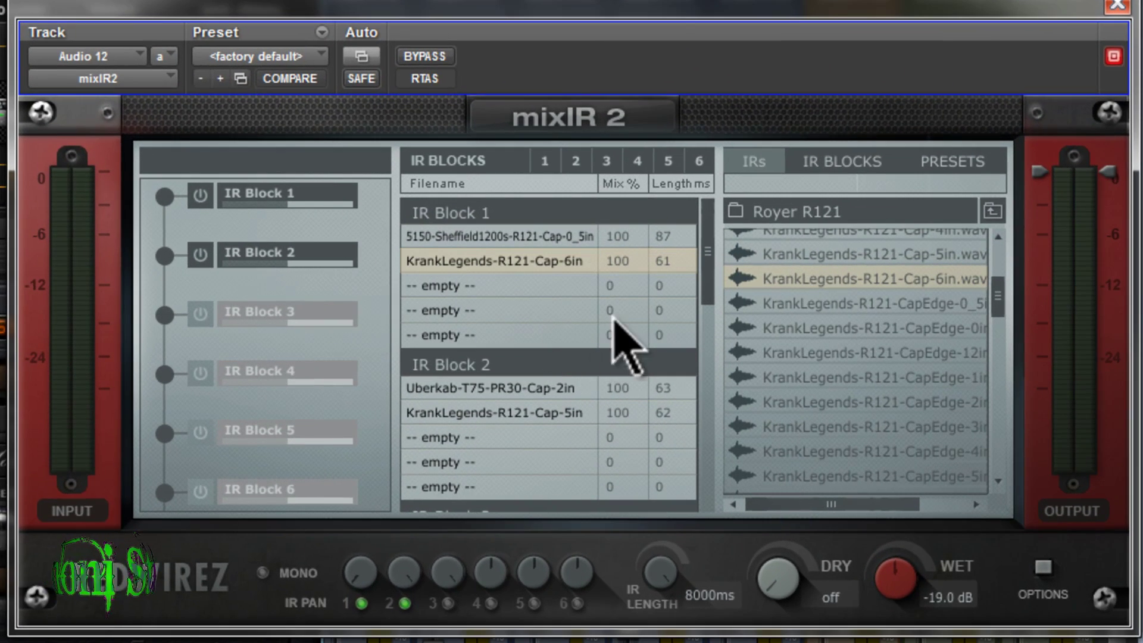
left_click(622, 262)
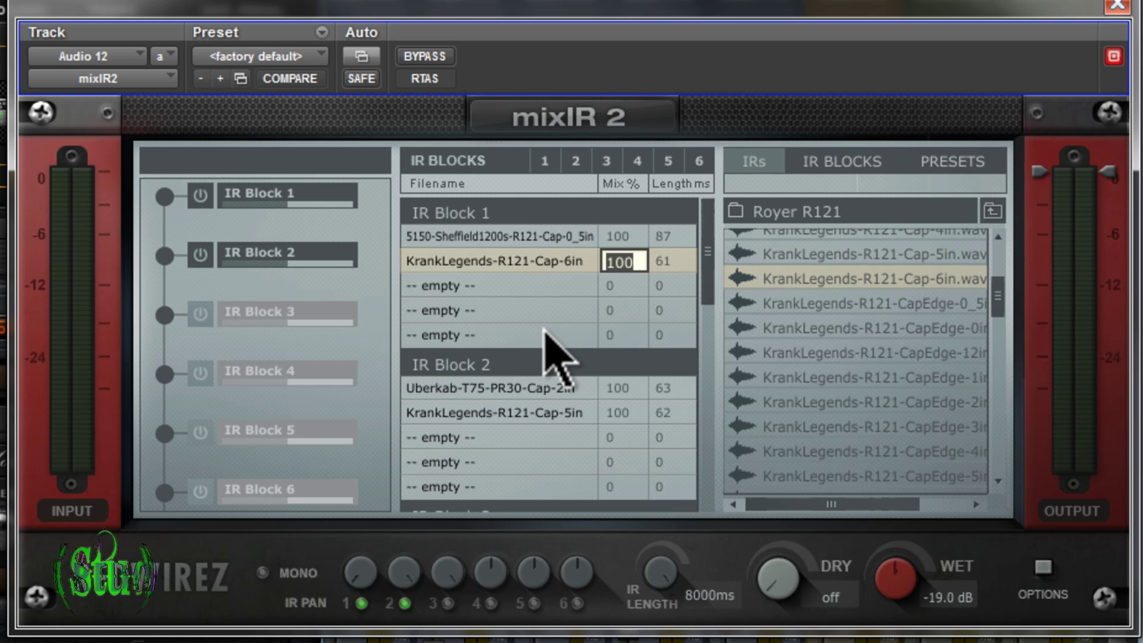
left_click(566, 285)
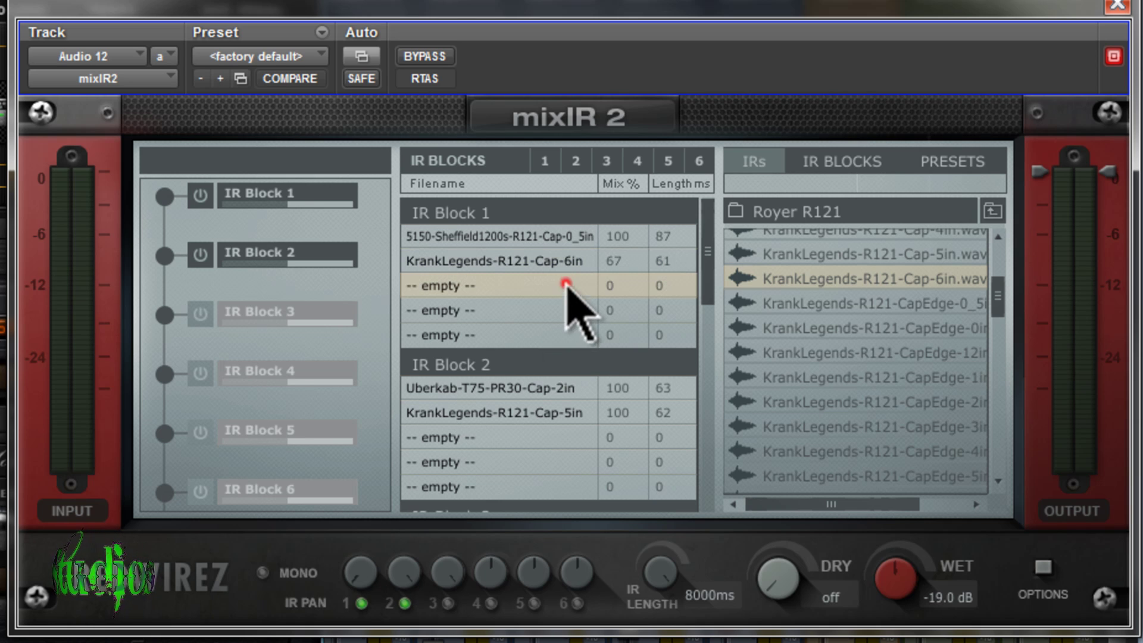
left_click(673, 262)
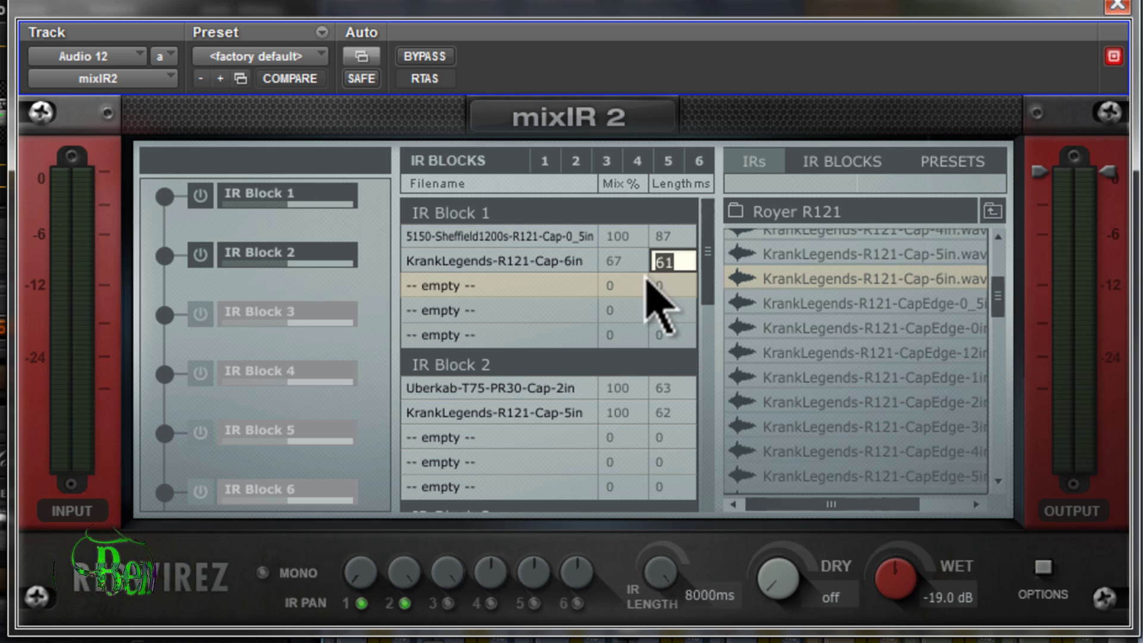
key("Return")
- Raise IR Block 1's level slightly and pan it slightly inward from hard left
mouse_move(668, 581)
left_mouse_down()
mouse_move(660, 607)
mouse_move(665, 561)
left_mouse_up()
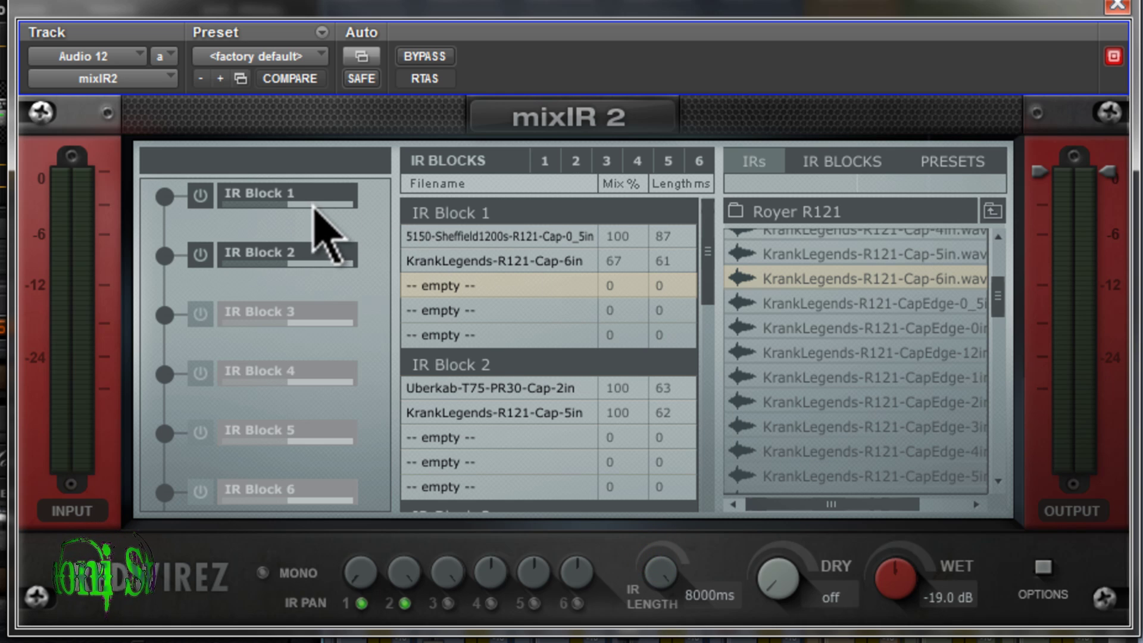
left_click_drag(253, 209, 336, 205)
left_click_drag(361, 578, 393, 533)
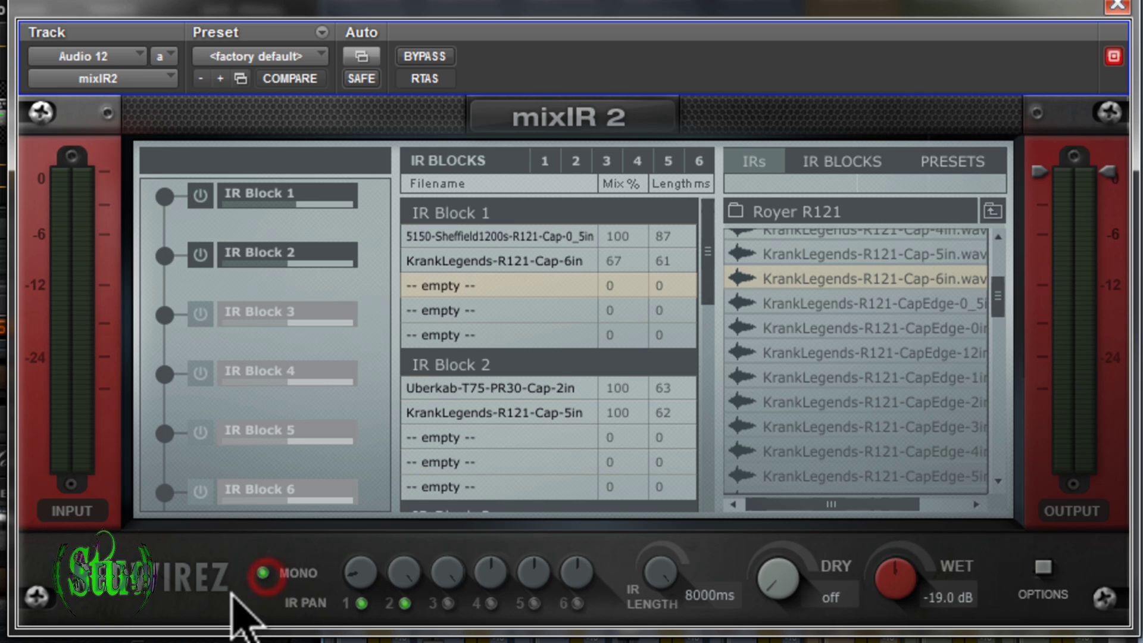
- Switch Mono on and back off, and set the Wet level to -17.0 dB
left_click(260, 572)
left_click(260, 573)
mouse_move(777, 586)
left_mouse_down()
mouse_move(774, 567)
mouse_move(791, 595)
left_mouse_up()
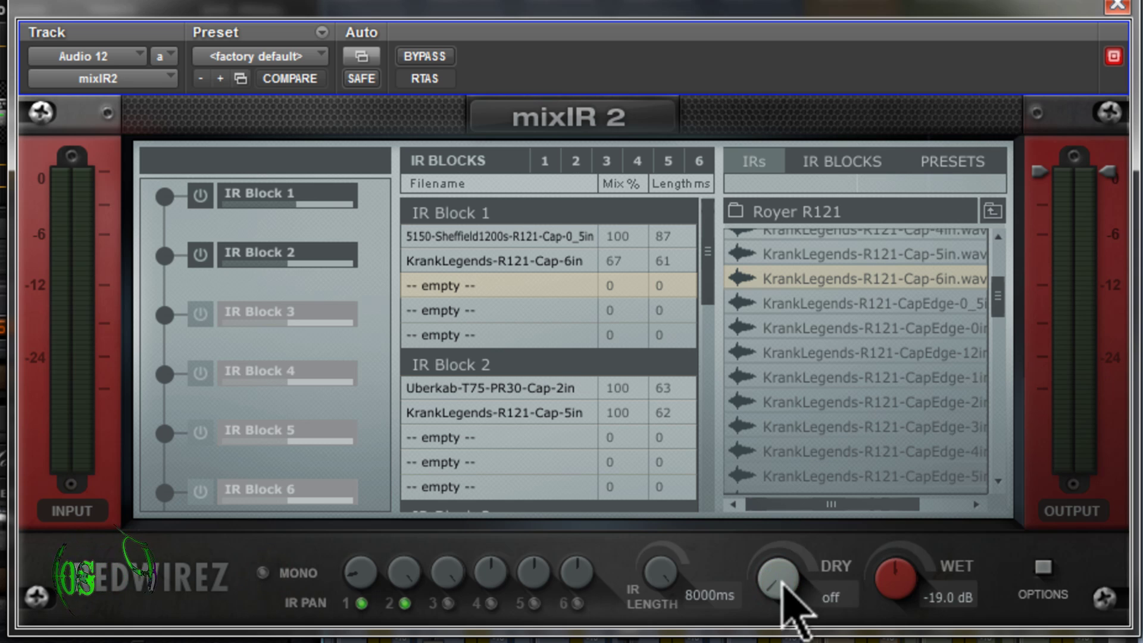
left_click_drag(906, 581, 905, 578)
- Browse from the Red Wire Impulses folder through BIGBox and the B15D140 cabinet to its Coles 4038 impulses
left_click(829, 212)
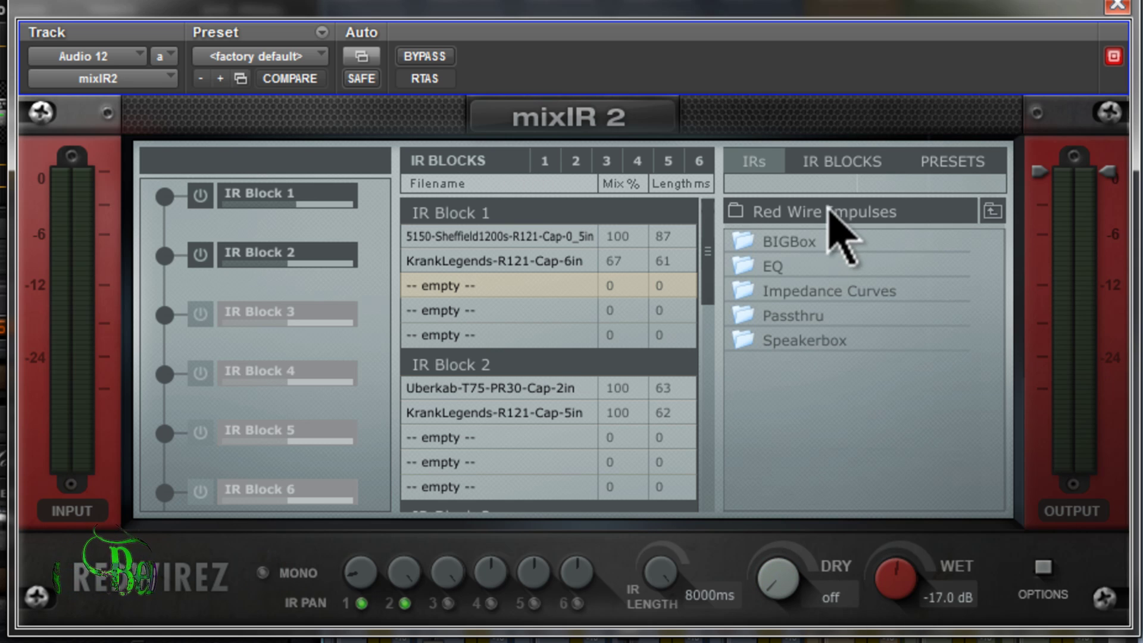
double_click(791, 242)
left_click(828, 412)
double_click(828, 411)
double_click(829, 287)
left_click(826, 337)
double_click(826, 336)
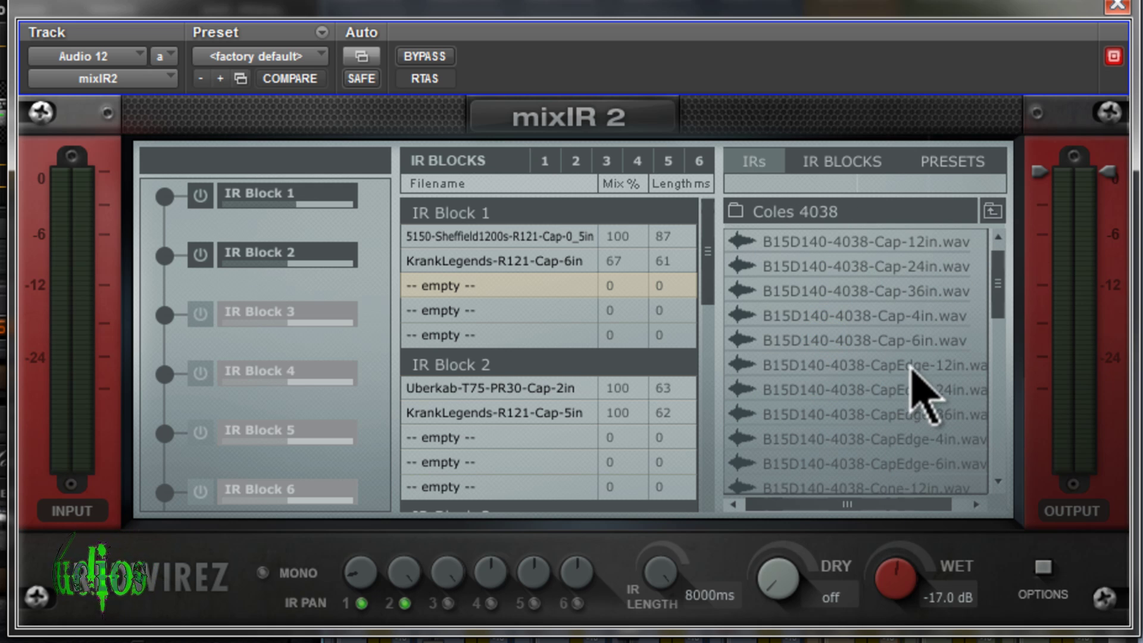
- Load B15D140-4038-CapEdge-12in and B15D140-4038-CapEdge-6in into IR Block 1's third and fourth slots
left_click(932, 367)
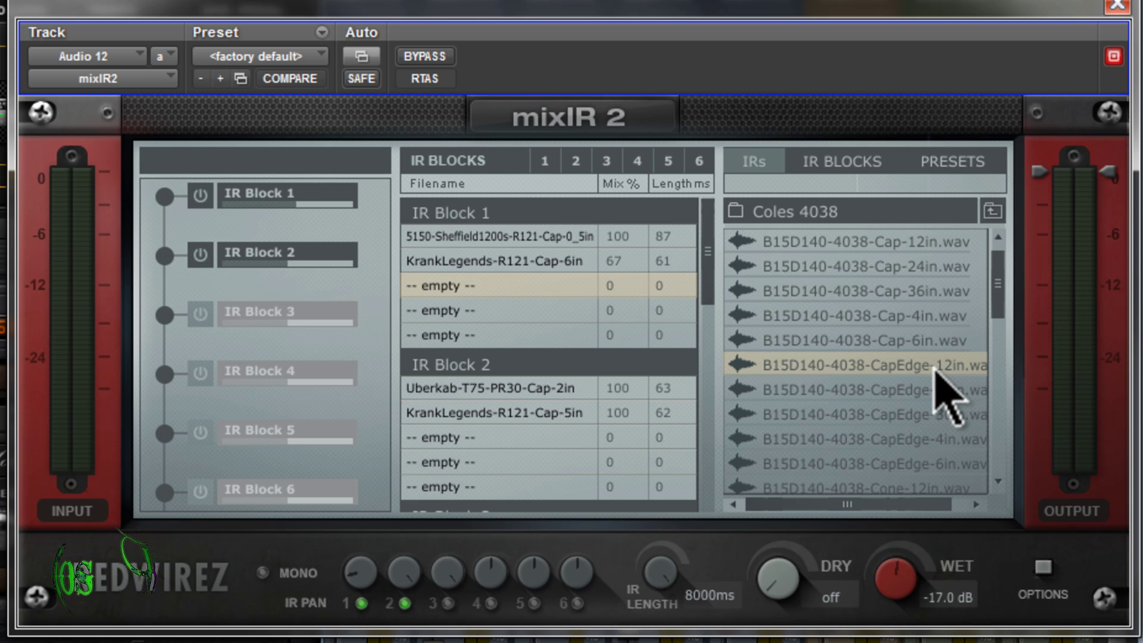
left_click_drag(906, 364, 607, 280)
left_click_drag(887, 392, 548, 339)
left_click_drag(834, 463, 510, 314)
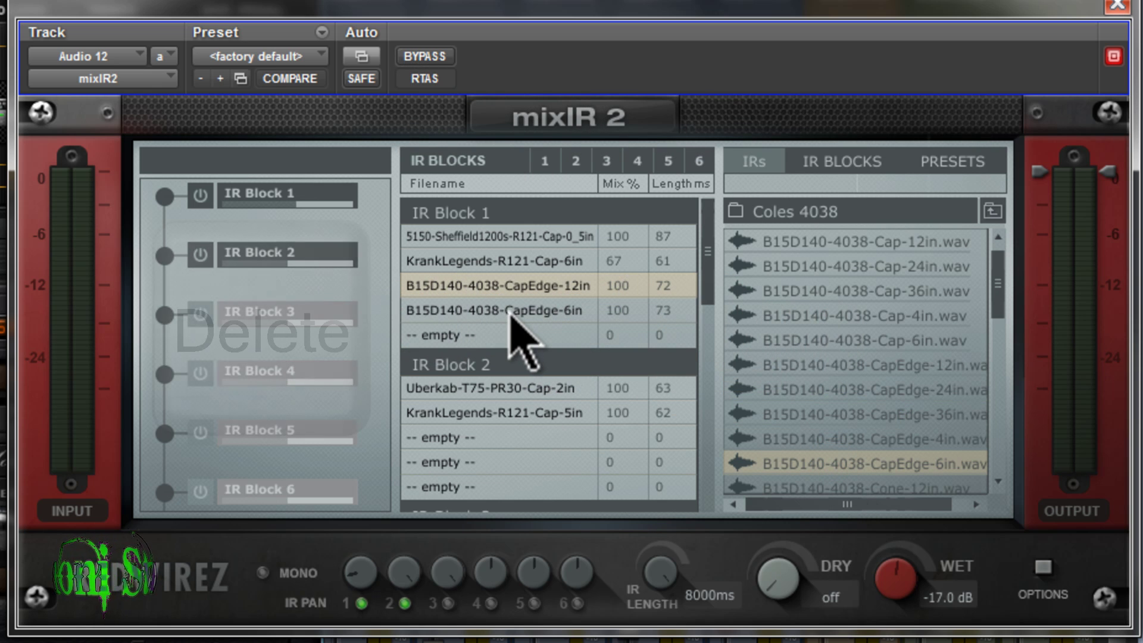
- Delete both B15D140-4038 CapEdge impulses from IR Block 1
left_click(510, 308)
key("Delete")
left_click(507, 282)
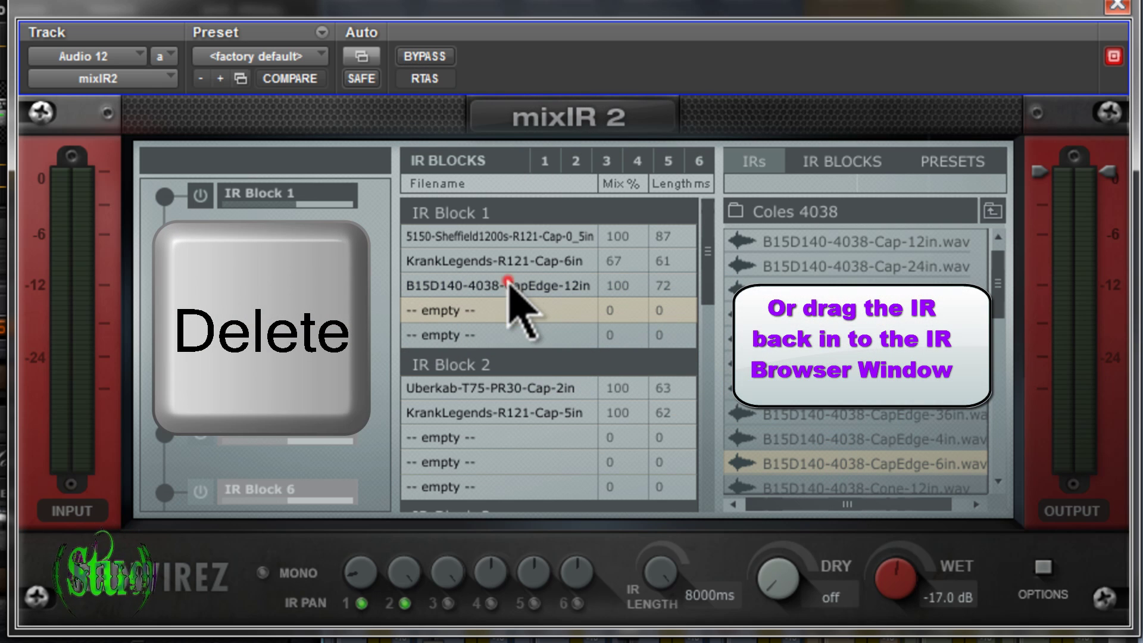
key("Delete")
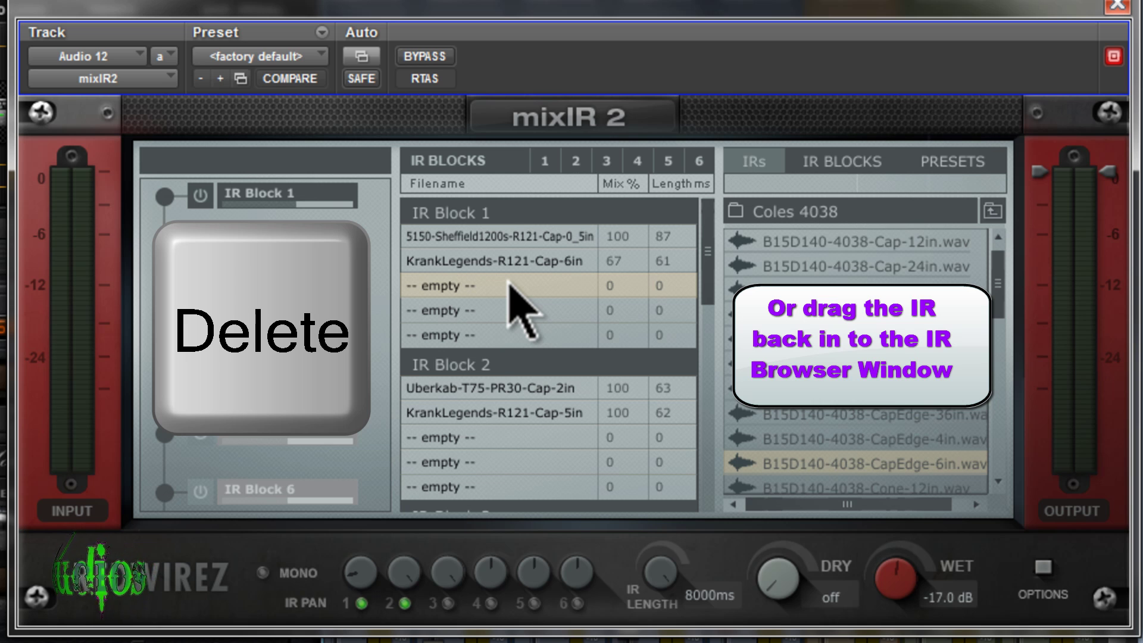
- Rename IR Block 1 as Cabs and IR Block 2 as Eq
double_click(442, 213)
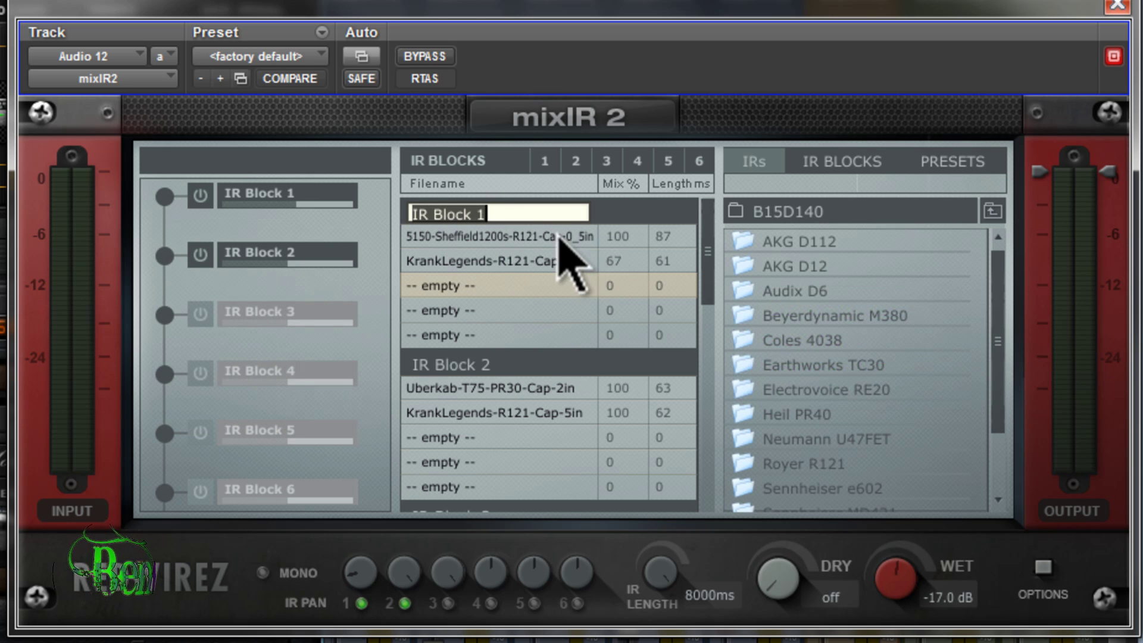
left_click(547, 218)
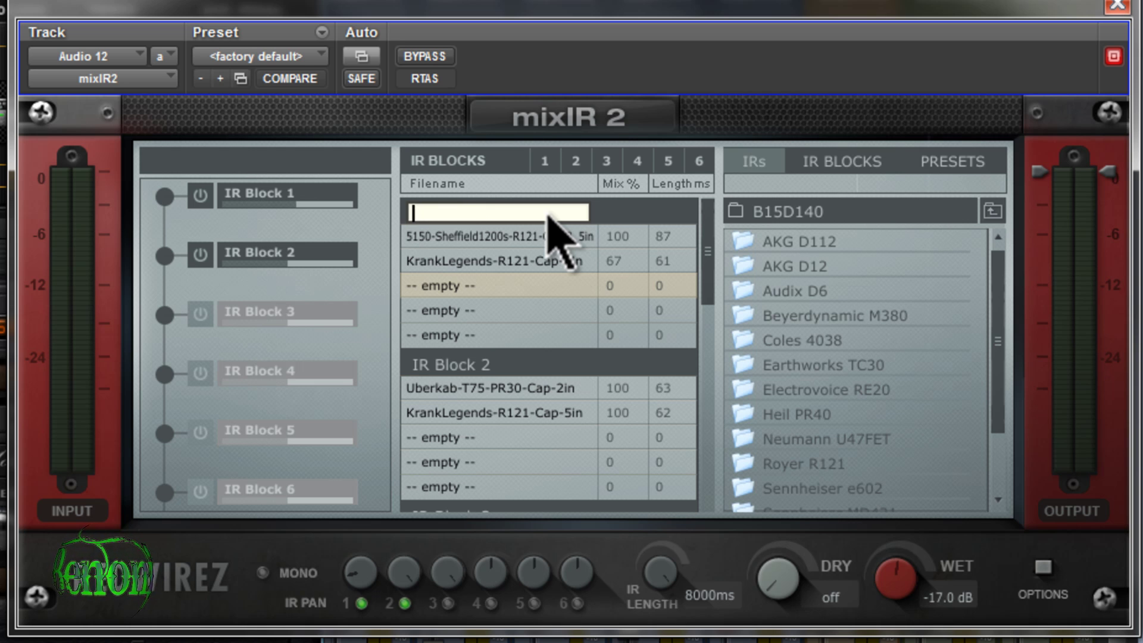
type("Cab")
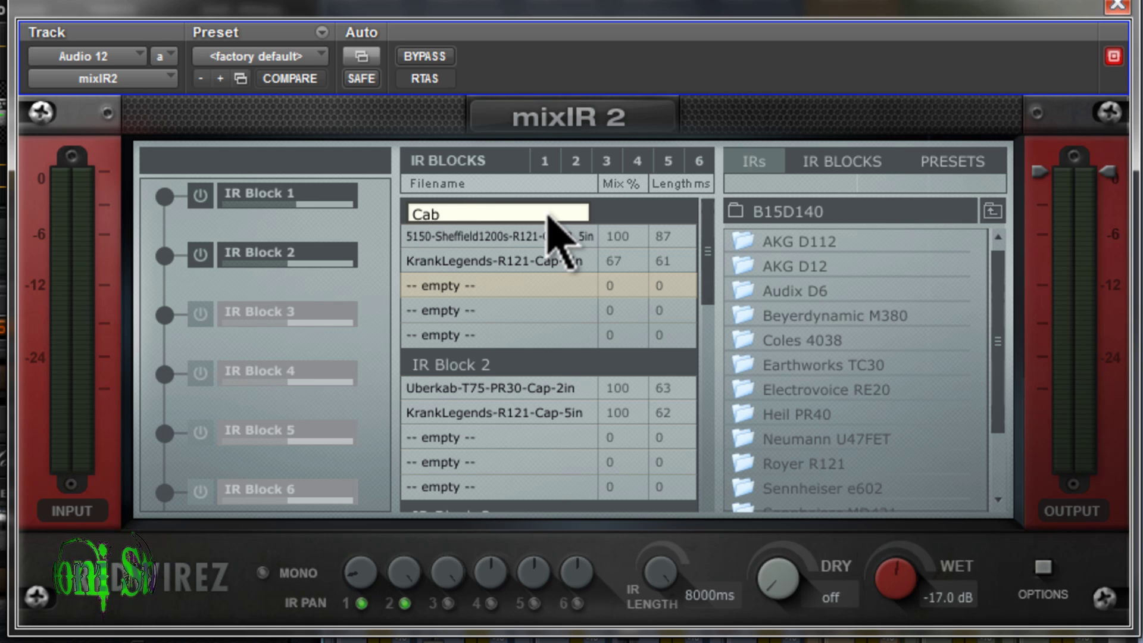
type("s")
key("Return")
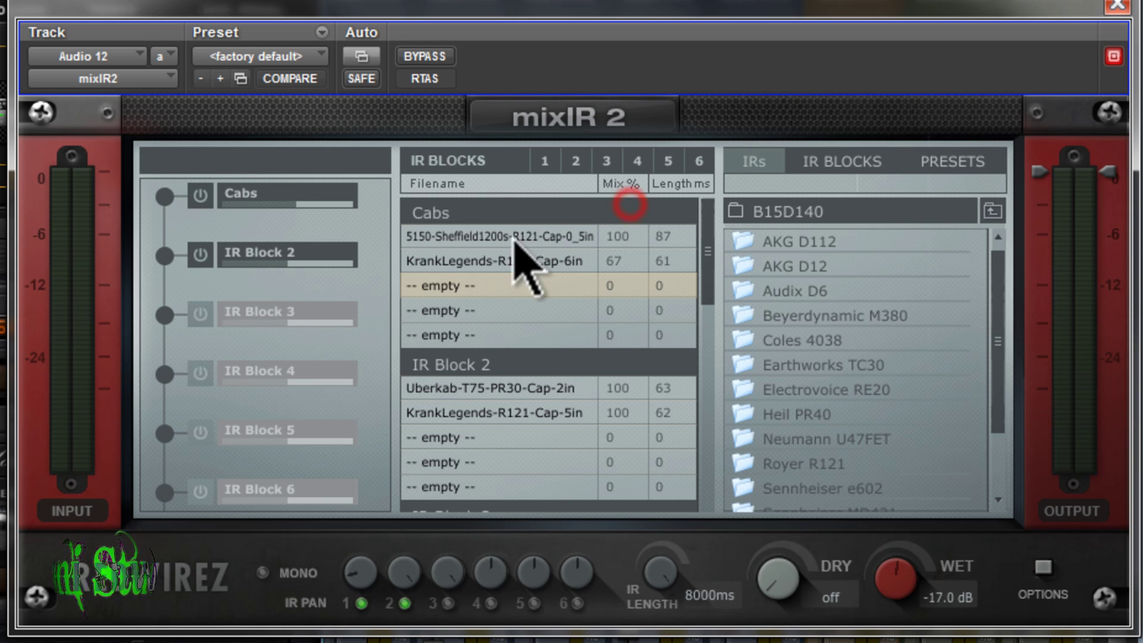
double_click(473, 366)
type("Eq")
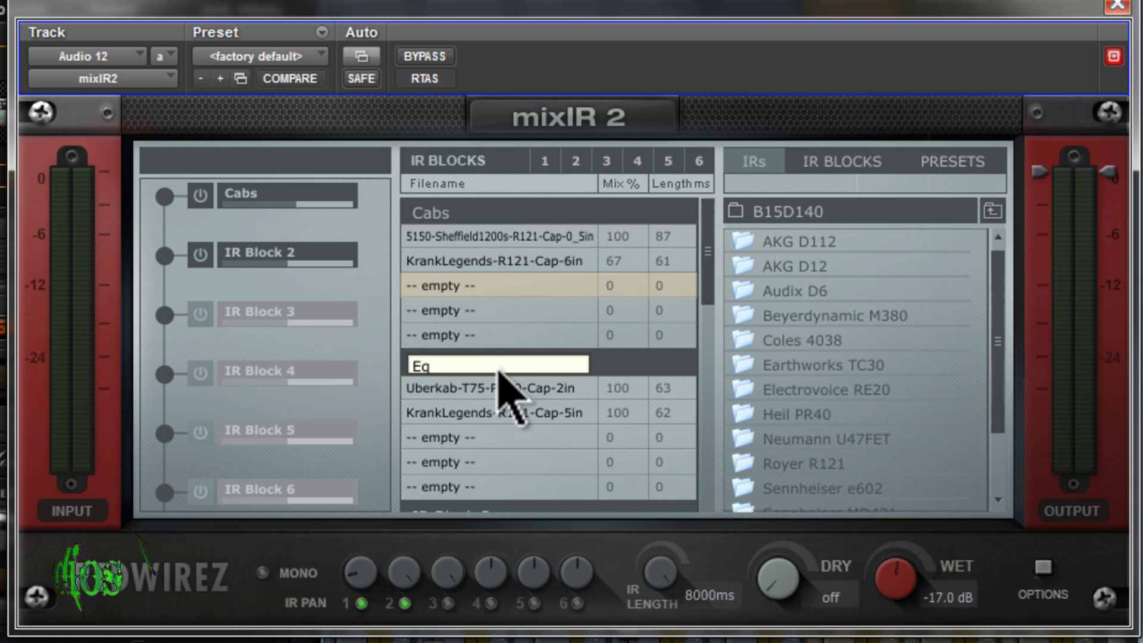
key("Return")
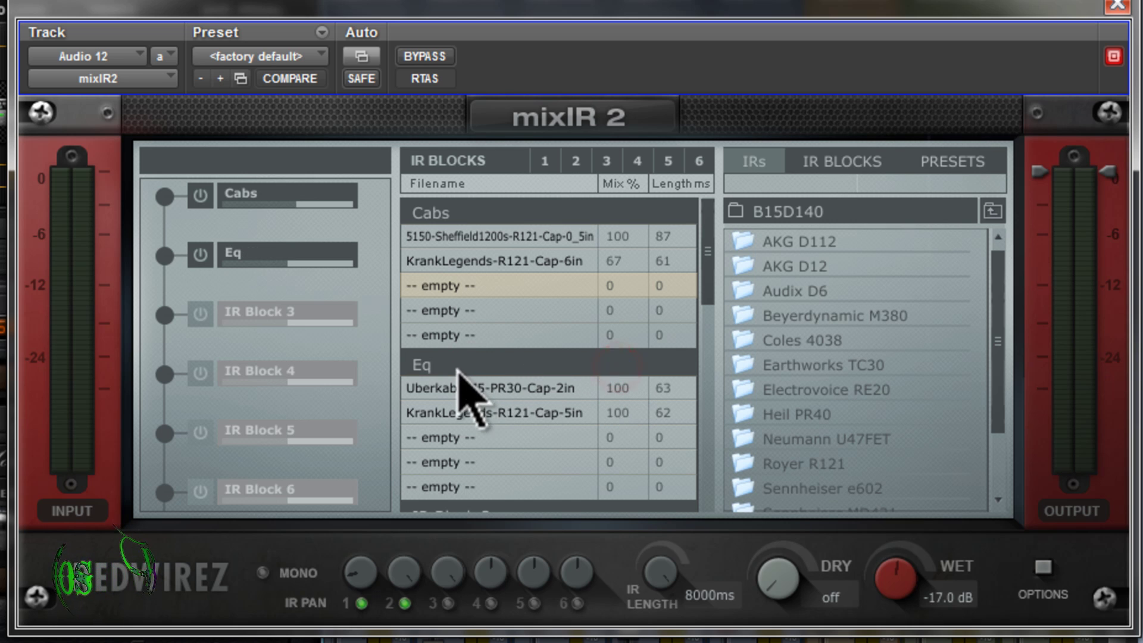
- Load the Basic Mix preset from the mixIR 2 preset library into the IR blocks
left_click(950, 161)
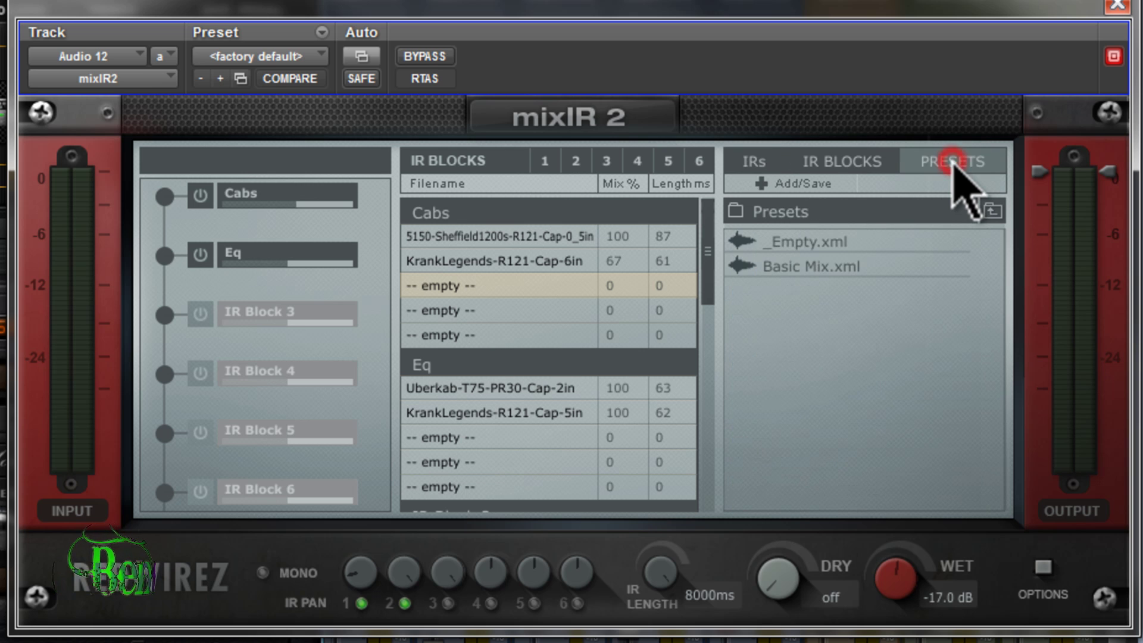
left_click_drag(748, 266, 488, 235)
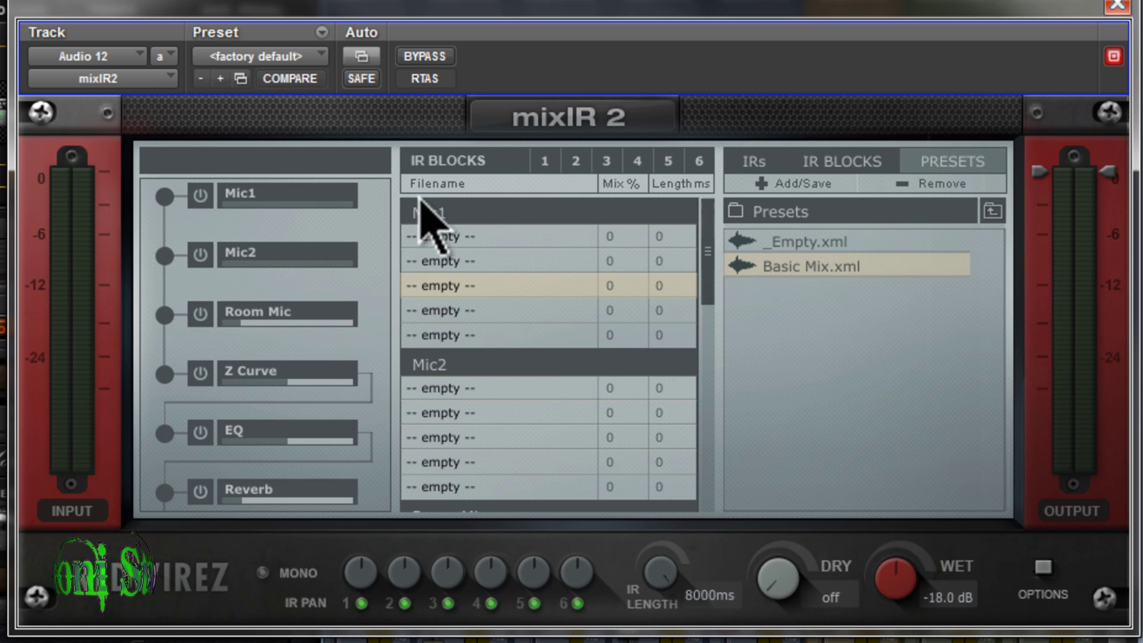
left_click_drag(704, 246, 527, 285)
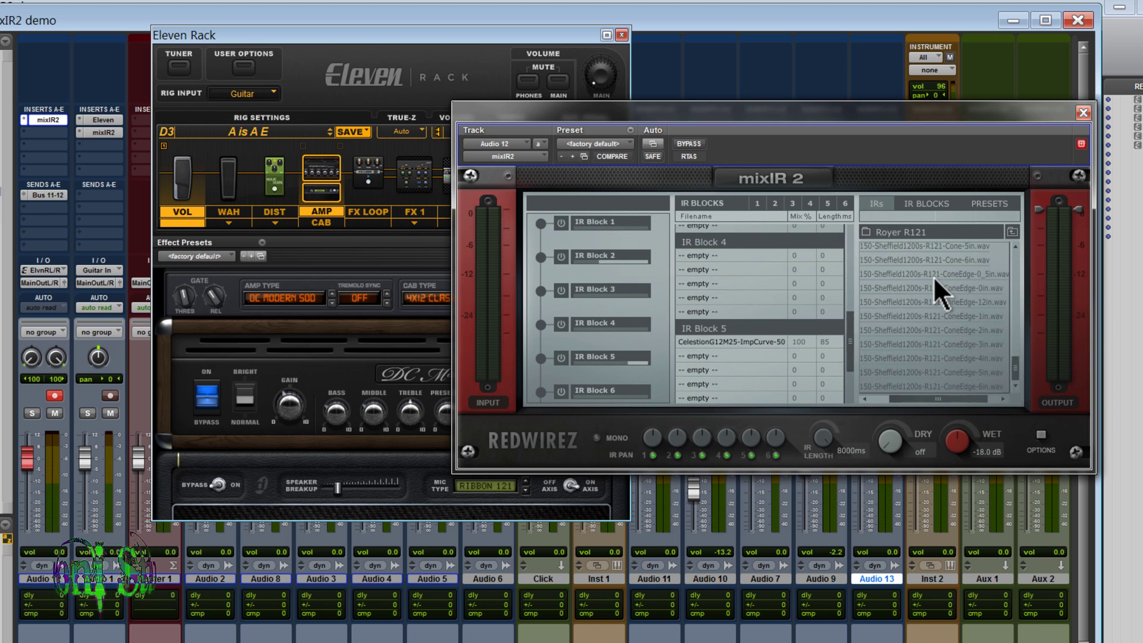
- Select the Sheffield1200s-R121-ConeEdge-0_5in impulse in the Royer R121 folder
left_click(933, 276)
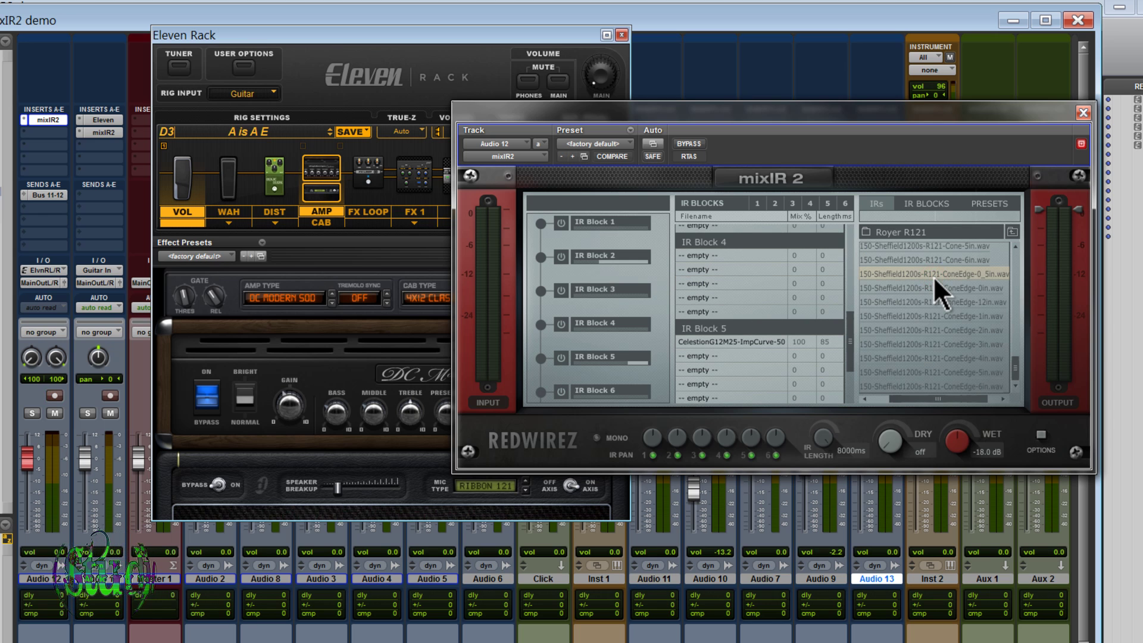